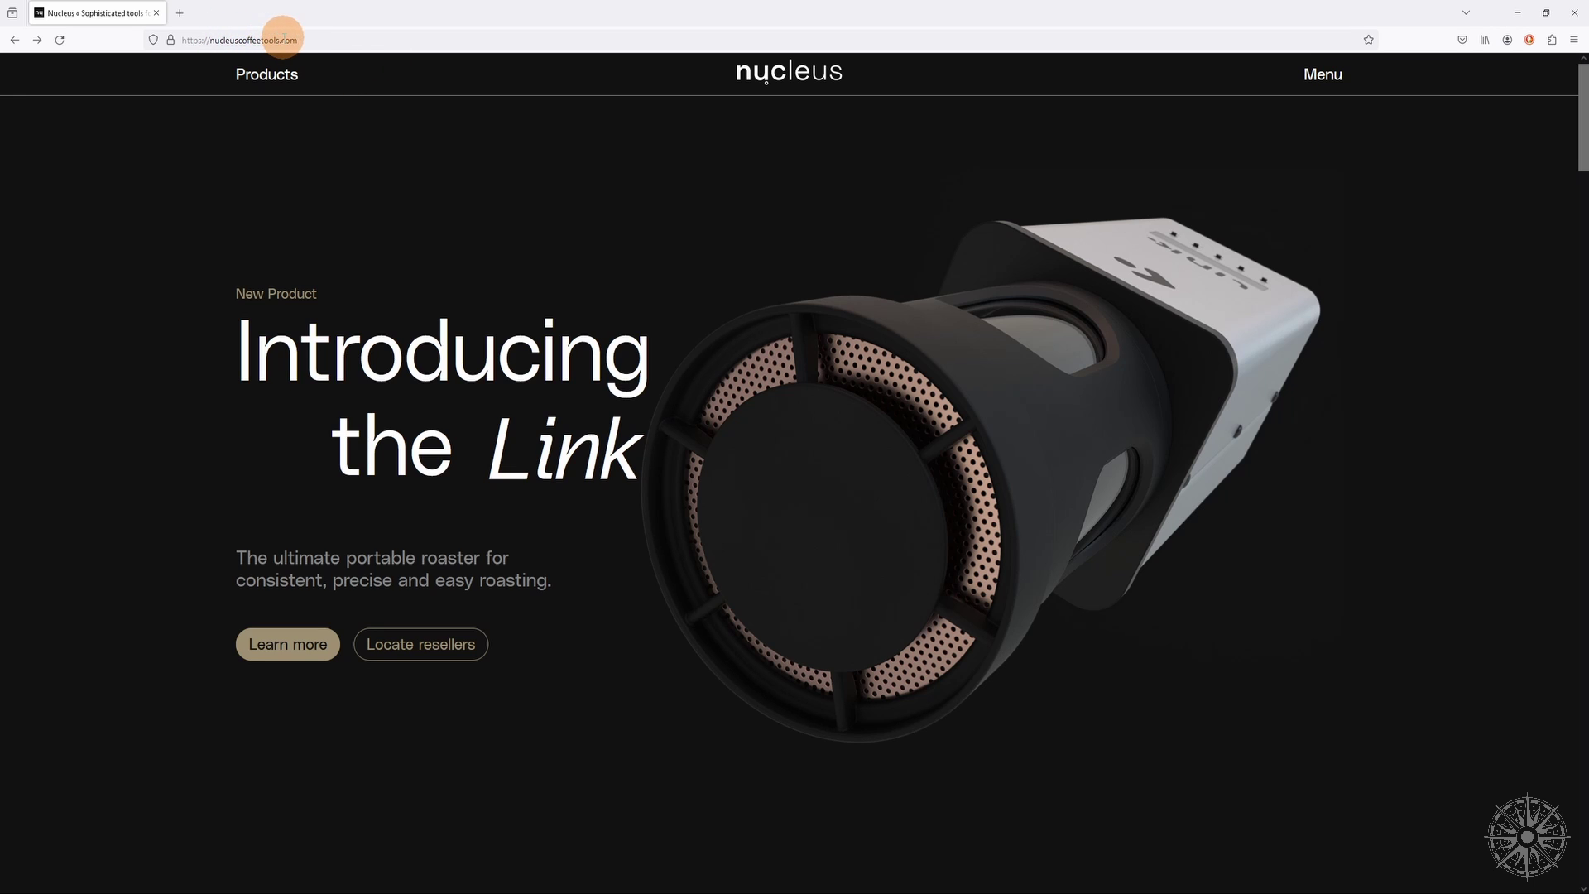
# Go from the homepage to the Link product page and its Downloads section for LINK Studio.
pyautogui.click(299, 652)
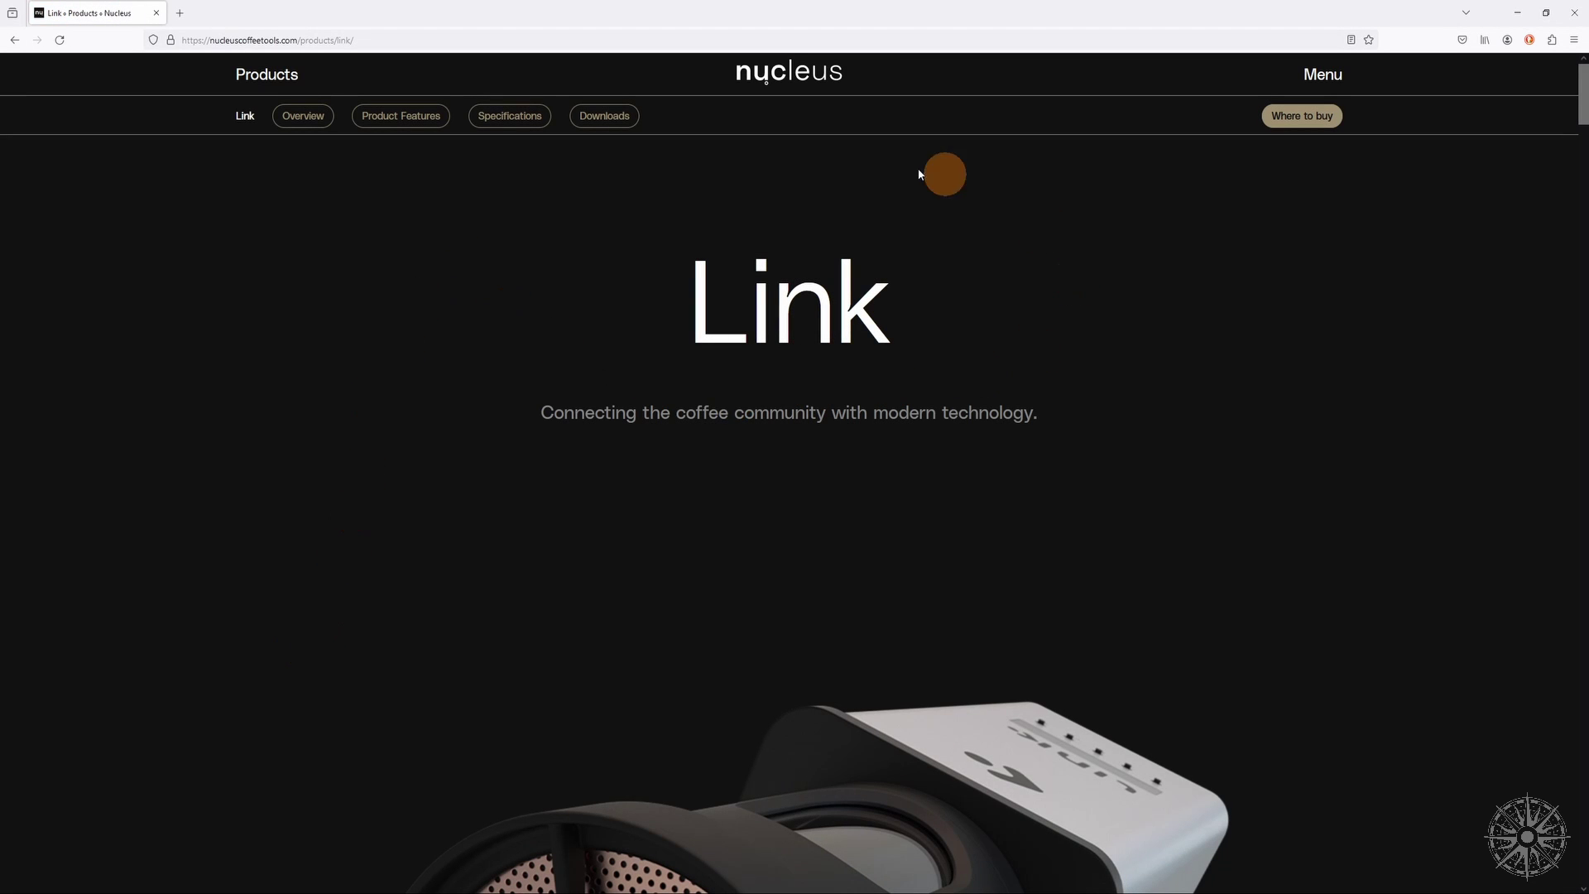
pyautogui.click(604, 116)
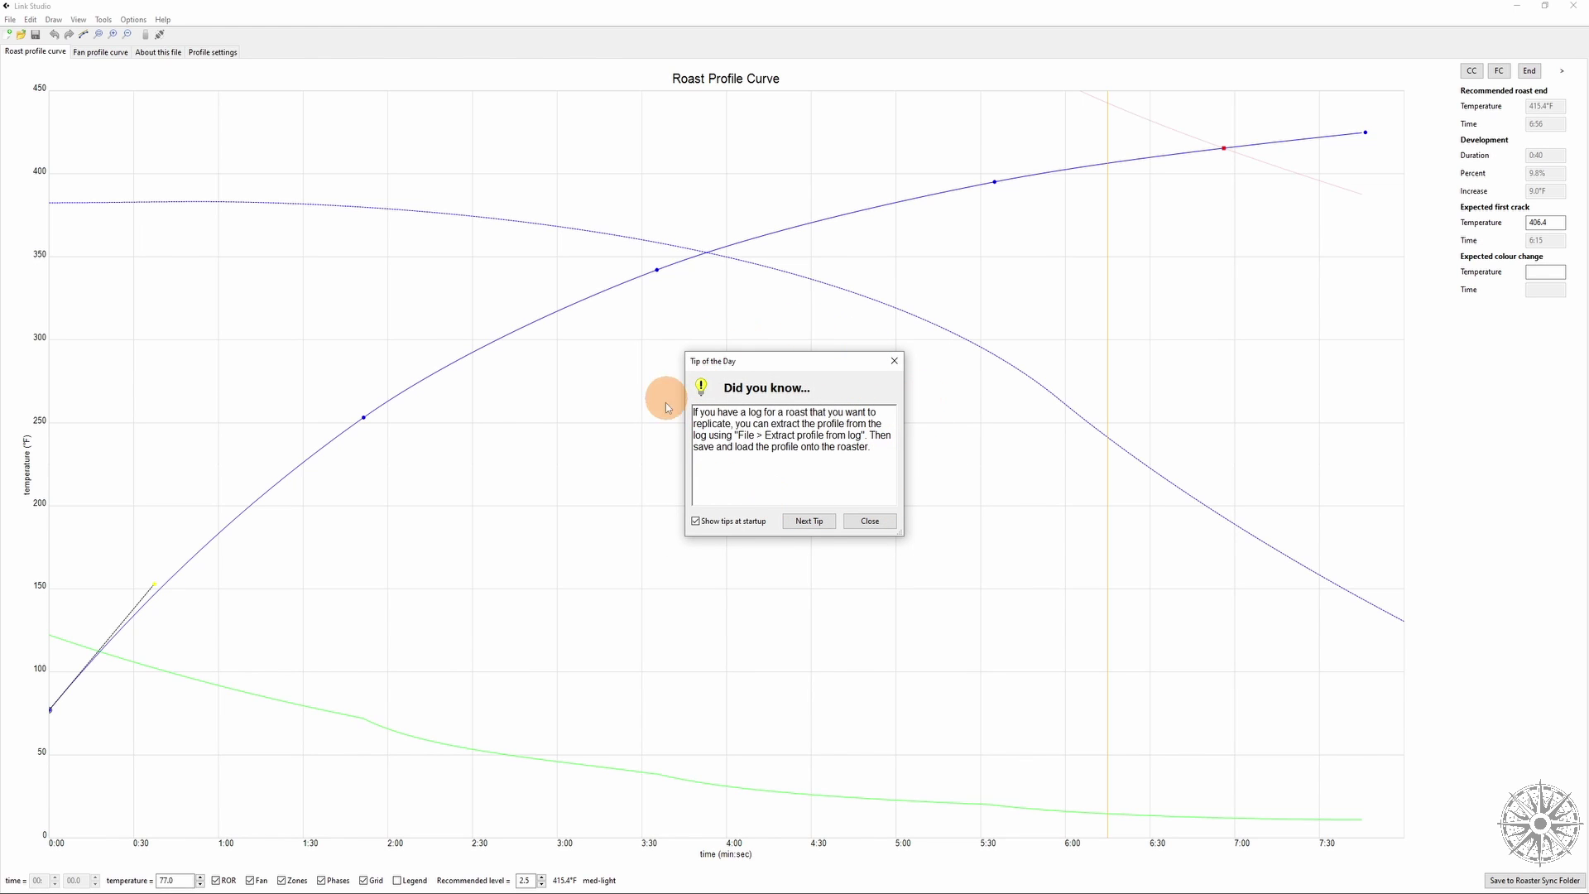
# Turn on Show tips at startup, page through seven more tips, and close the Tip of the Day.
pyautogui.click(695, 522)
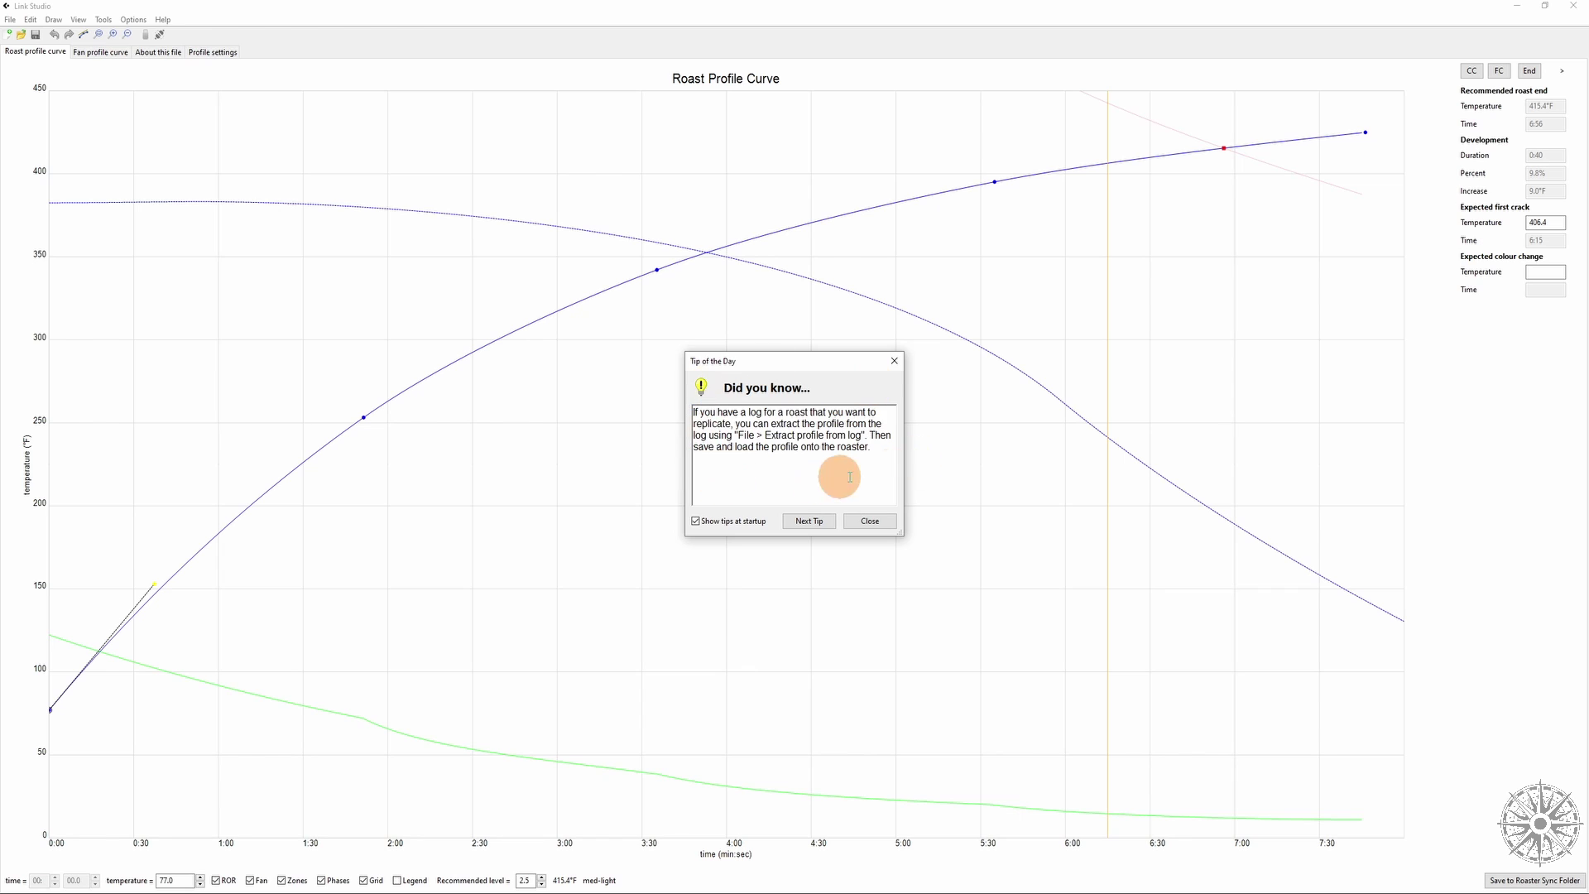
pyautogui.click(808, 522)
pyautogui.click(804, 523)
pyautogui.click(809, 524)
pyautogui.click(809, 524)
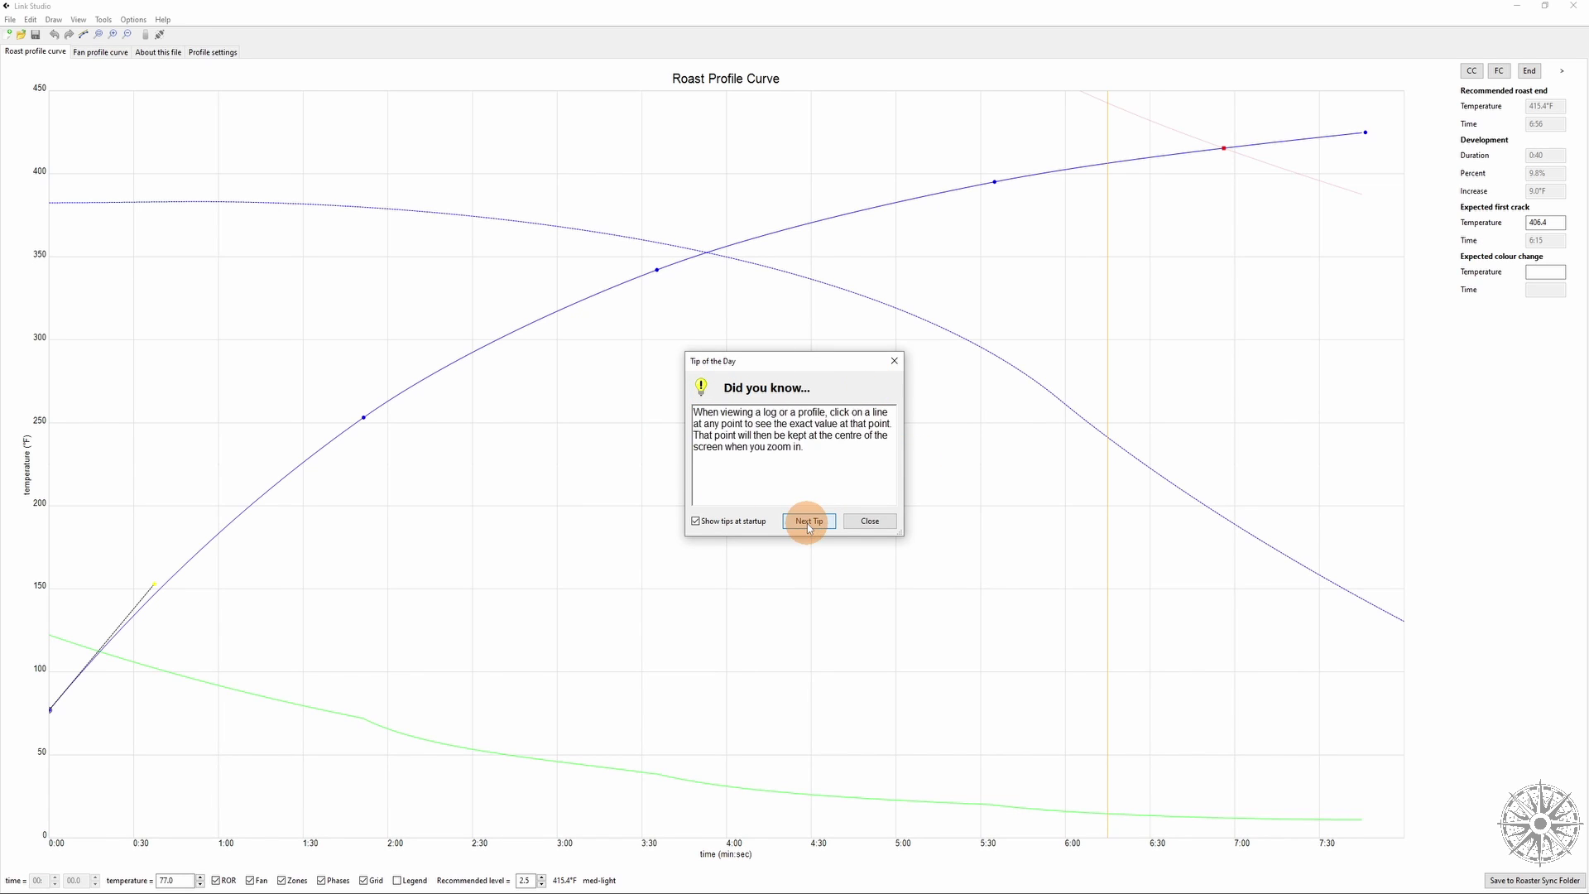
pyautogui.click(807, 523)
pyautogui.click(807, 523)
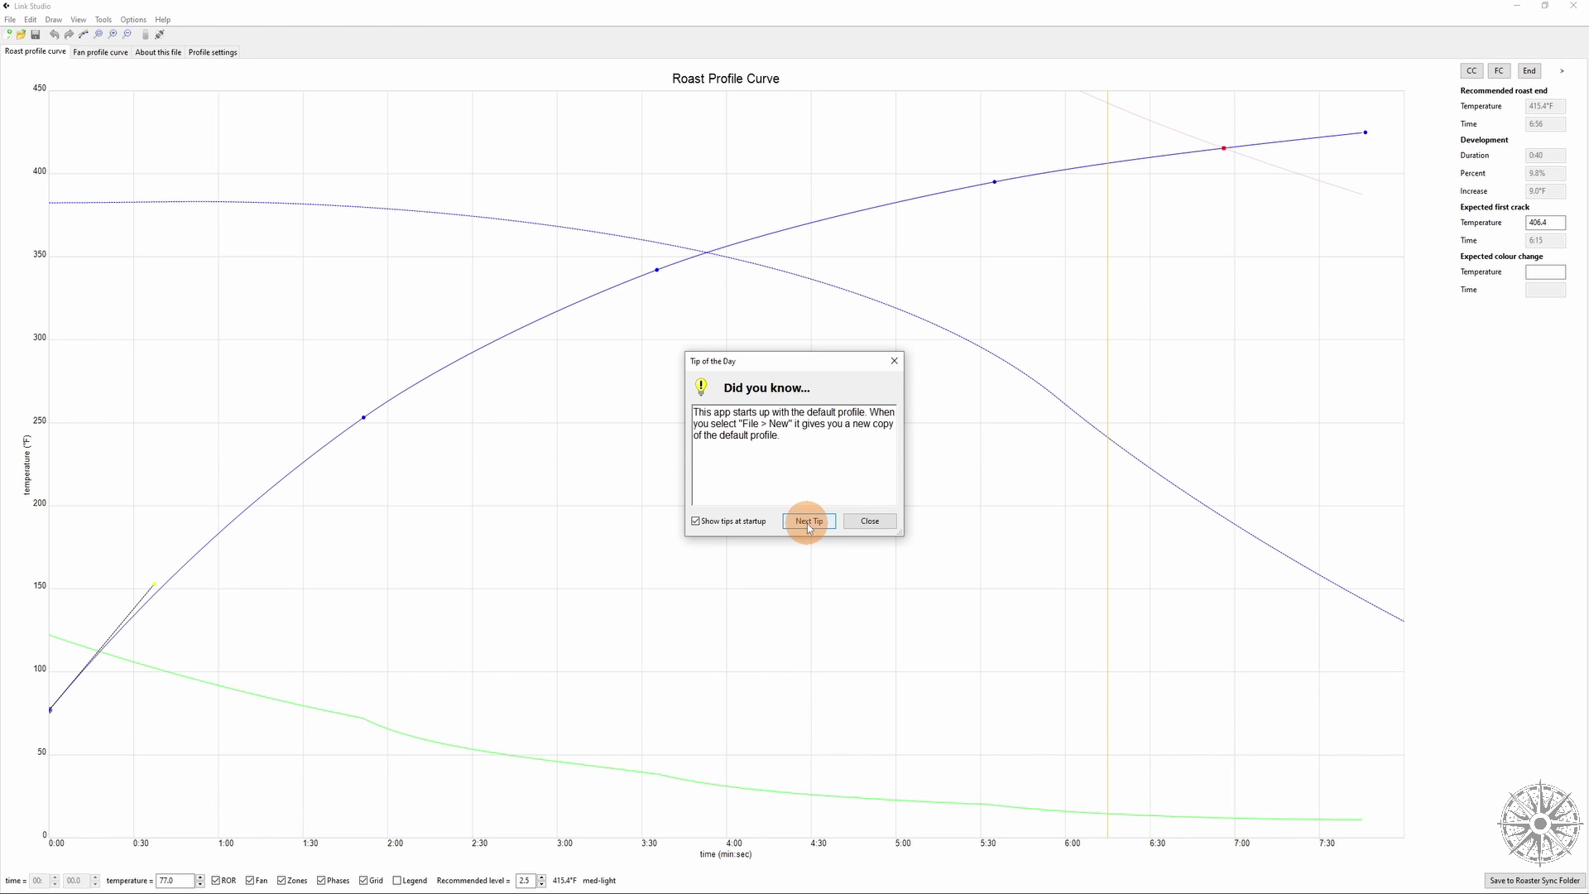
pyautogui.click(807, 523)
pyautogui.click(862, 521)
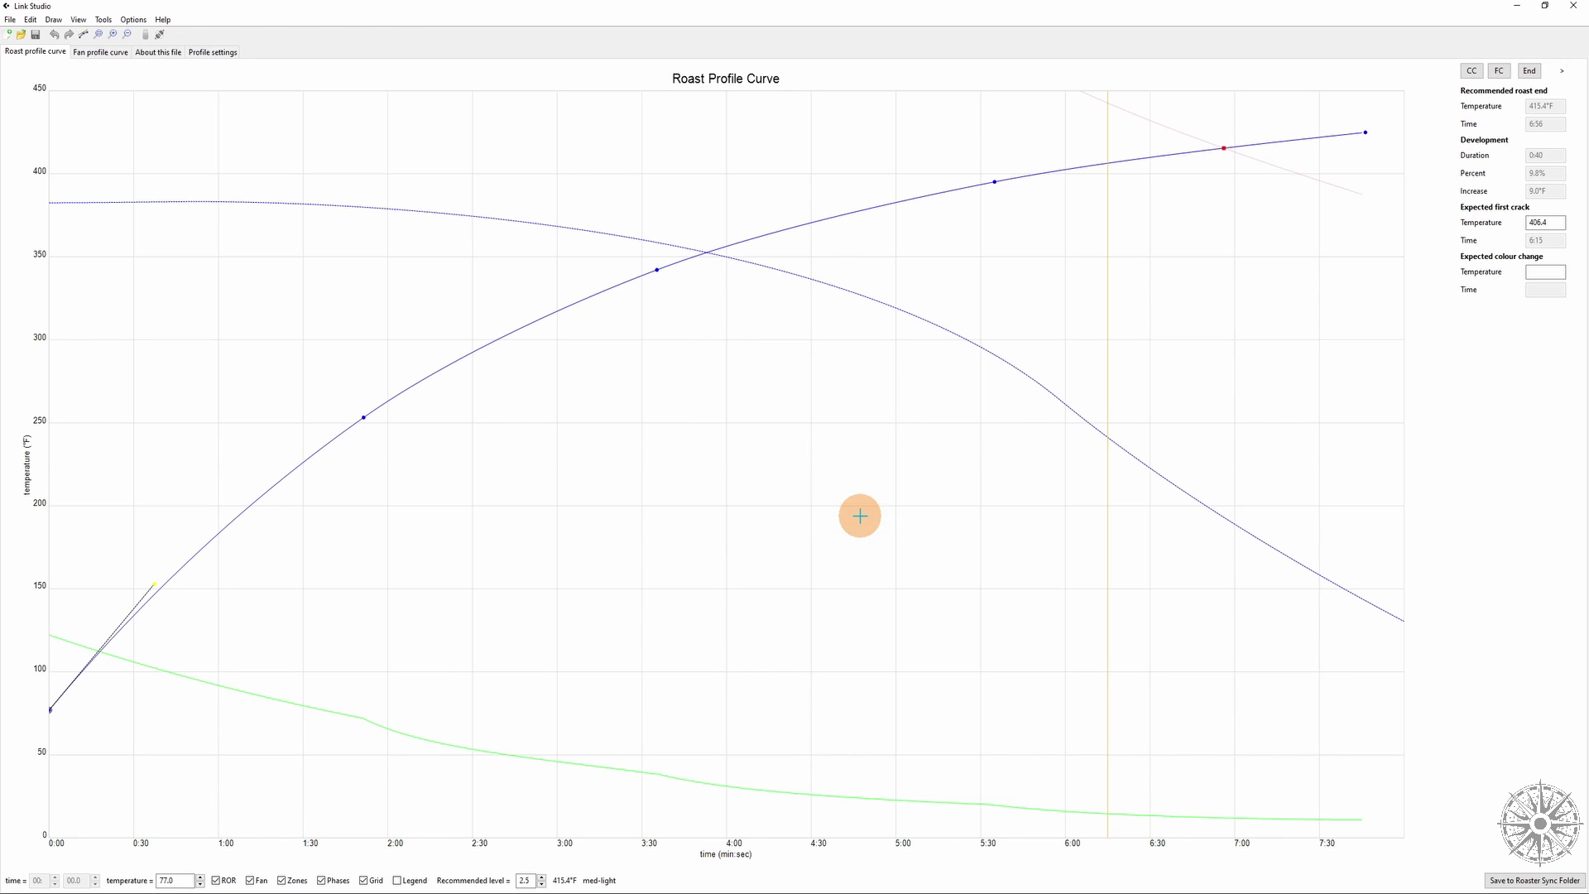
pyautogui.click(131, 19)
# In Edit general options, switch the temperature unit to Celsius and back to Fahrenheit, then check the Maillard phase name.
pyautogui.click(159, 50)
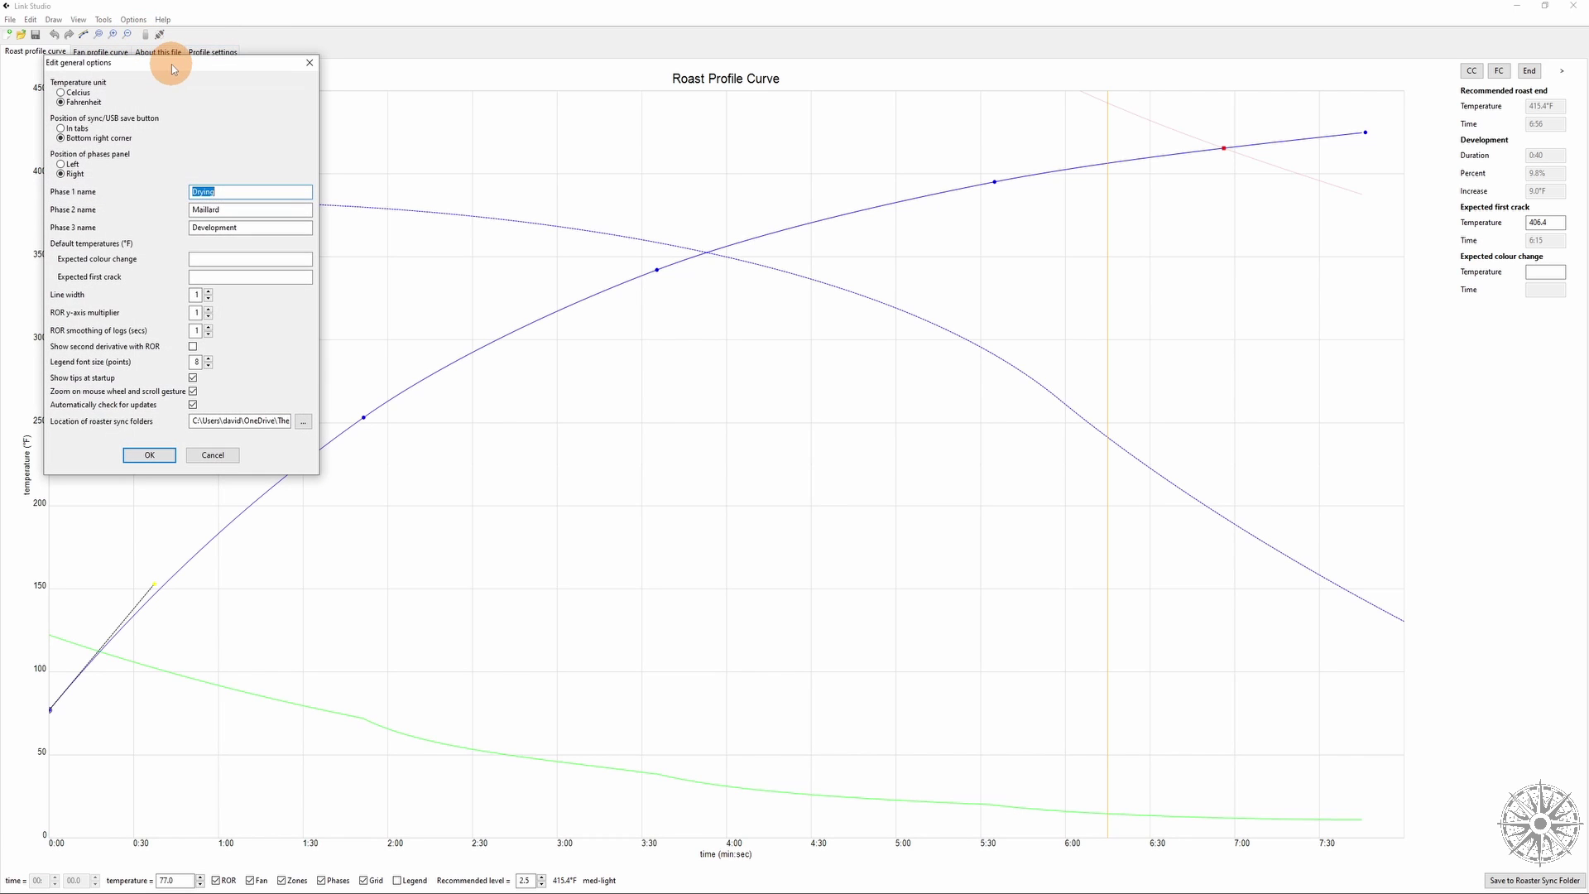
pyautogui.moveTo(169, 67); pyautogui.dragTo(710, 212)
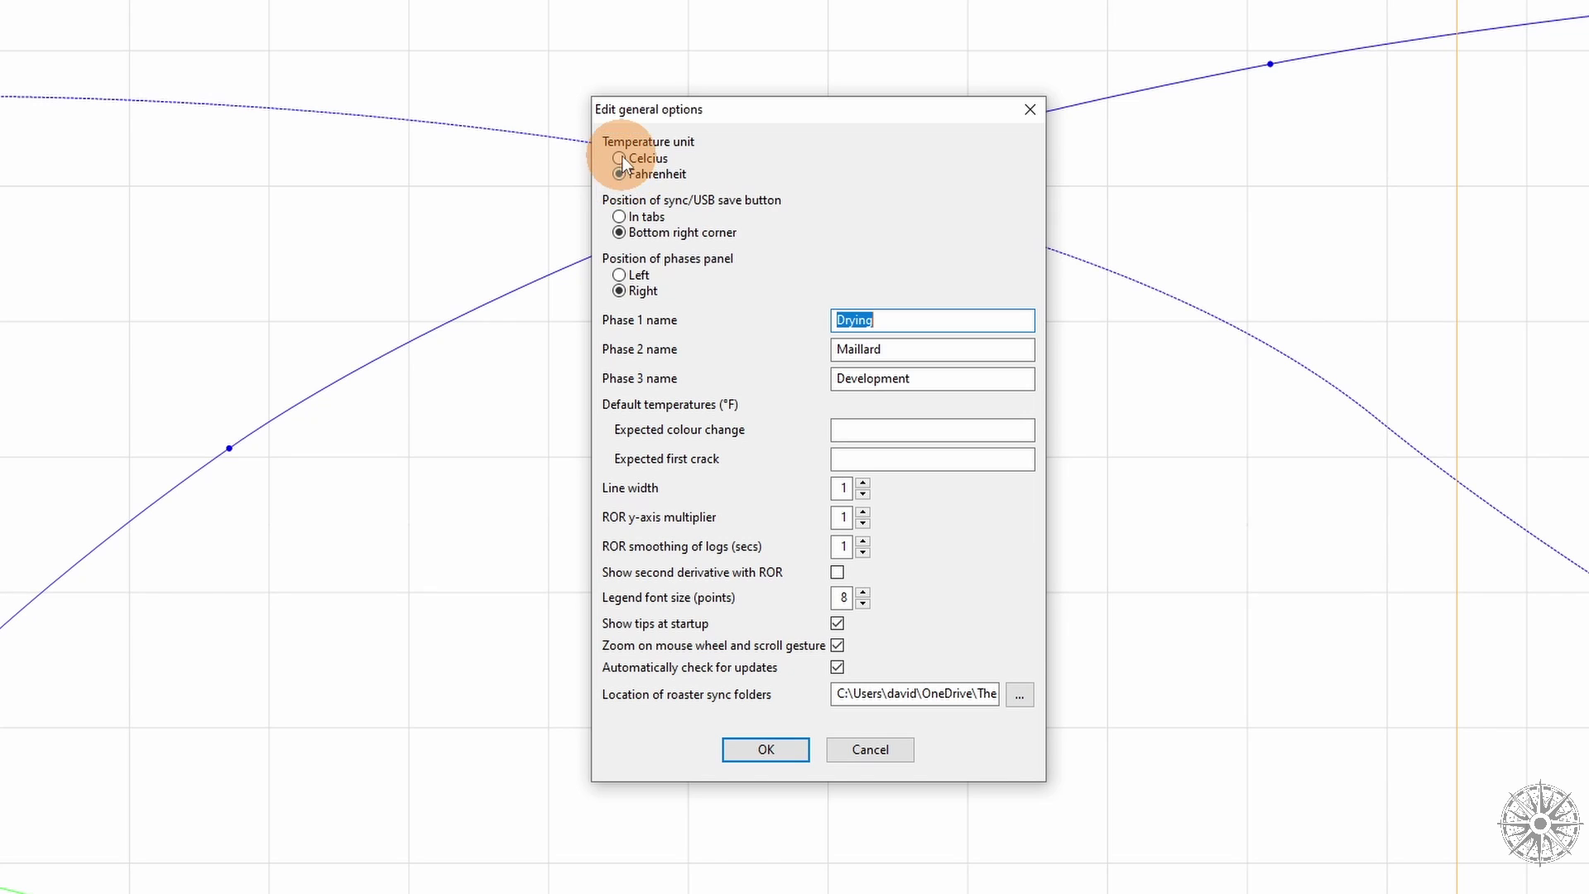
pyautogui.click(621, 161)
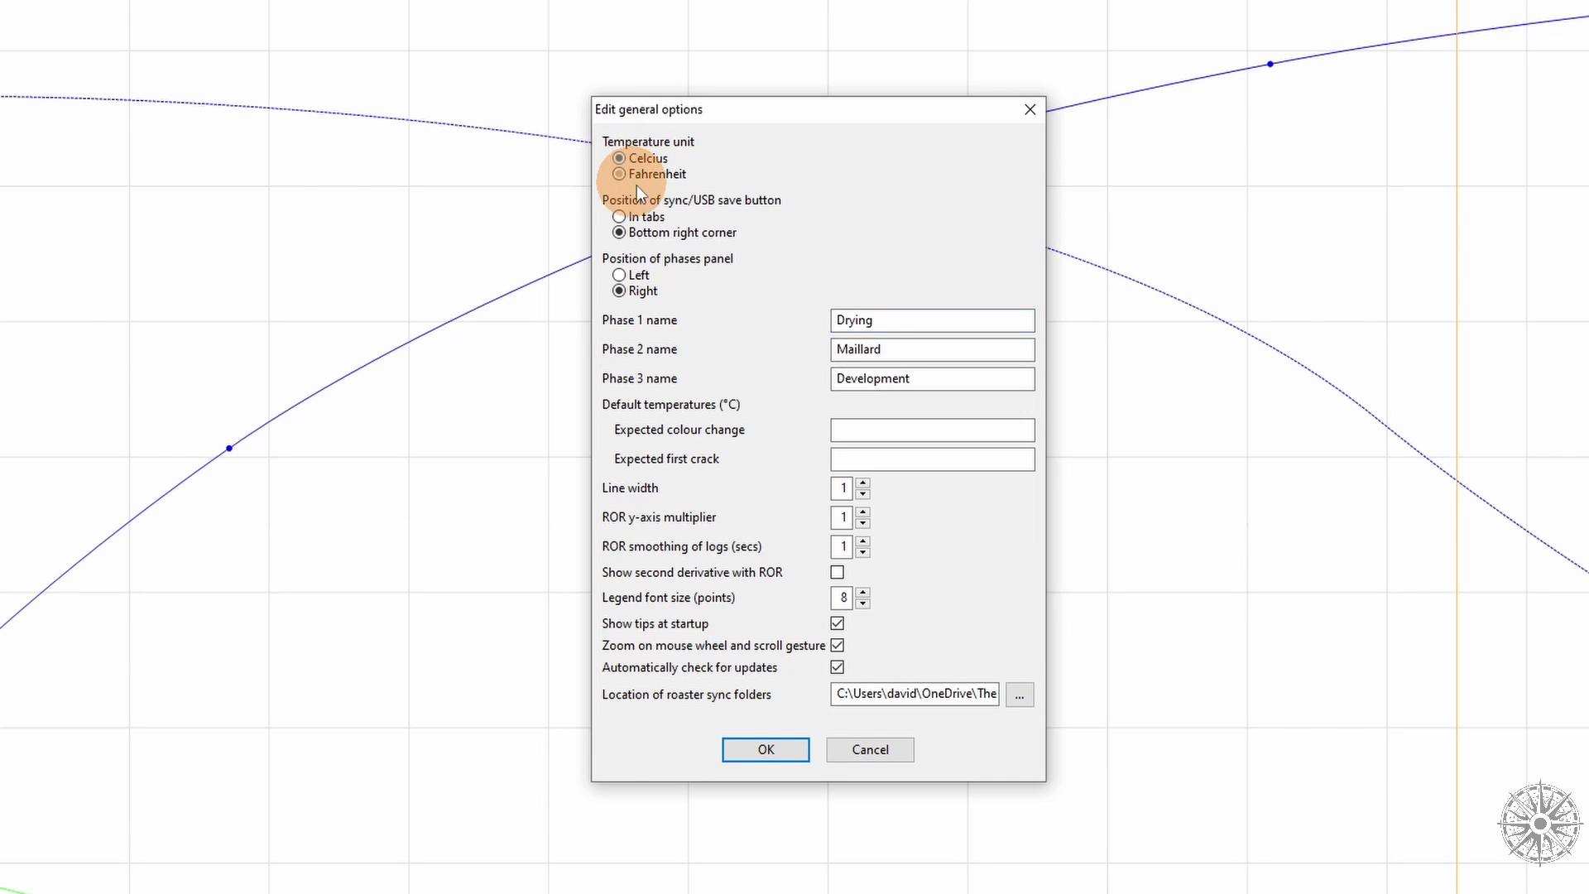
pyautogui.click(619, 175)
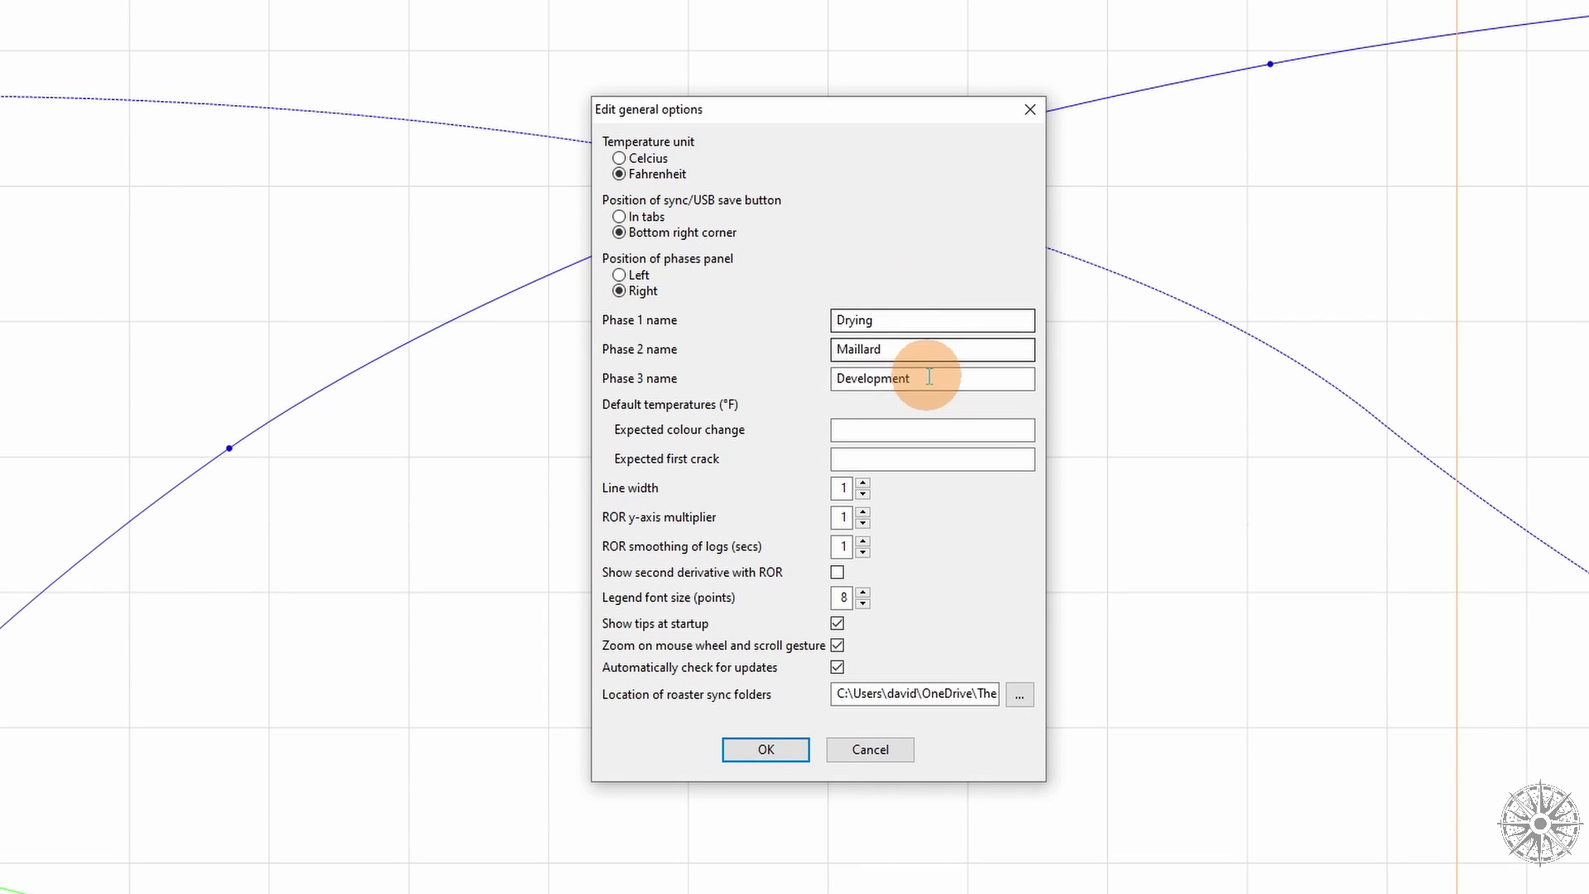
pyautogui.moveTo(898, 347); pyautogui.dragTo(865, 342)
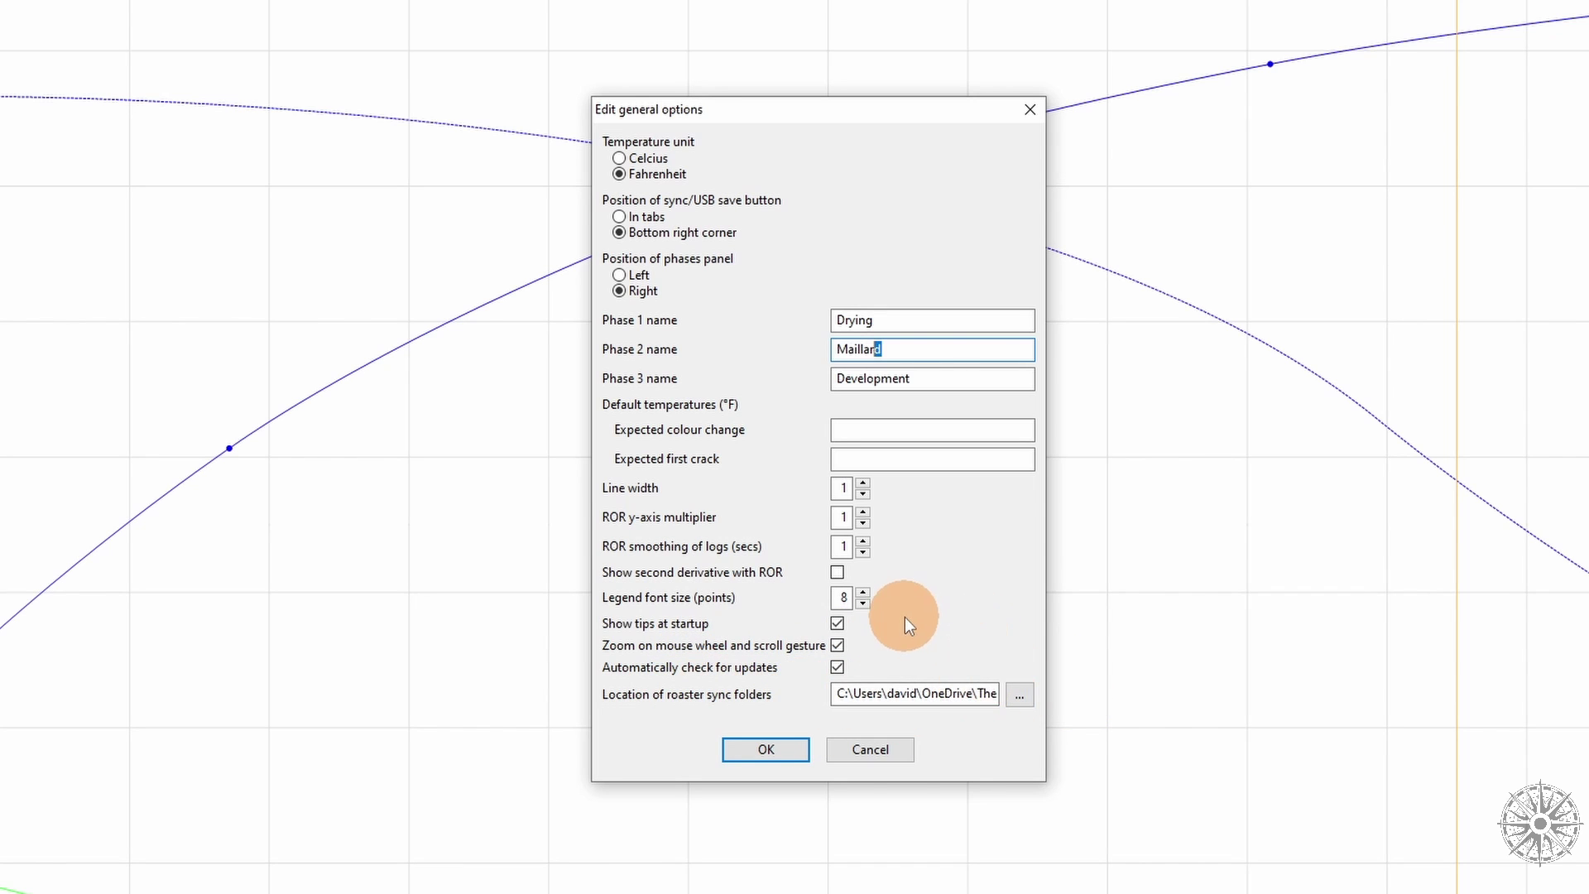
# Accept the general options, then read and dismiss the 79.0% roaster storage warning.
pyautogui.click(761, 745)
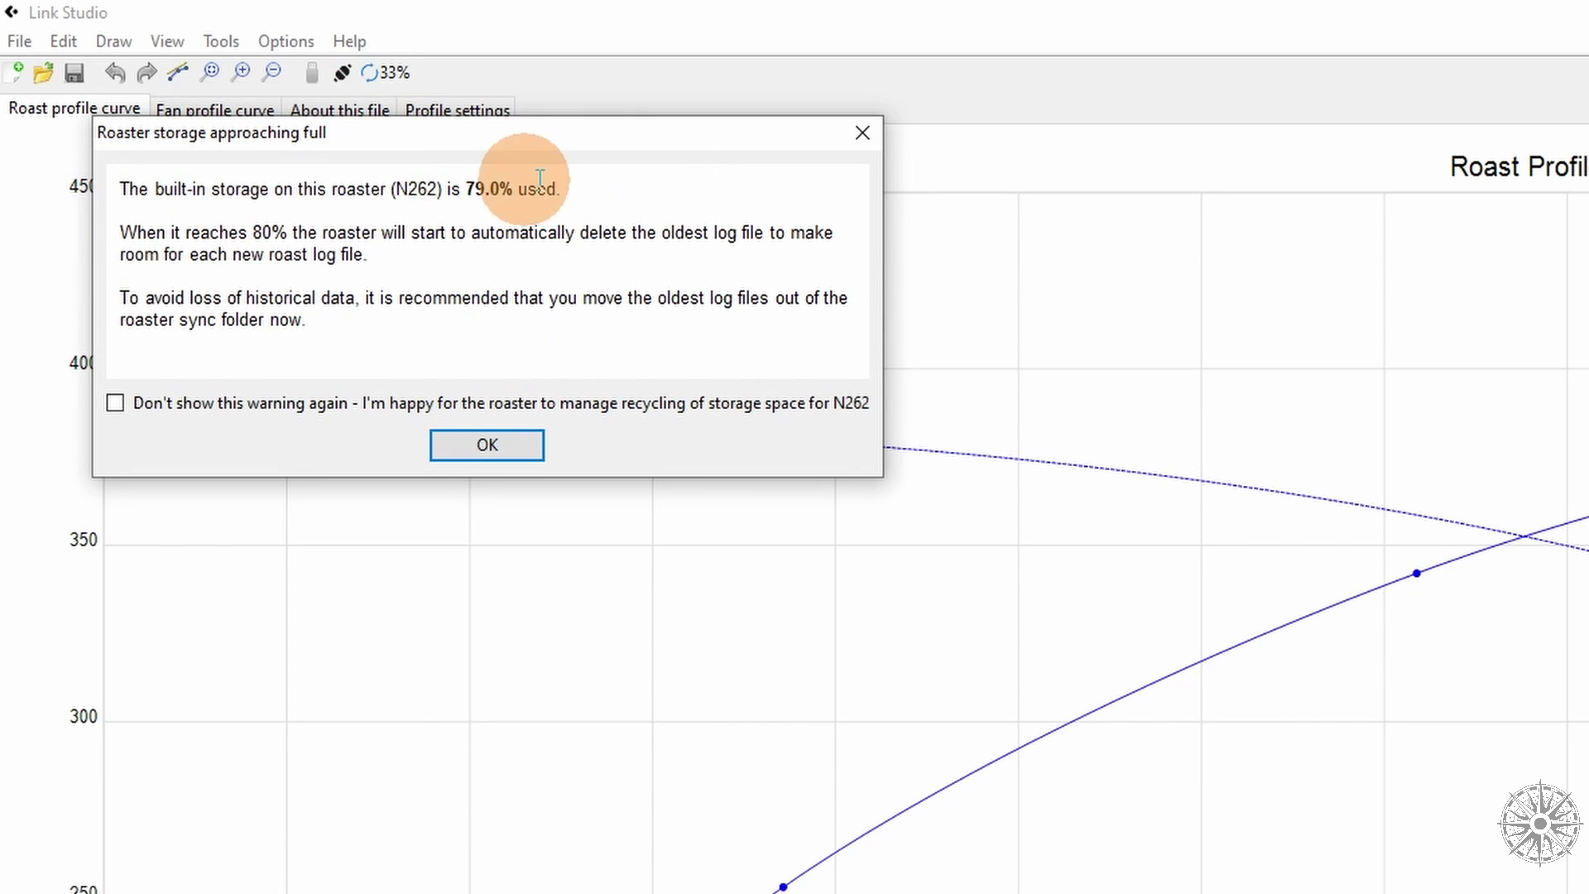
pyautogui.moveTo(586, 189); pyautogui.dragTo(113, 195)
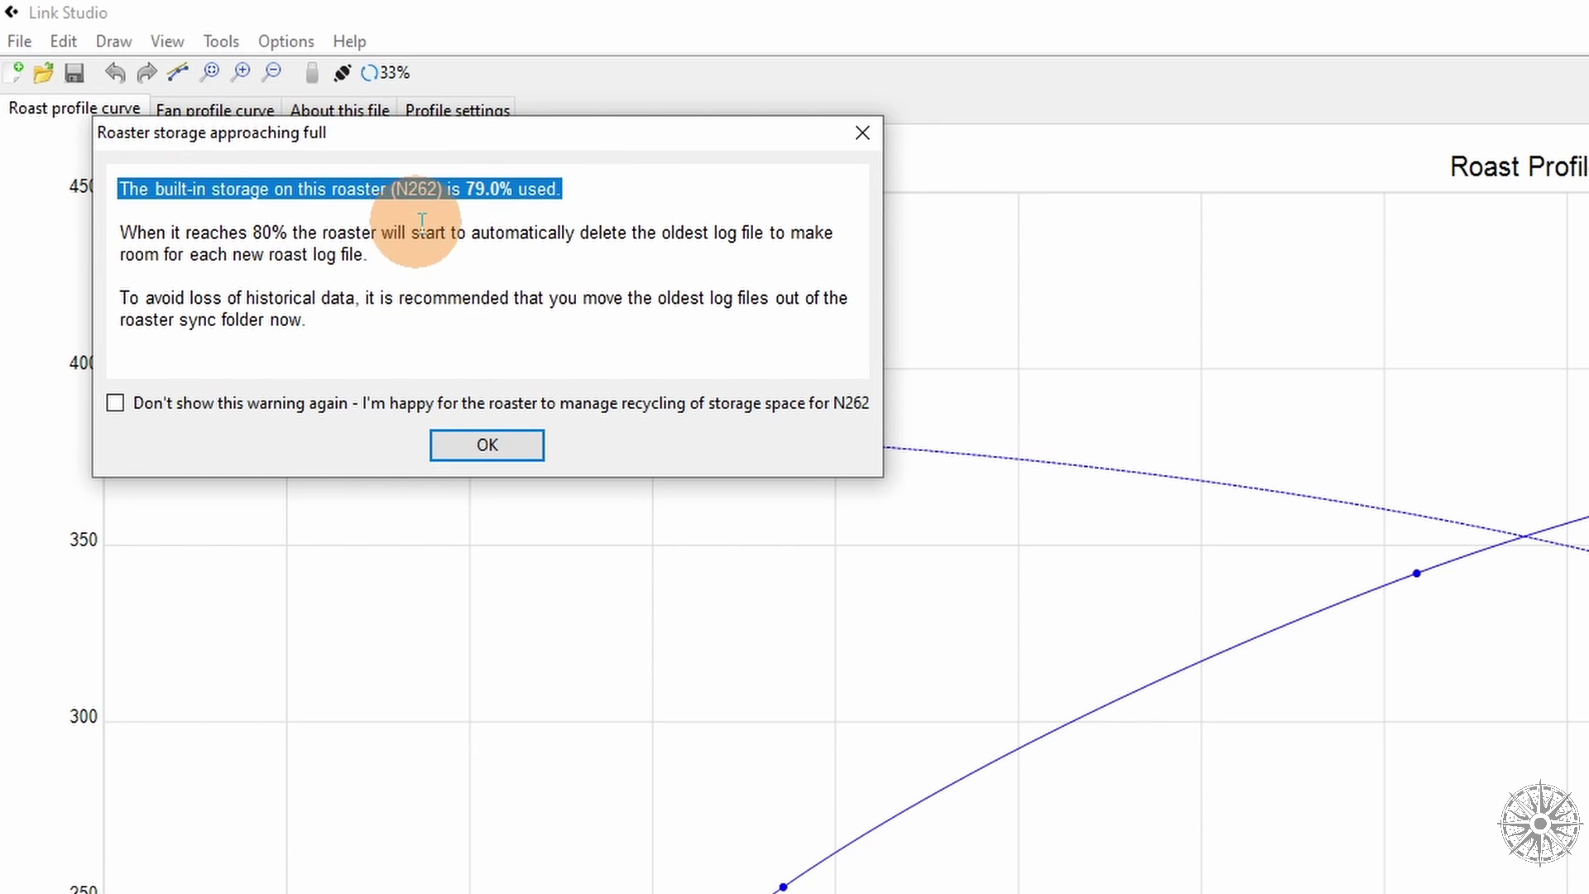
pyautogui.click(486, 231)
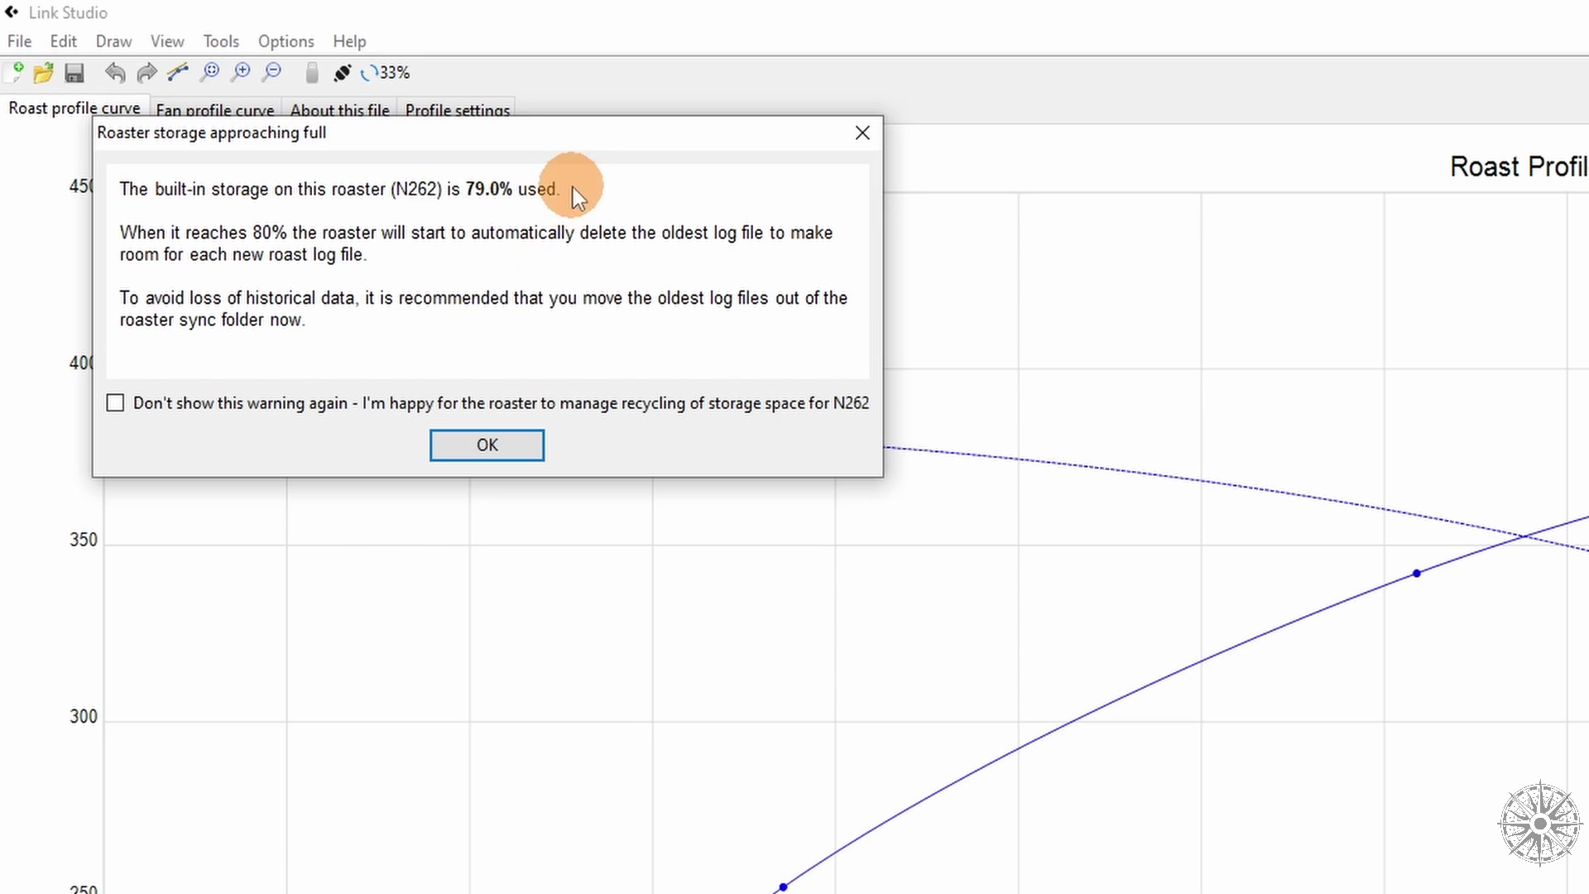
pyautogui.moveTo(172, 233); pyautogui.dragTo(71, 195)
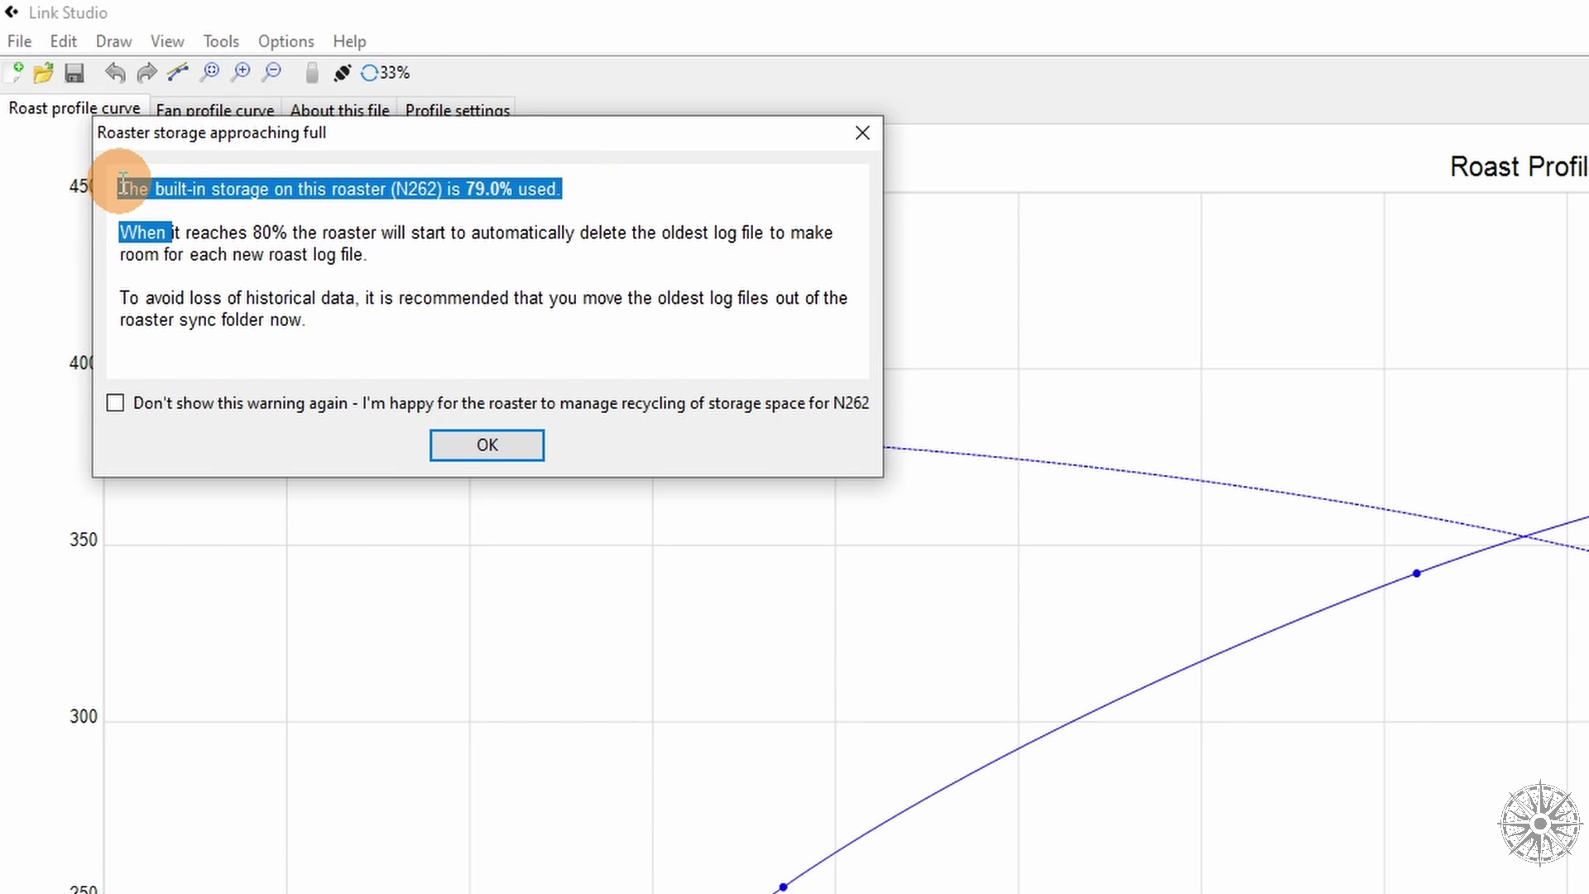
pyautogui.click(322, 242)
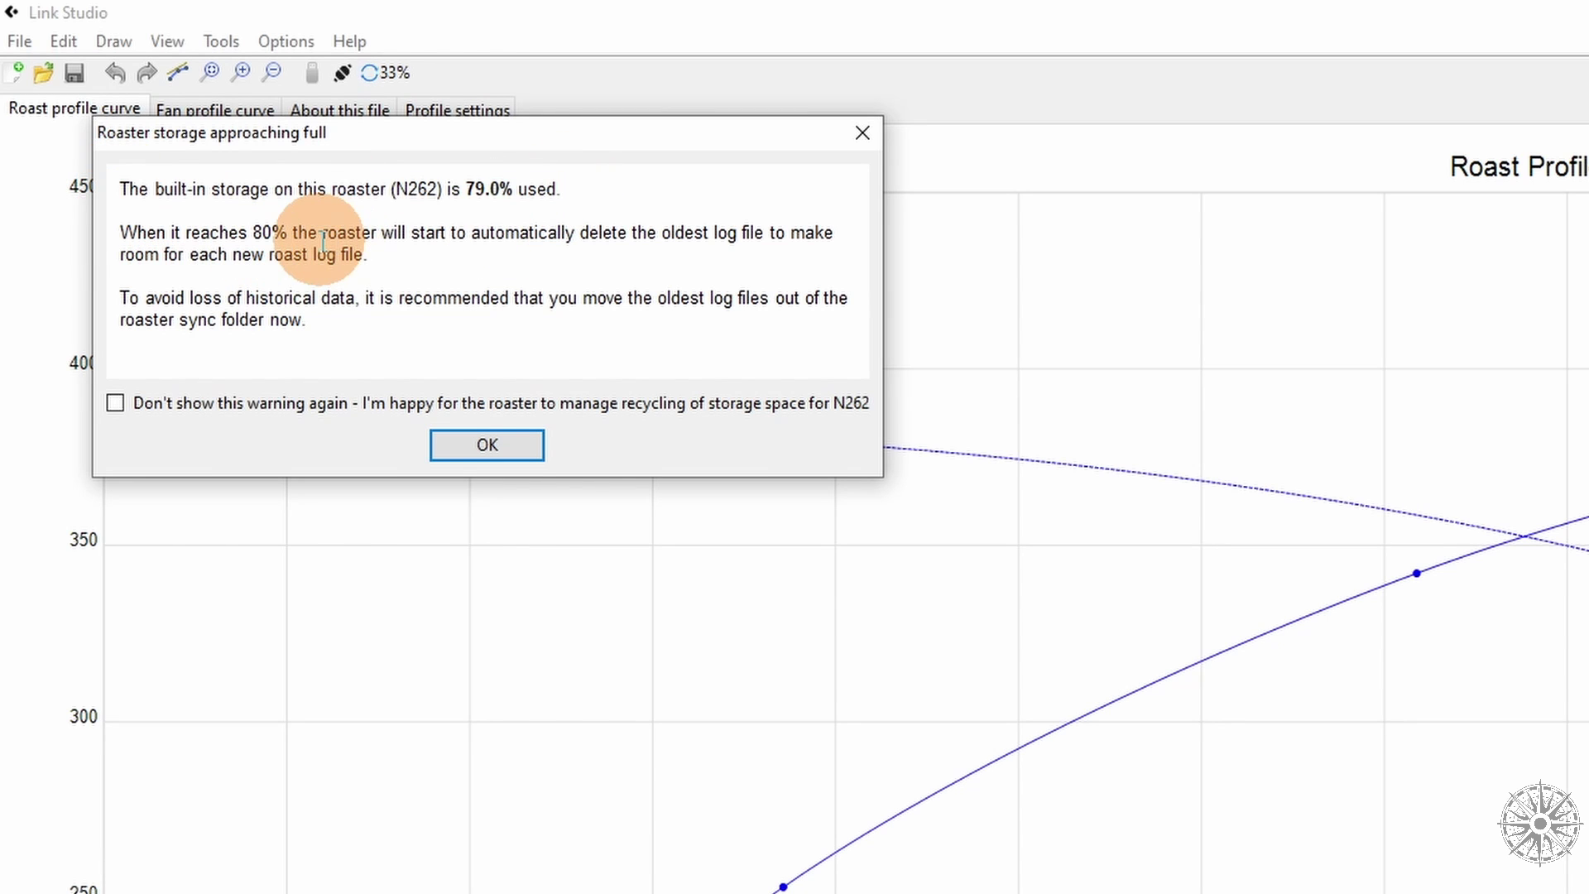
pyautogui.click(488, 446)
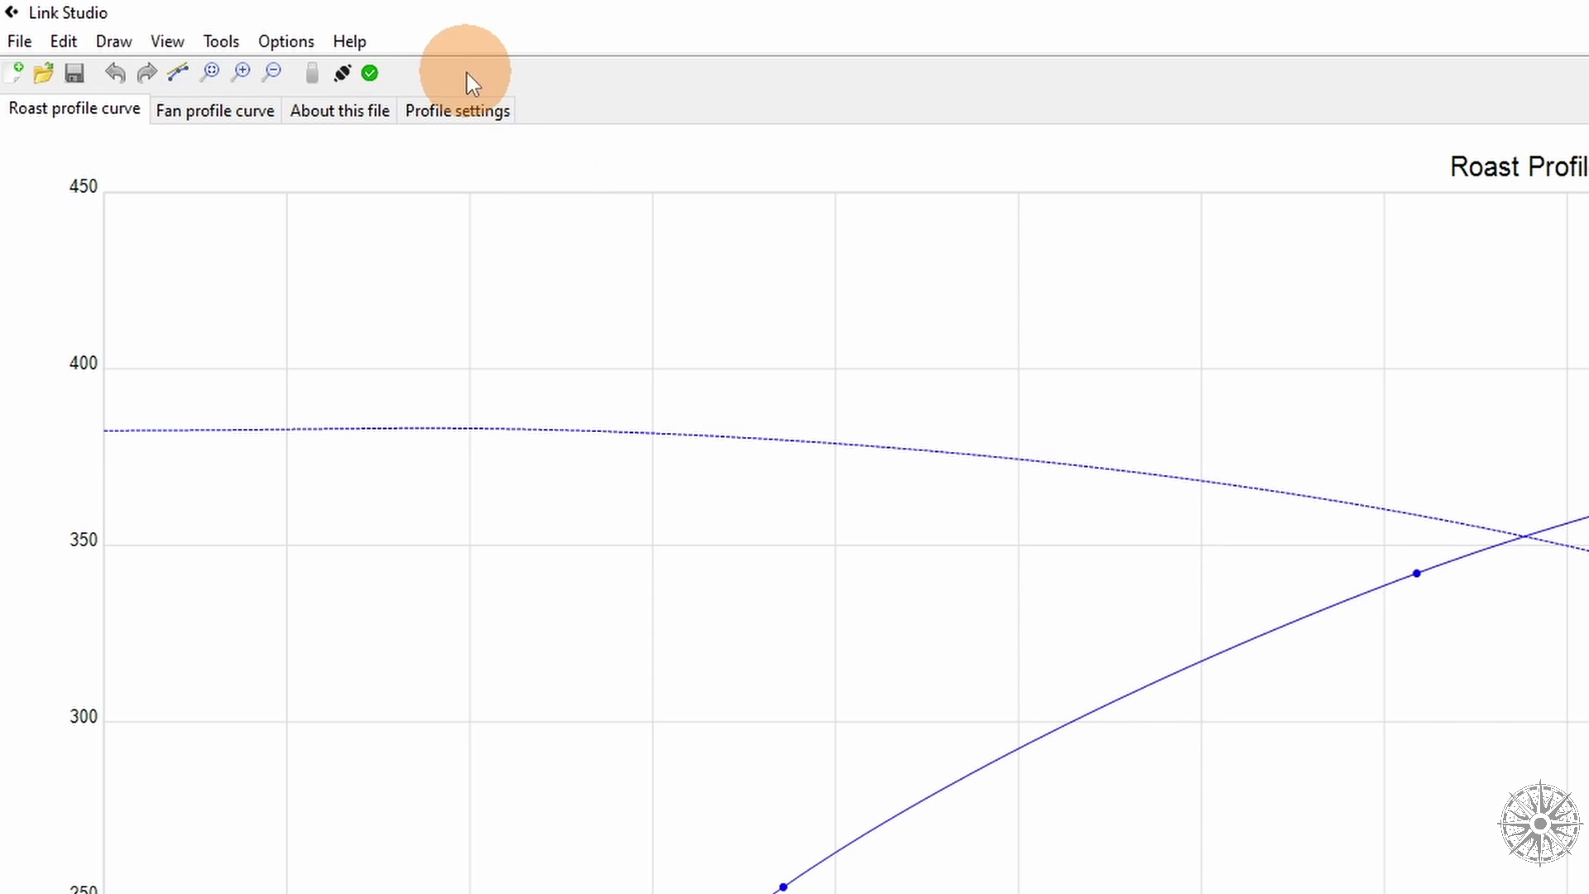
# Browse the roaster's stored profiles and pack list, and check its firmware update status.
pyautogui.click(344, 77)
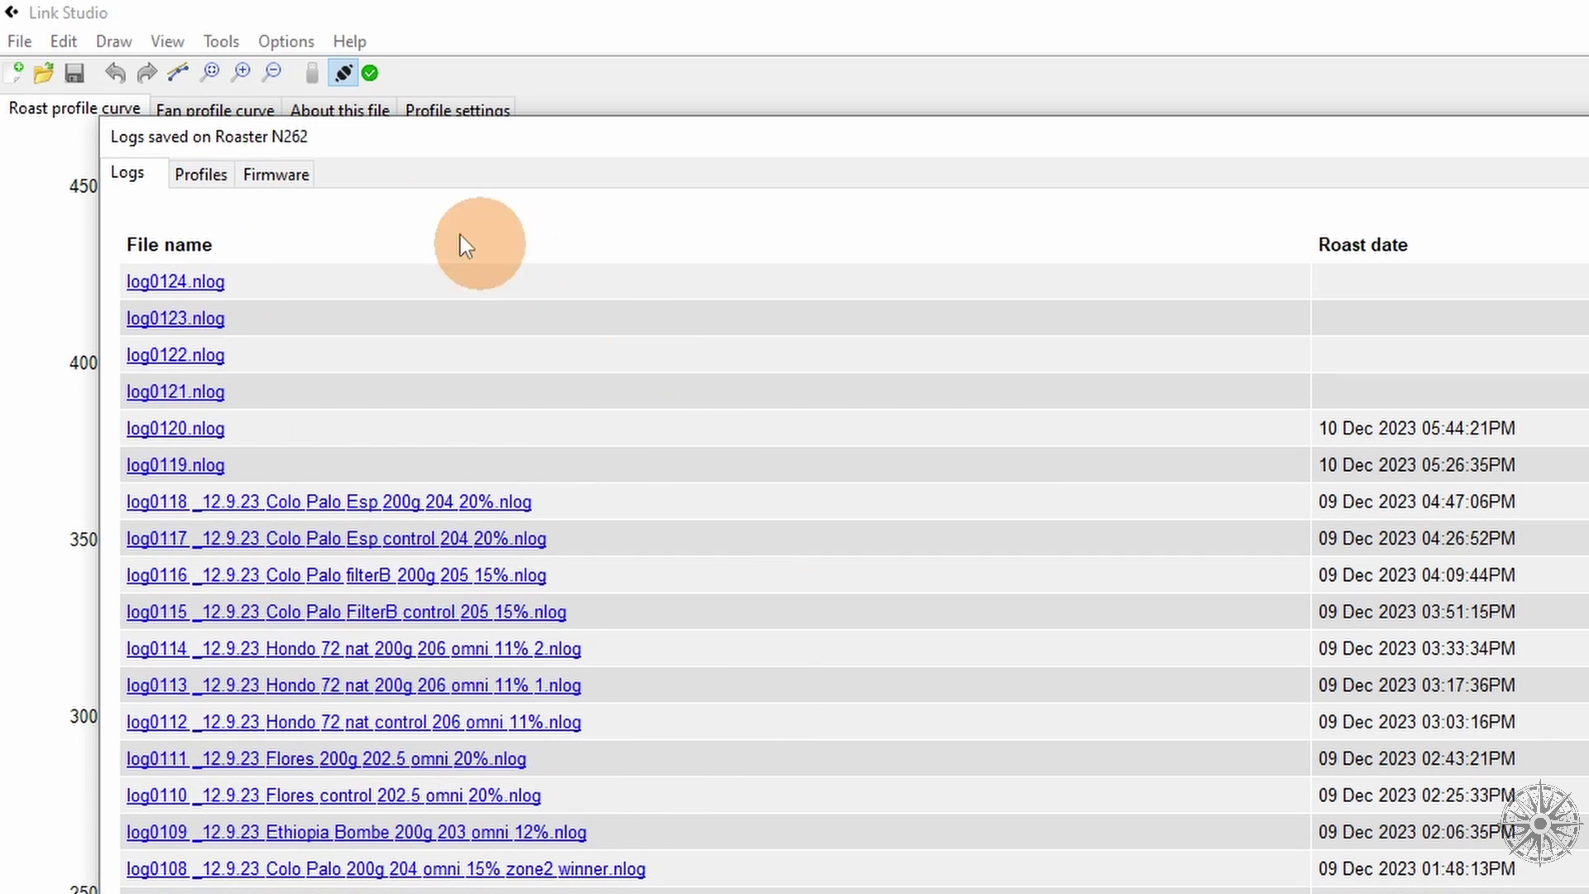
pyautogui.click(197, 176)
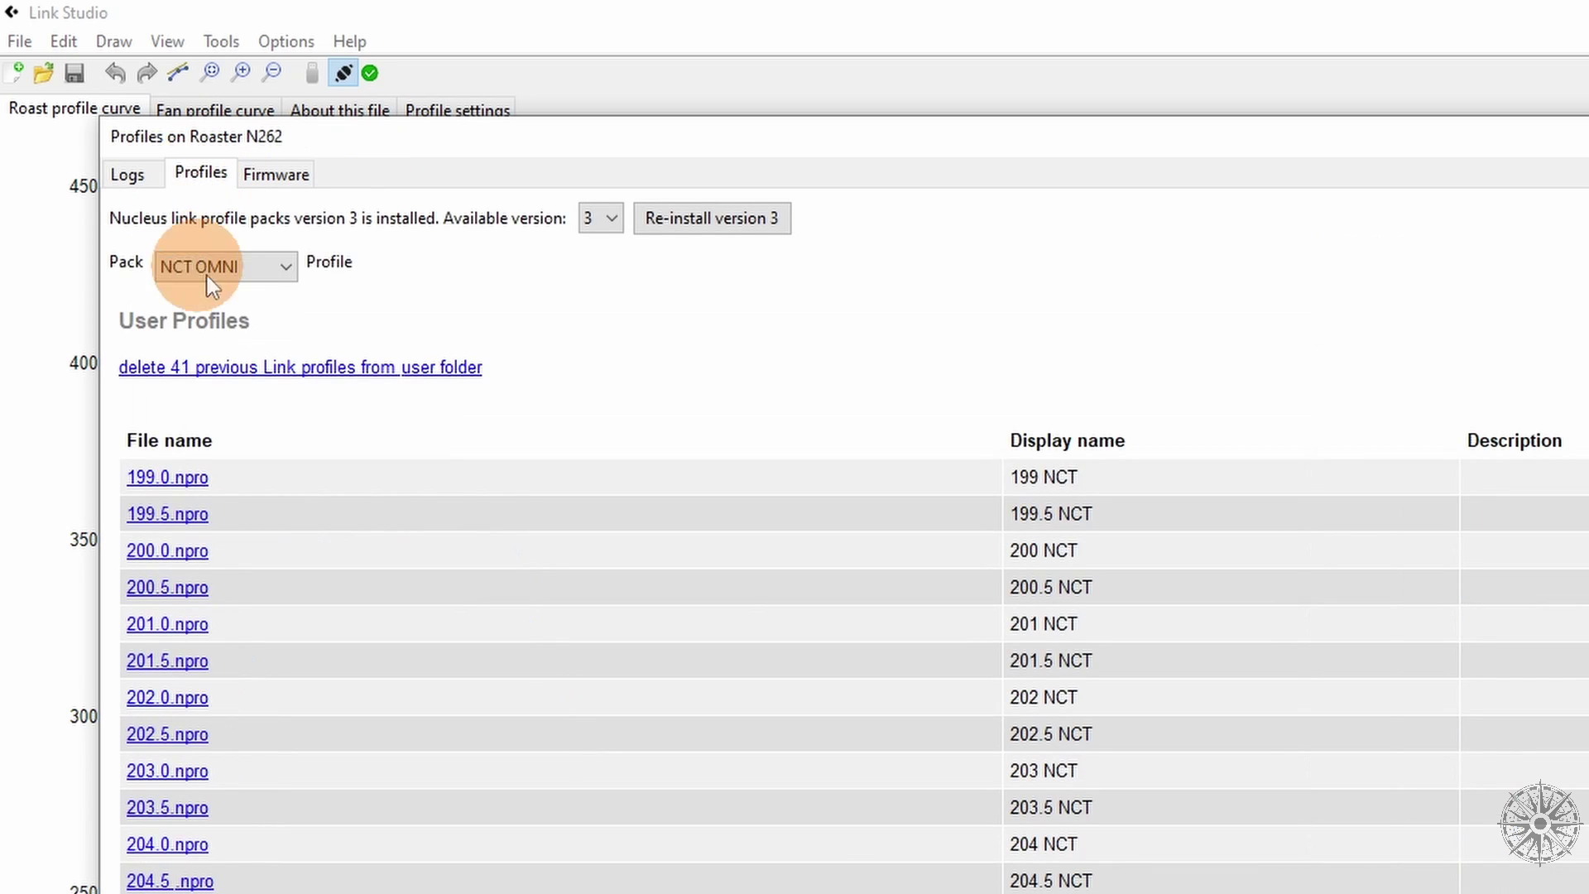
pyautogui.scroll(-9, 852, 593)
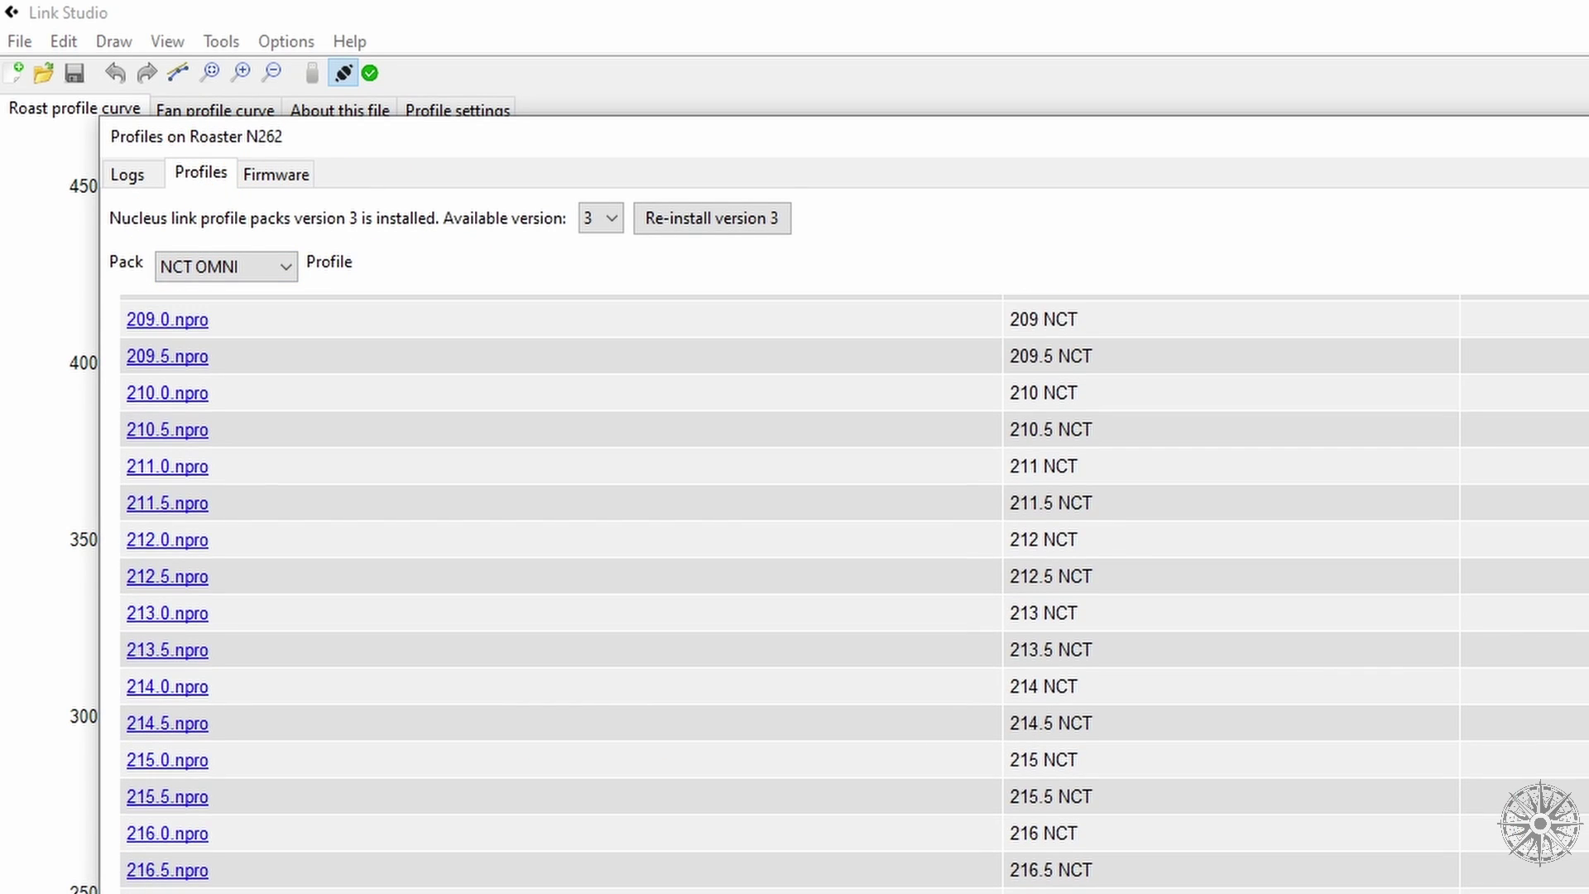
pyautogui.scroll(10, 852, 594)
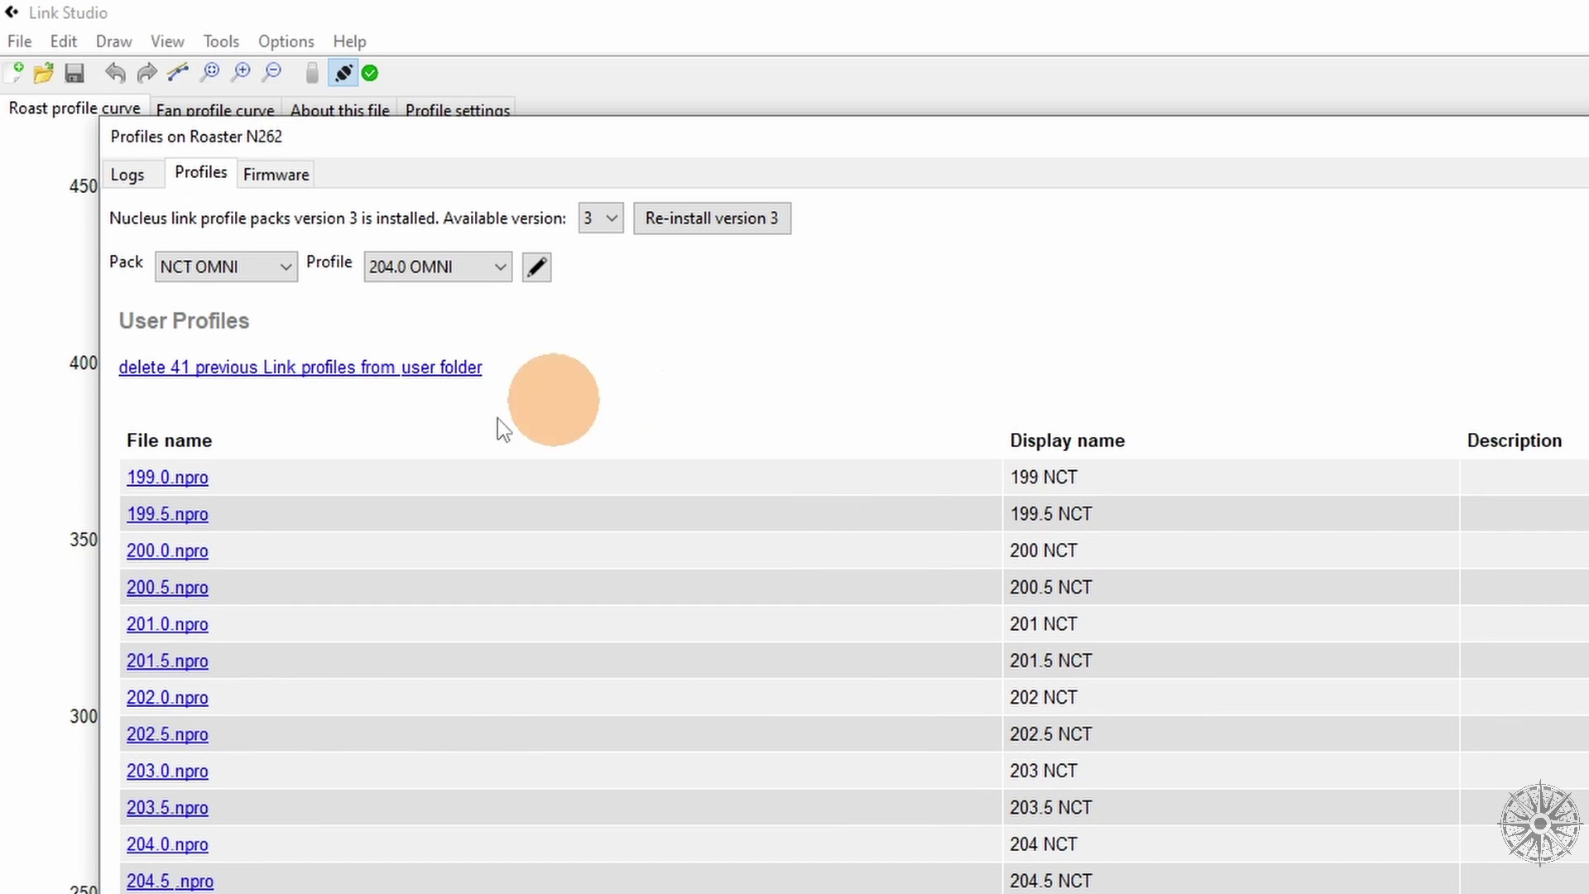
pyautogui.click(280, 265)
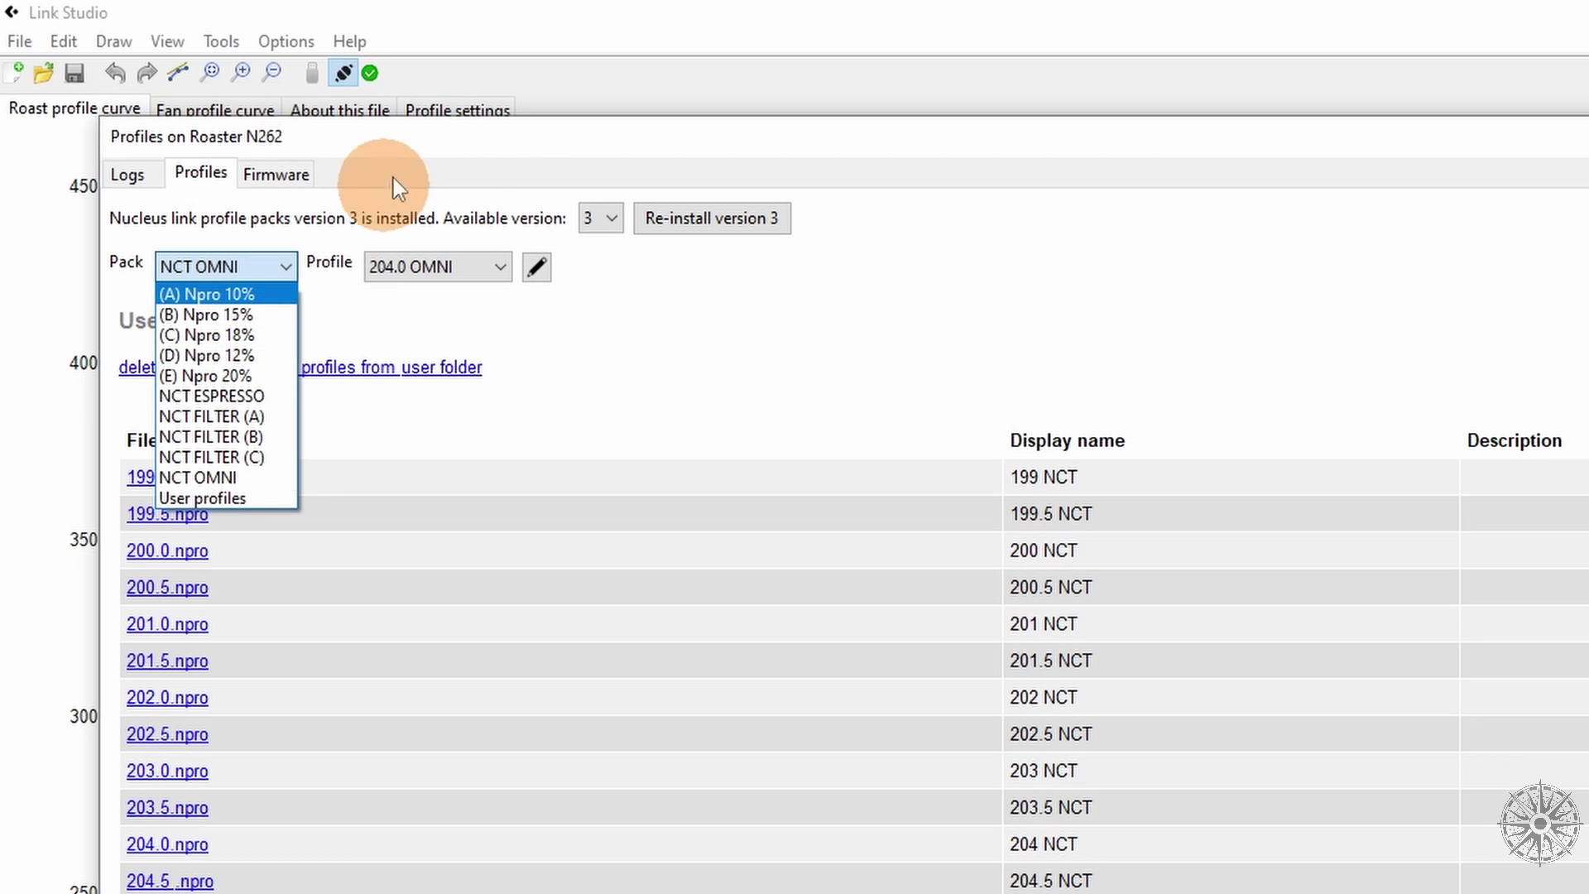
pyautogui.click(452, 195)
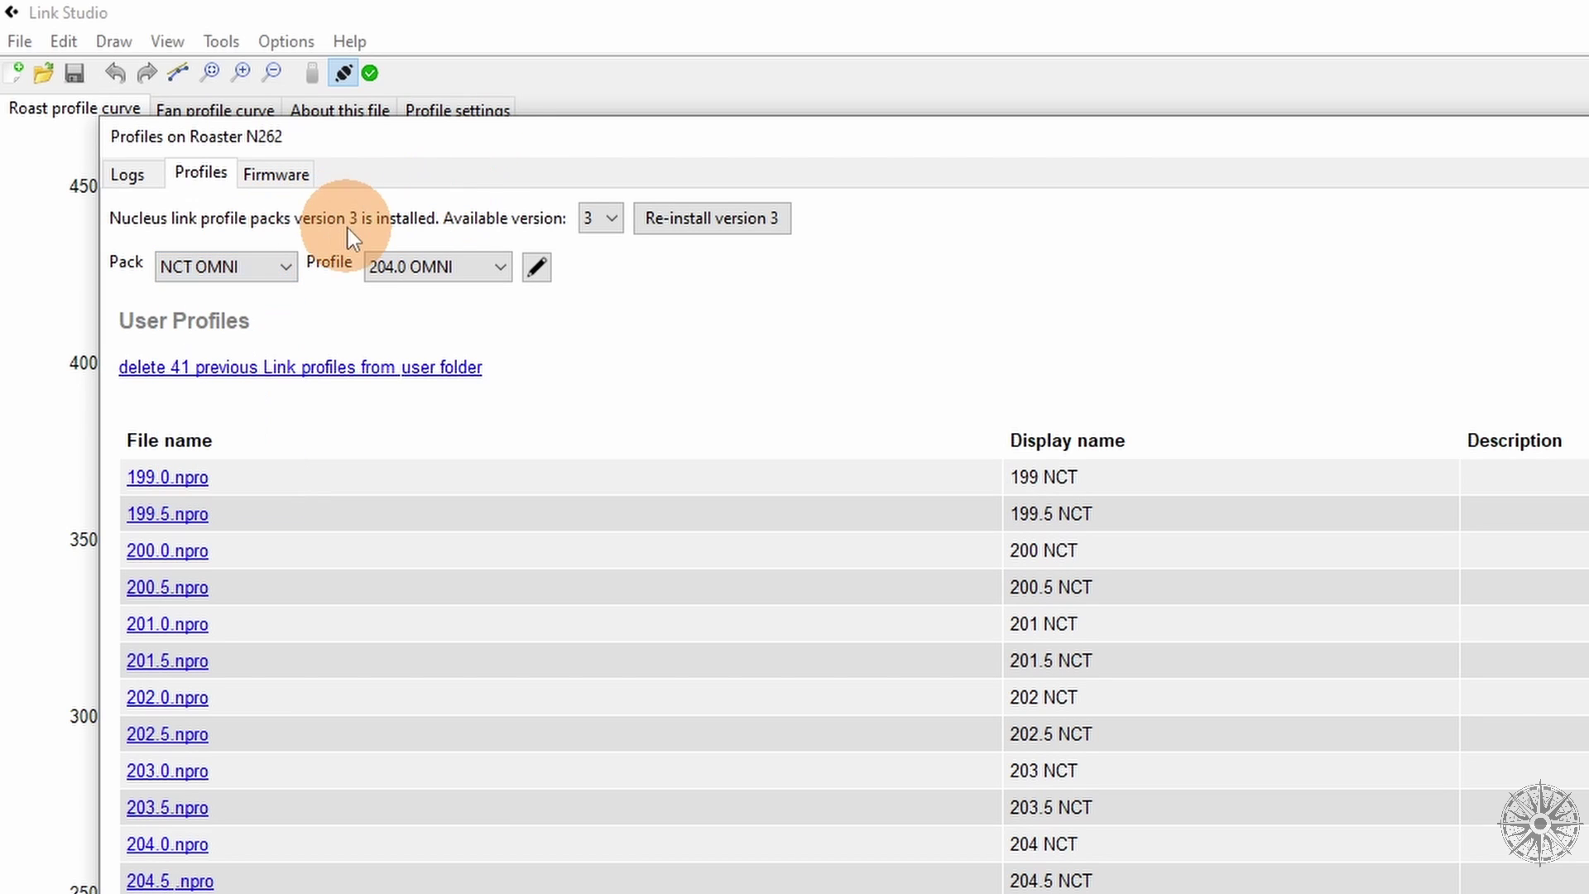
pyautogui.click(277, 173)
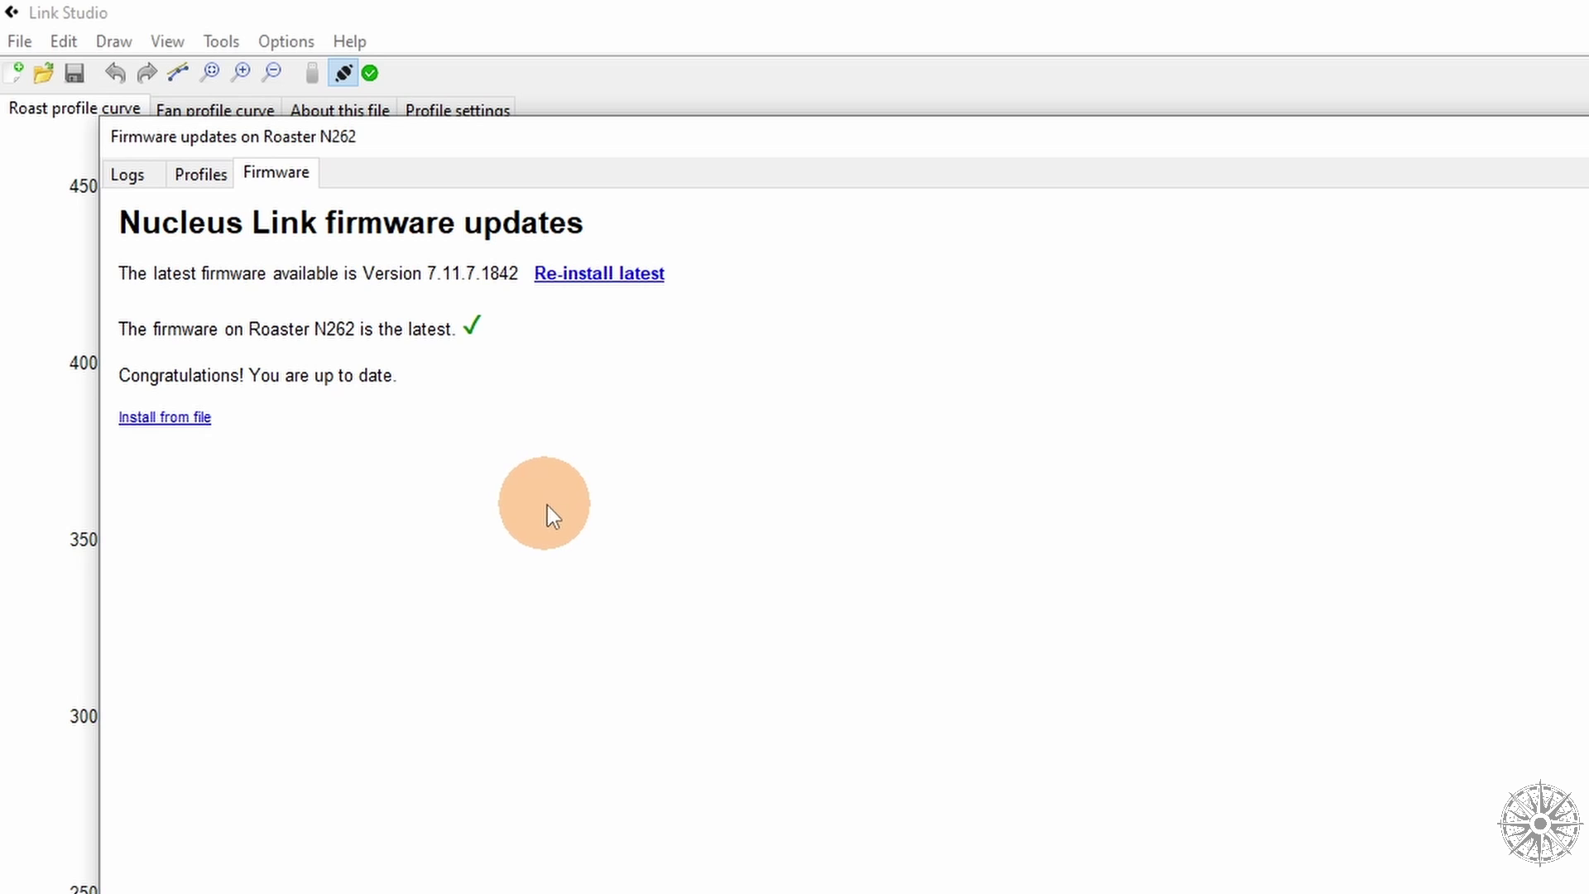
pyautogui.click(200, 176)
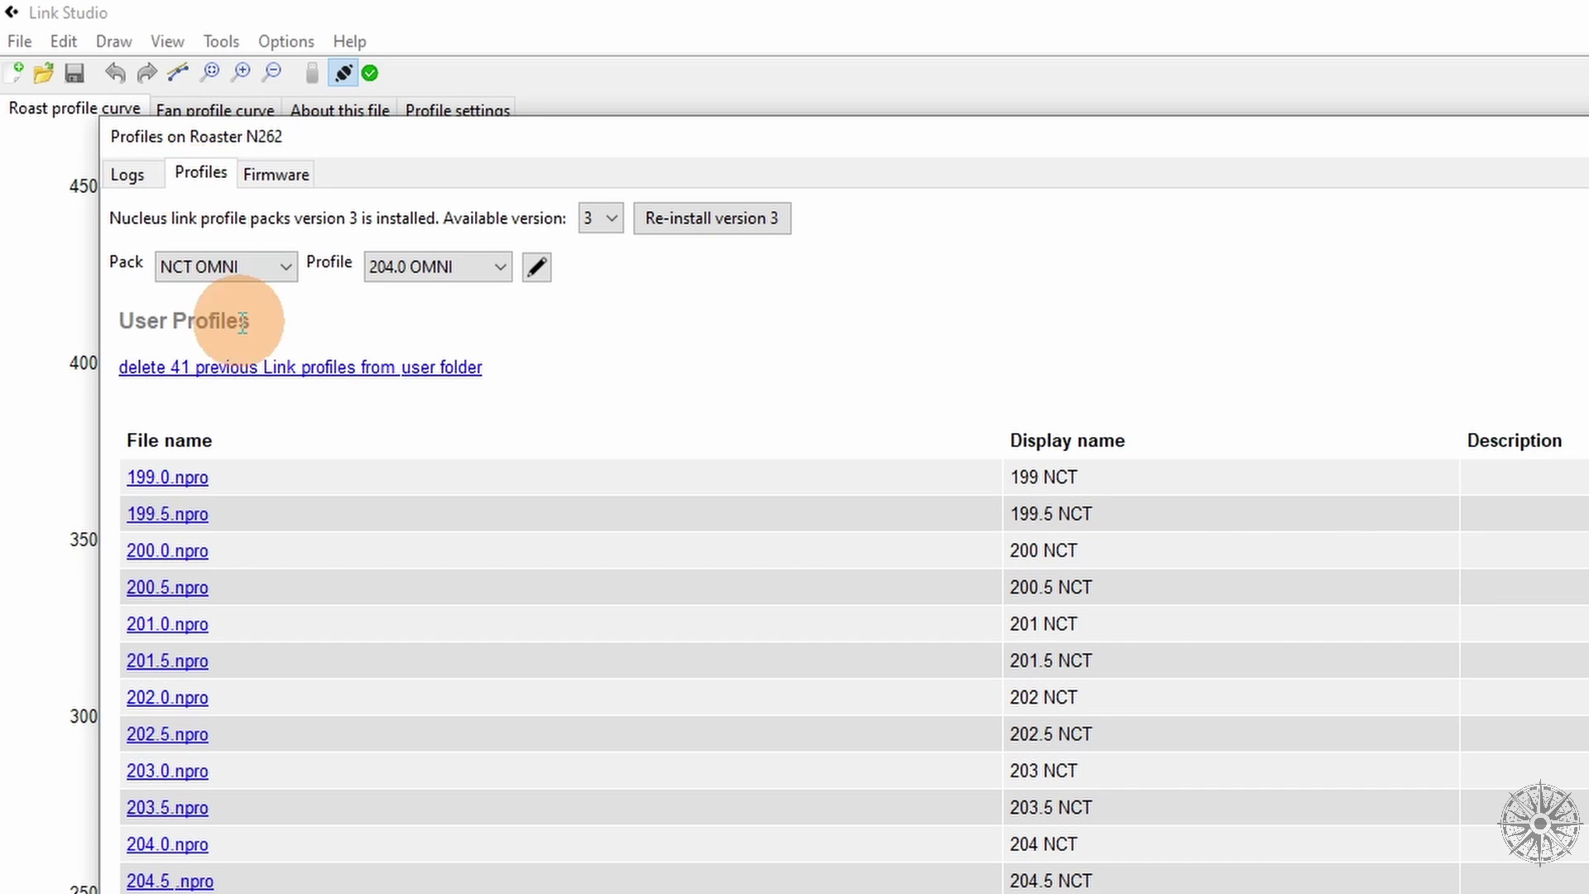
# Review the profile pack and pack version lists, leaving version 3 in place.
pyautogui.click(261, 268)
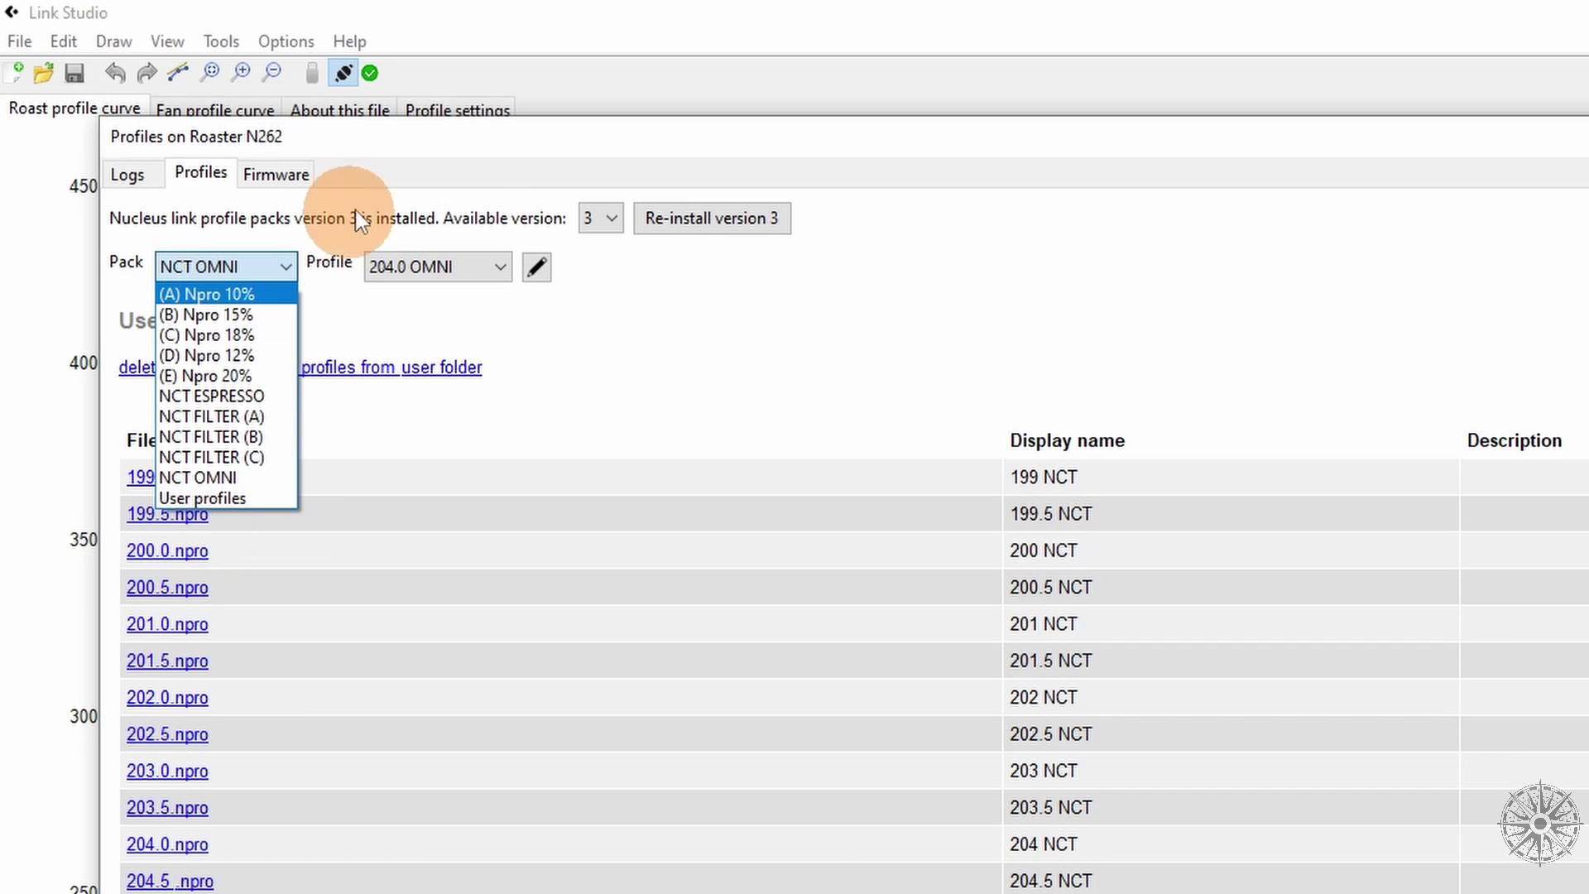
pyautogui.click(490, 194)
pyautogui.click(612, 220)
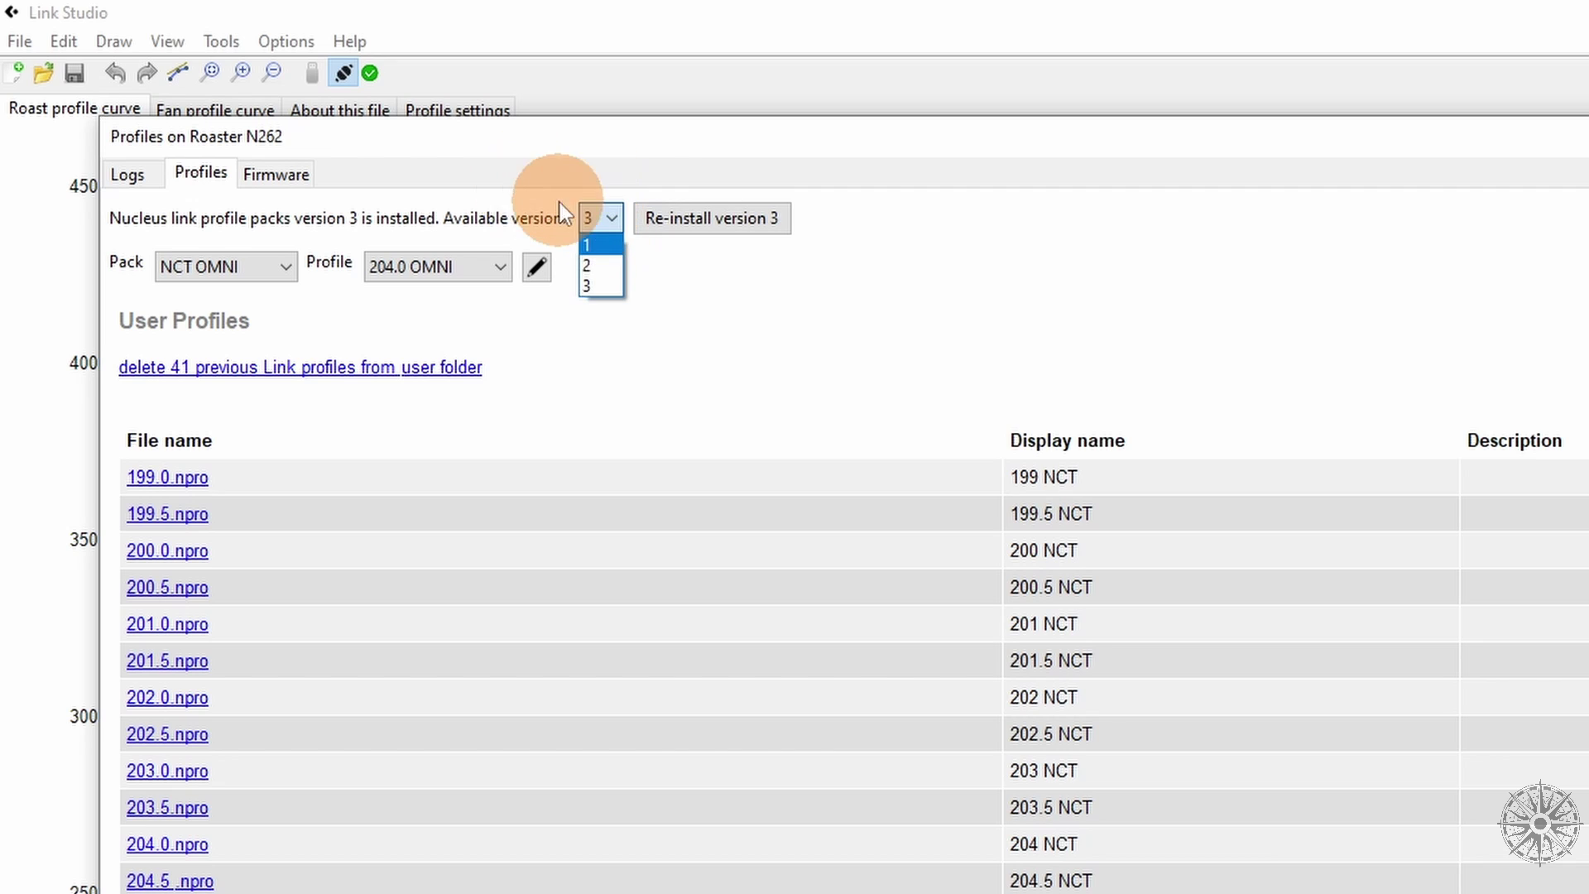
pyautogui.click(522, 202)
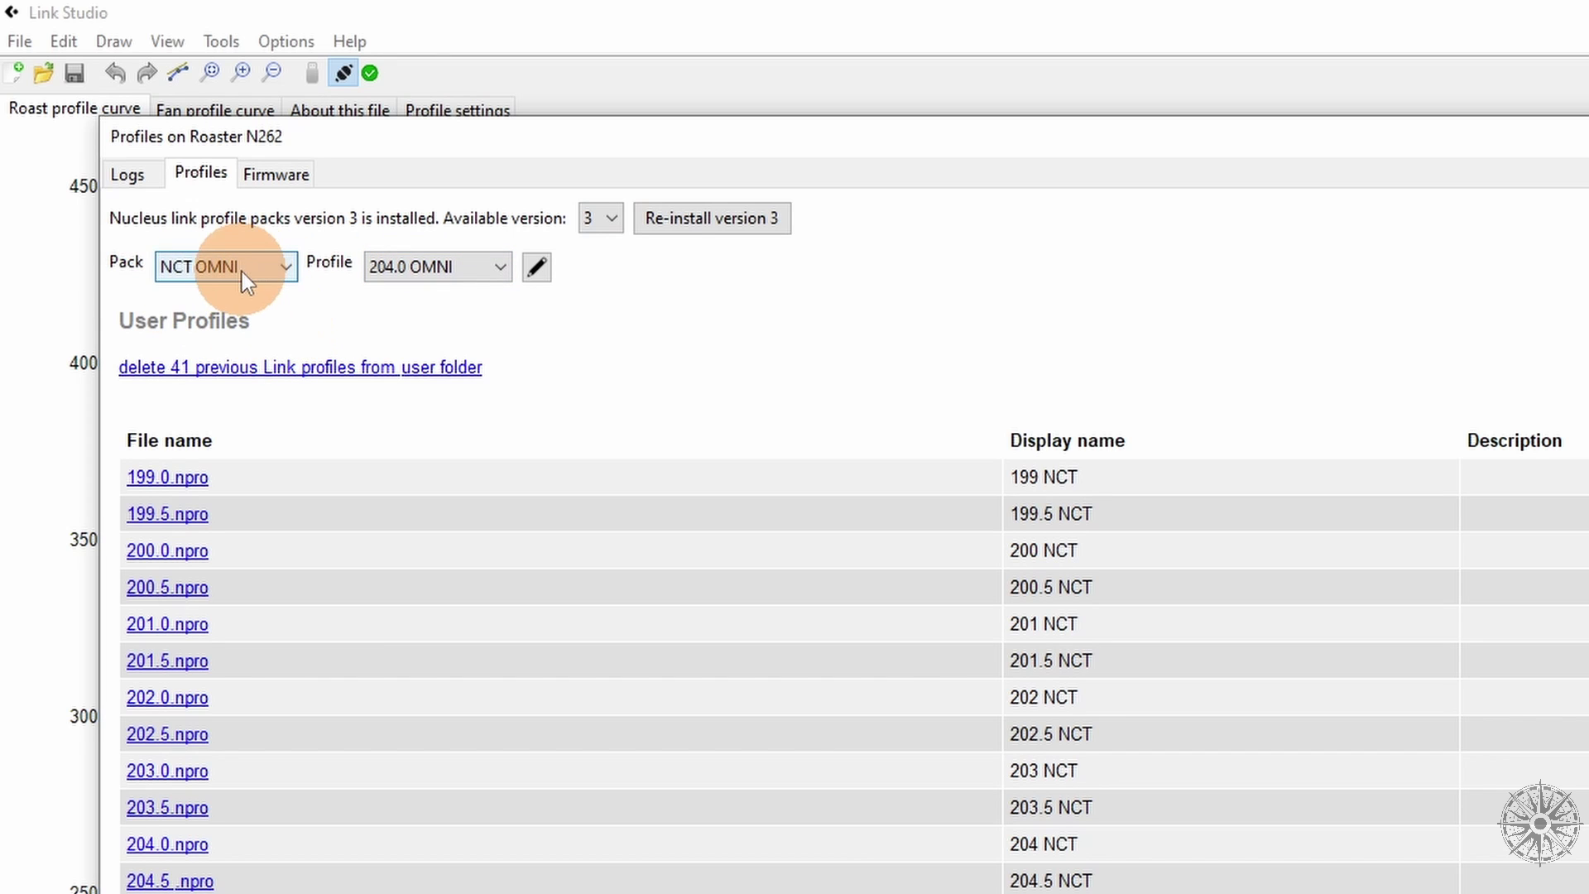
# Select the NCT OMNI pack and its 204.0 OMNI profile.
pyautogui.click(270, 270)
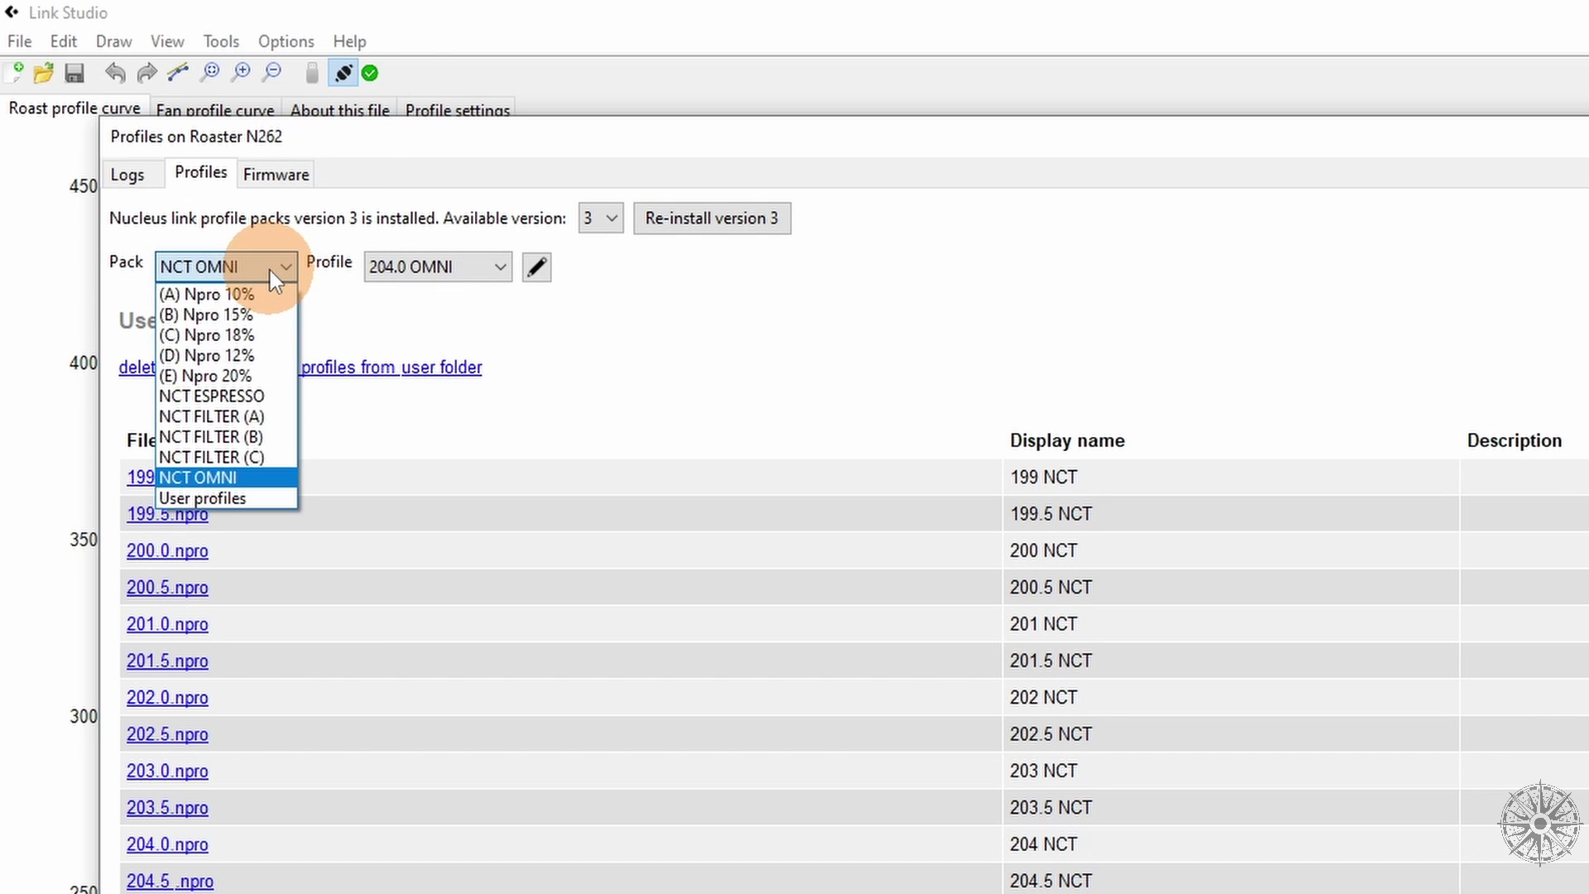
pyautogui.click(231, 478)
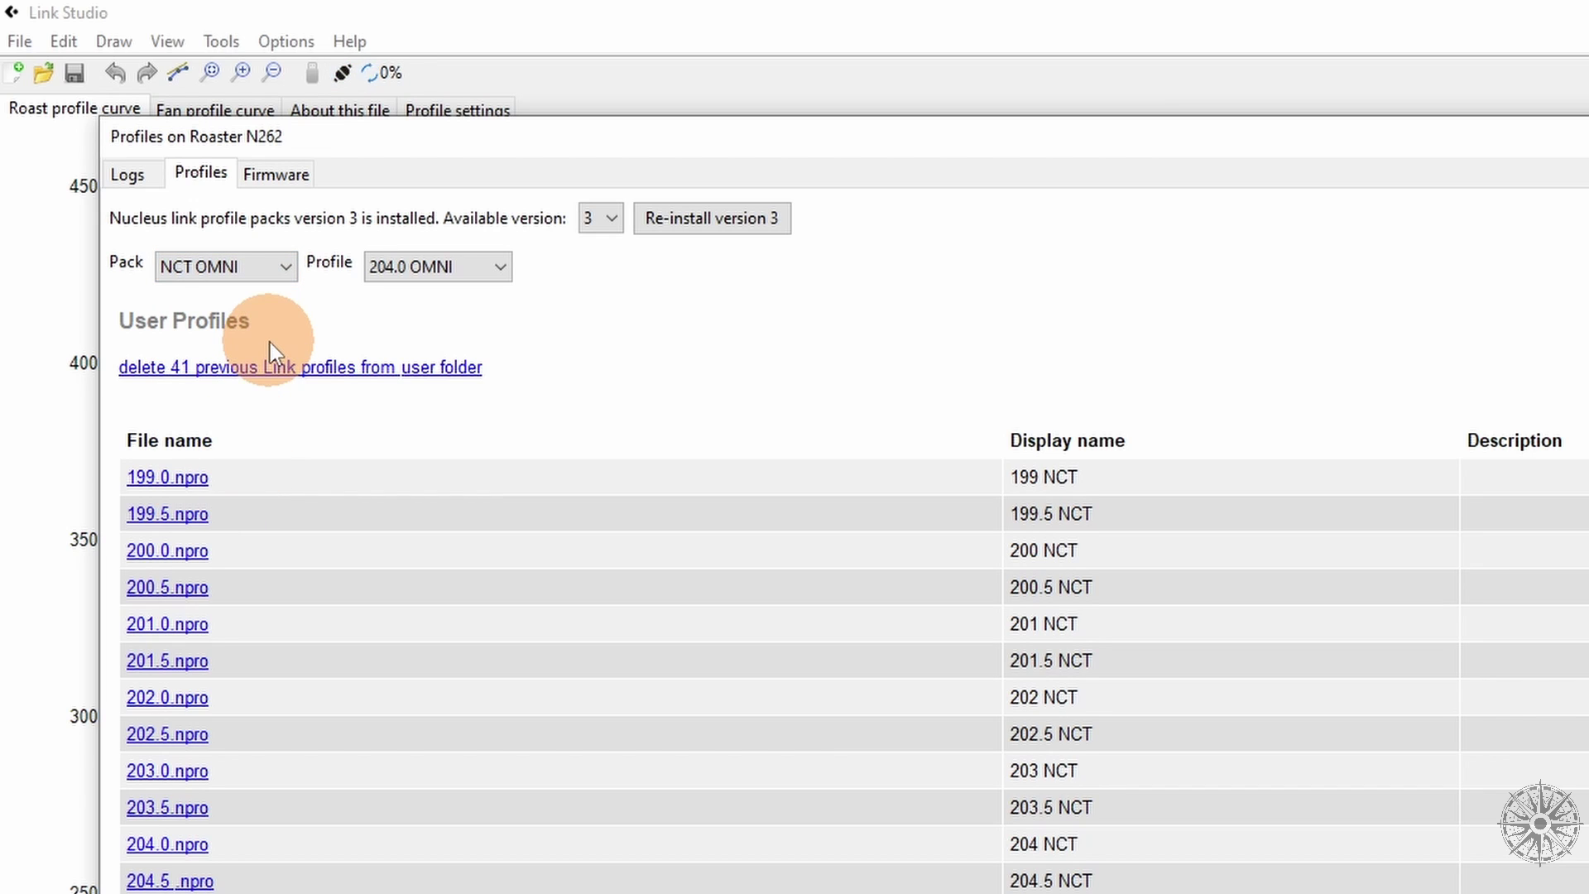
pyautogui.click(469, 266)
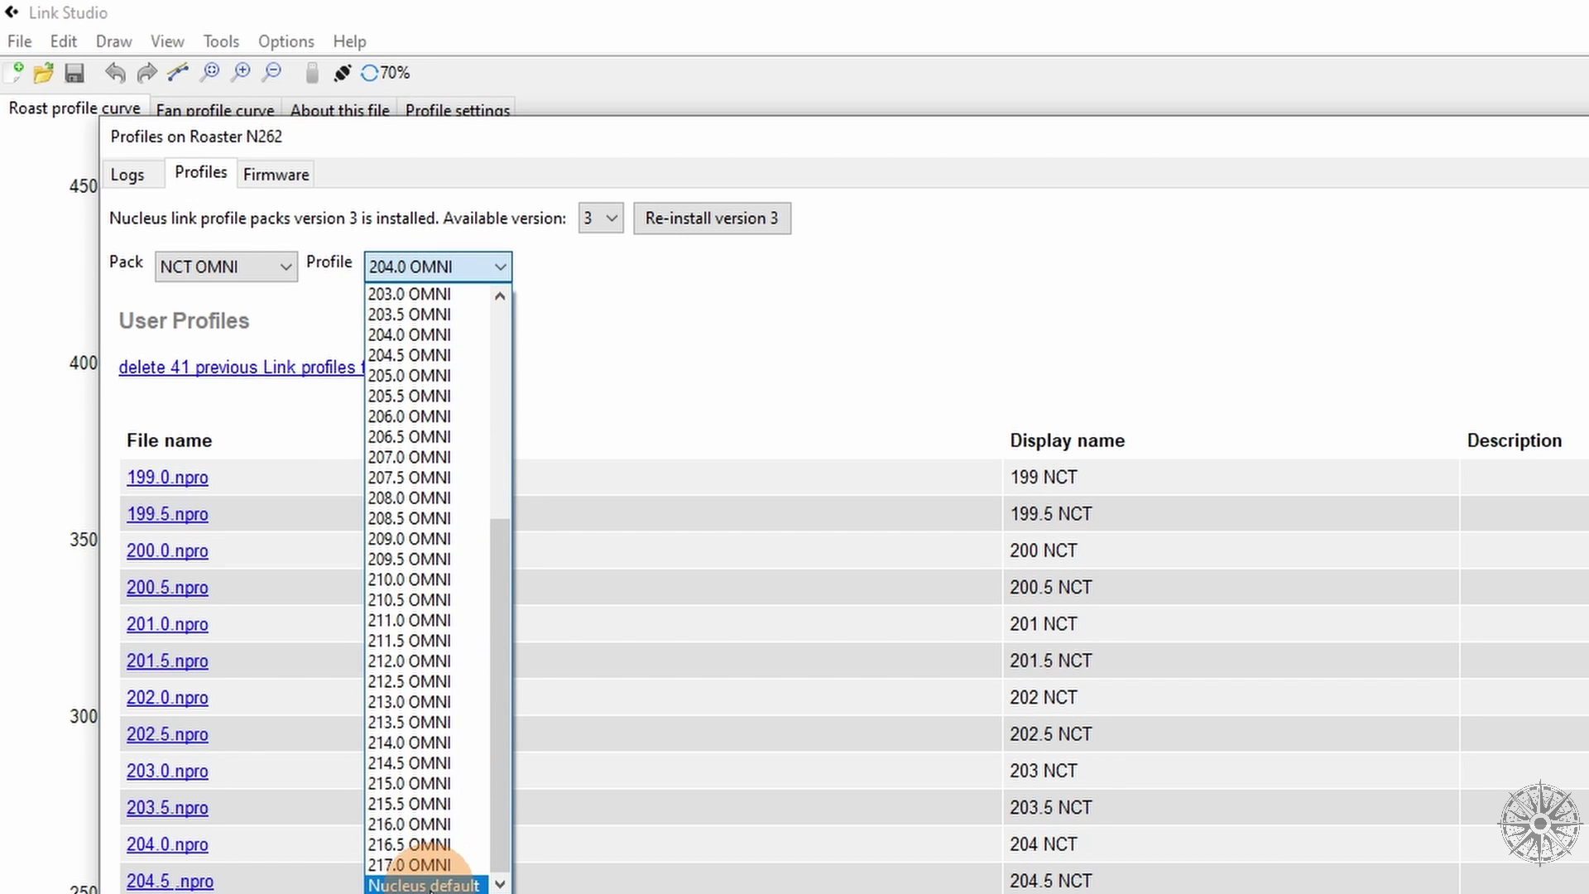
pyautogui.click(422, 883)
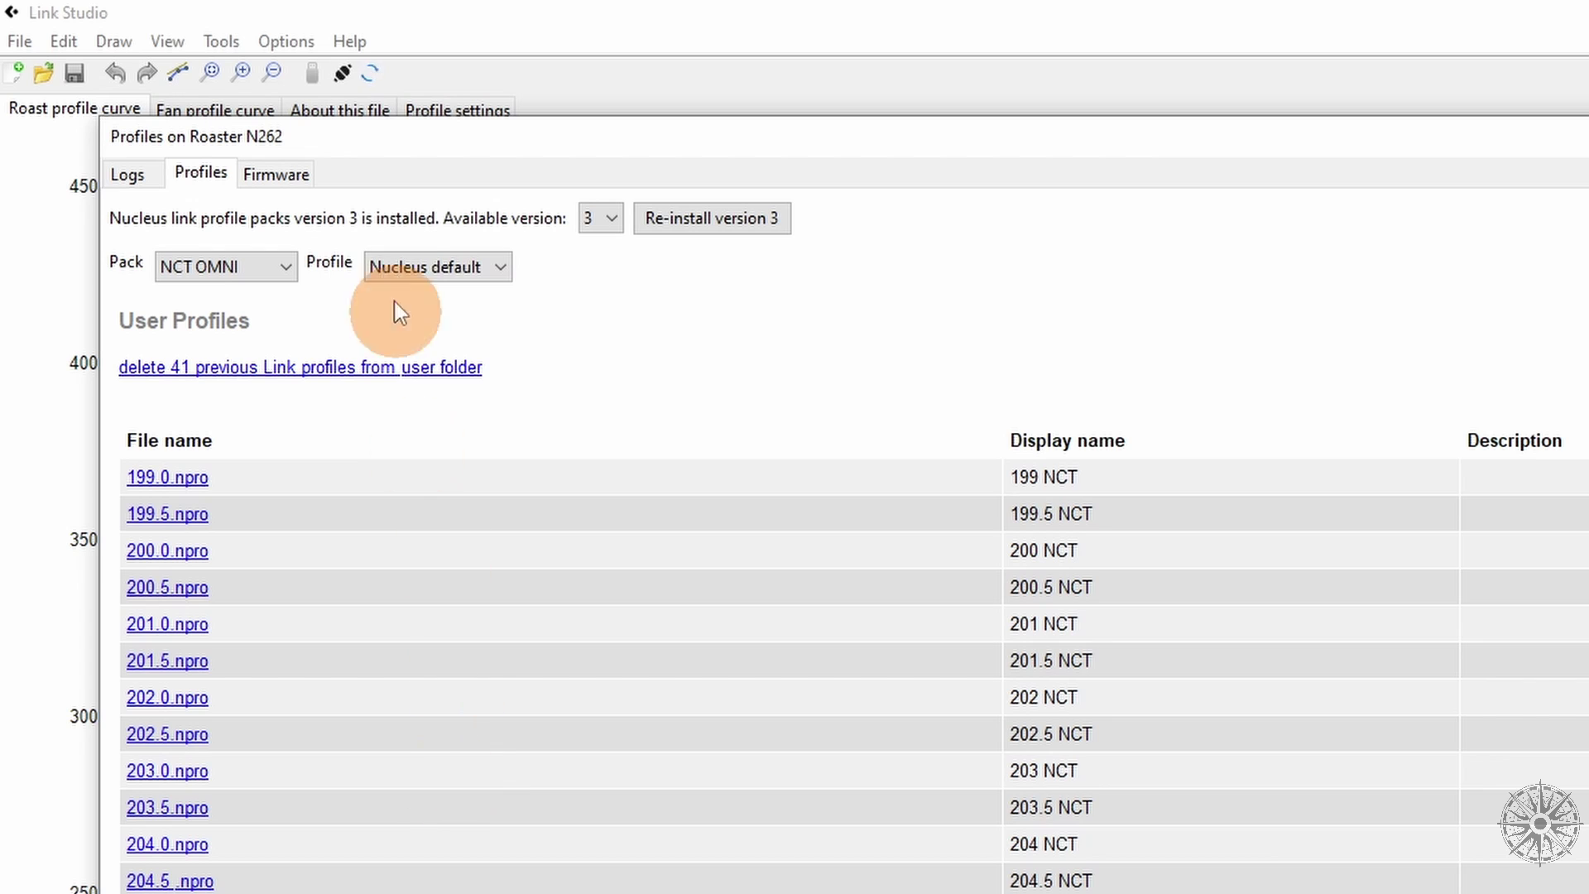
pyautogui.click(432, 264)
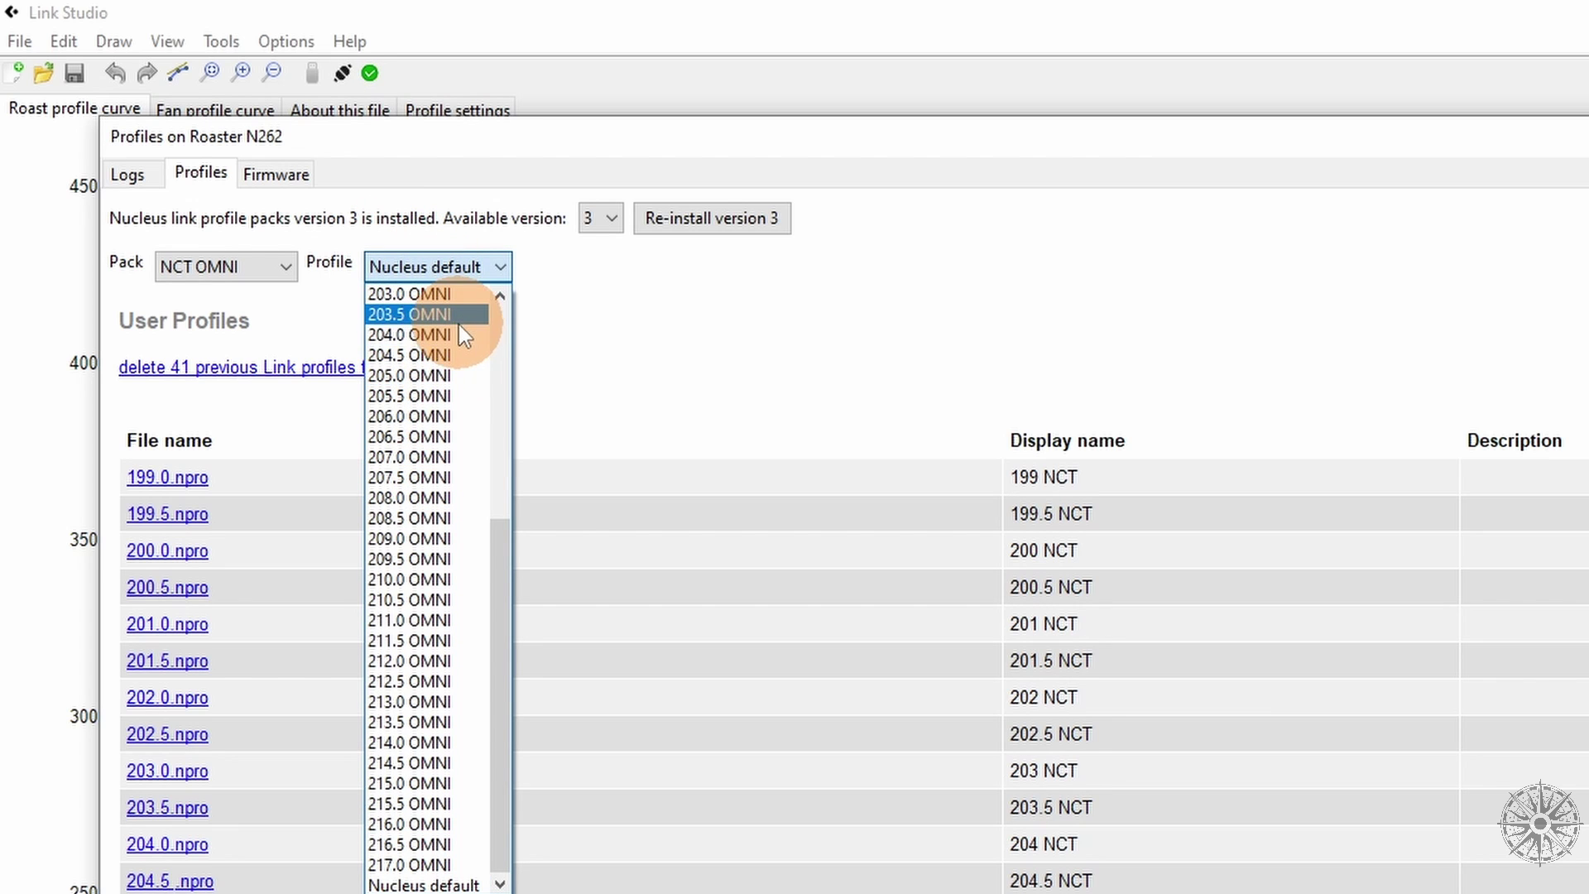
pyautogui.click(430, 334)
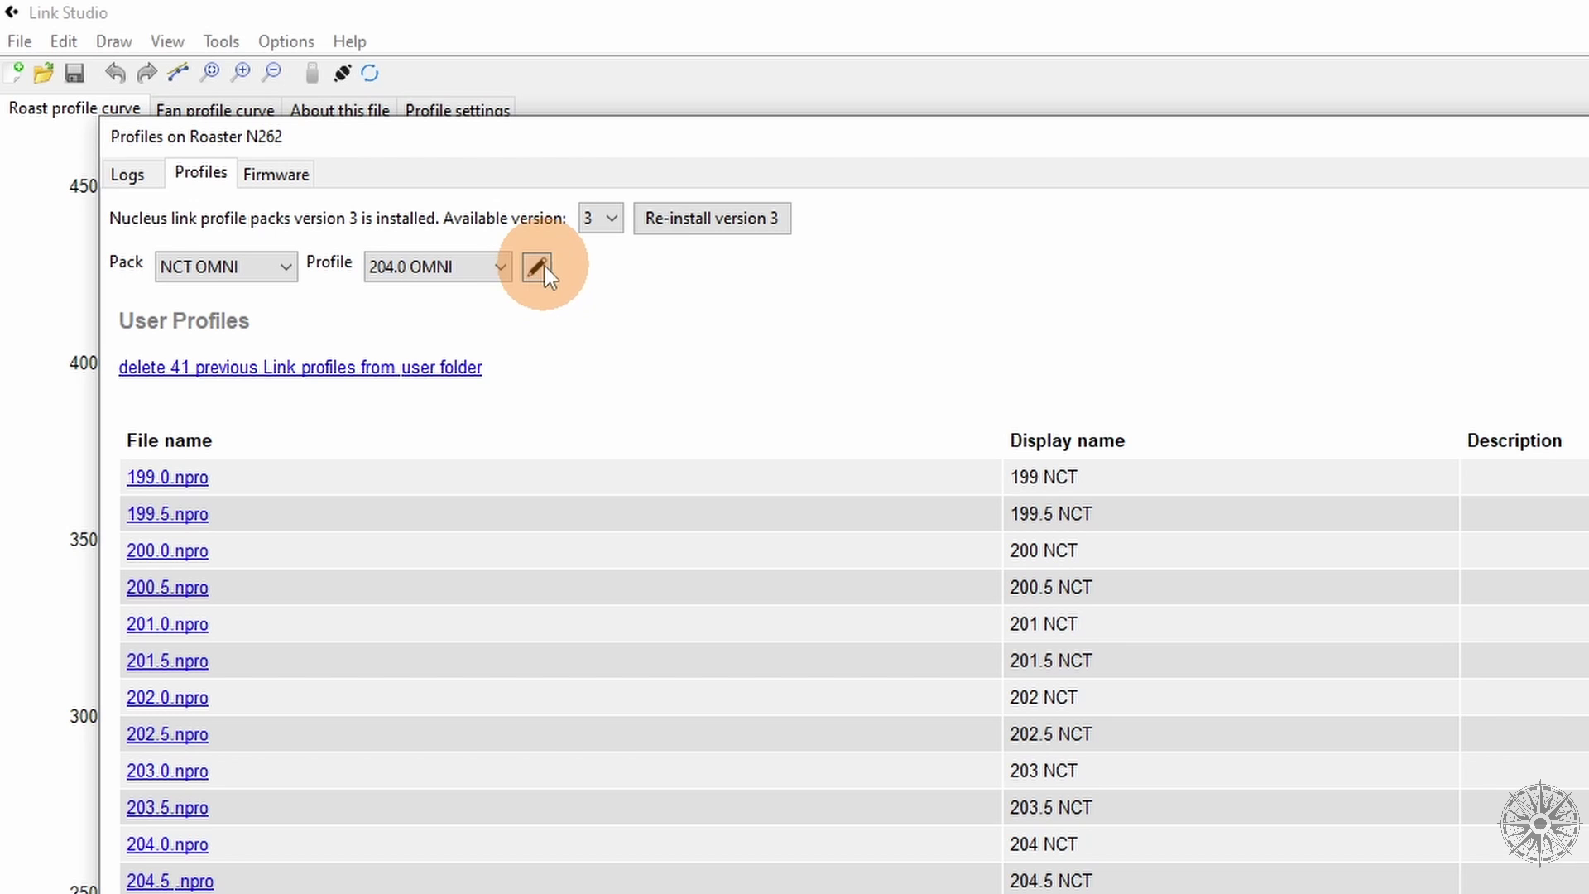
# Load the 204.0 OMNI profile and raise its 3:25 curve point to about 364°F.
pyautogui.click(543, 270)
pyautogui.press('Num_Lock')
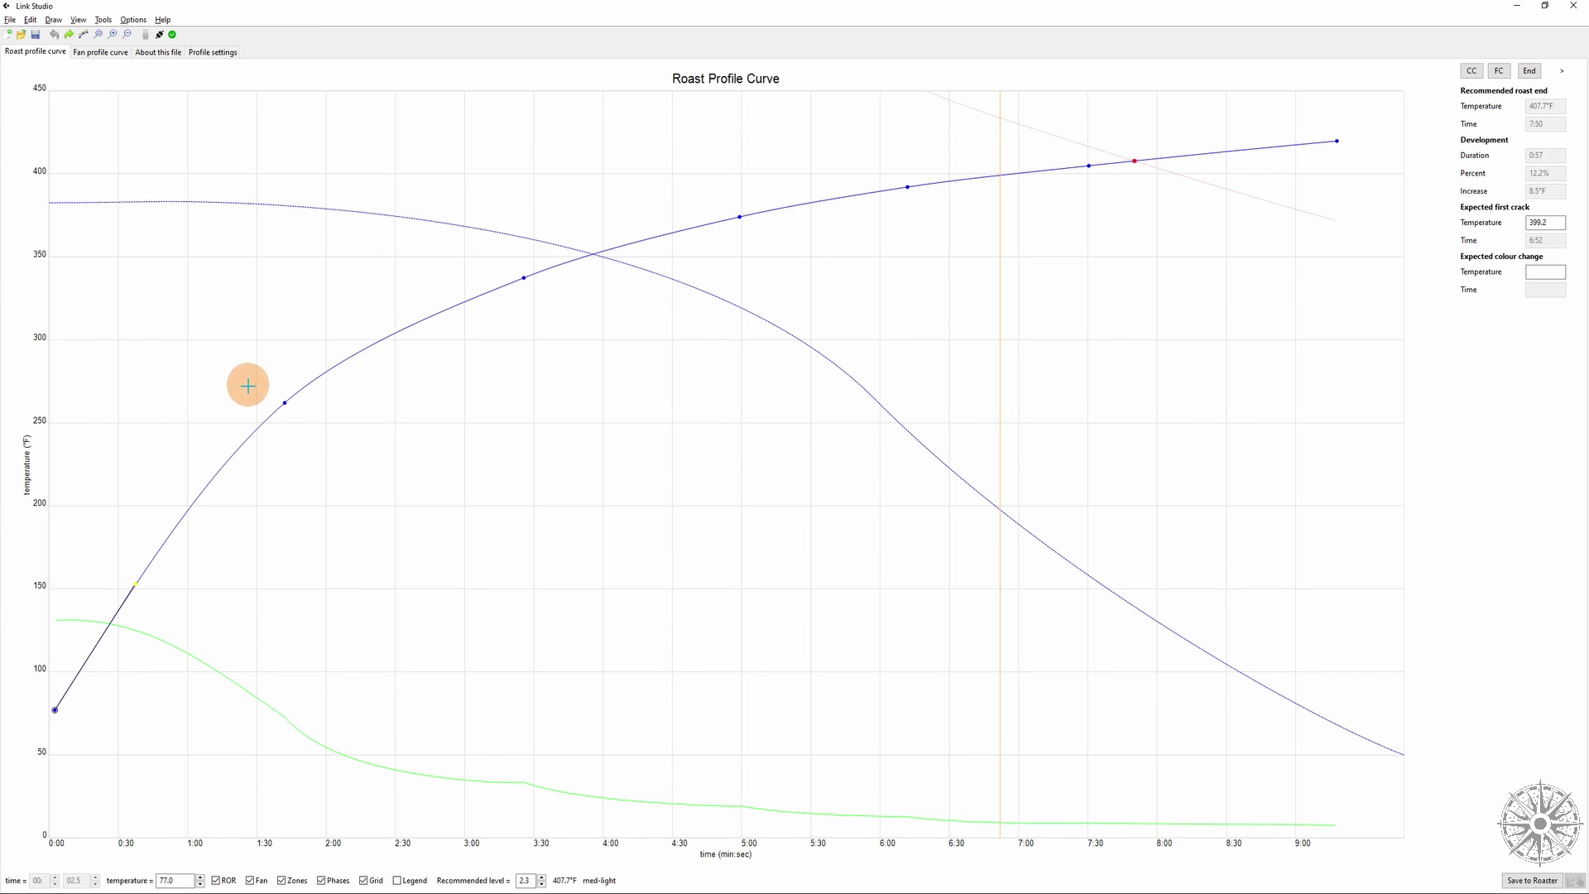
pyautogui.click(286, 405)
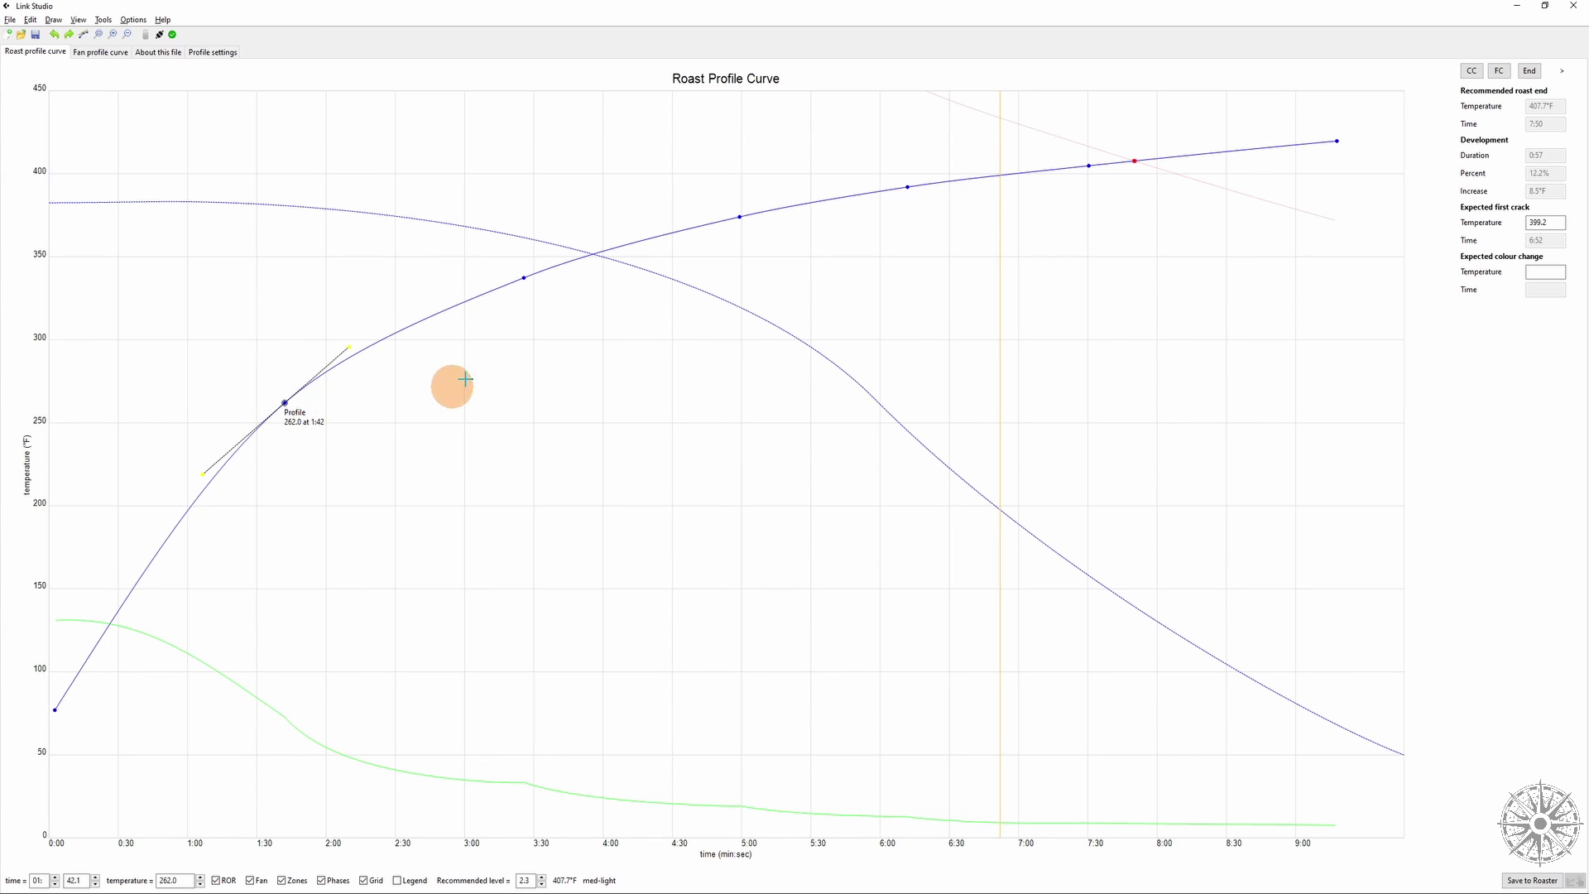
pyautogui.click(523, 279)
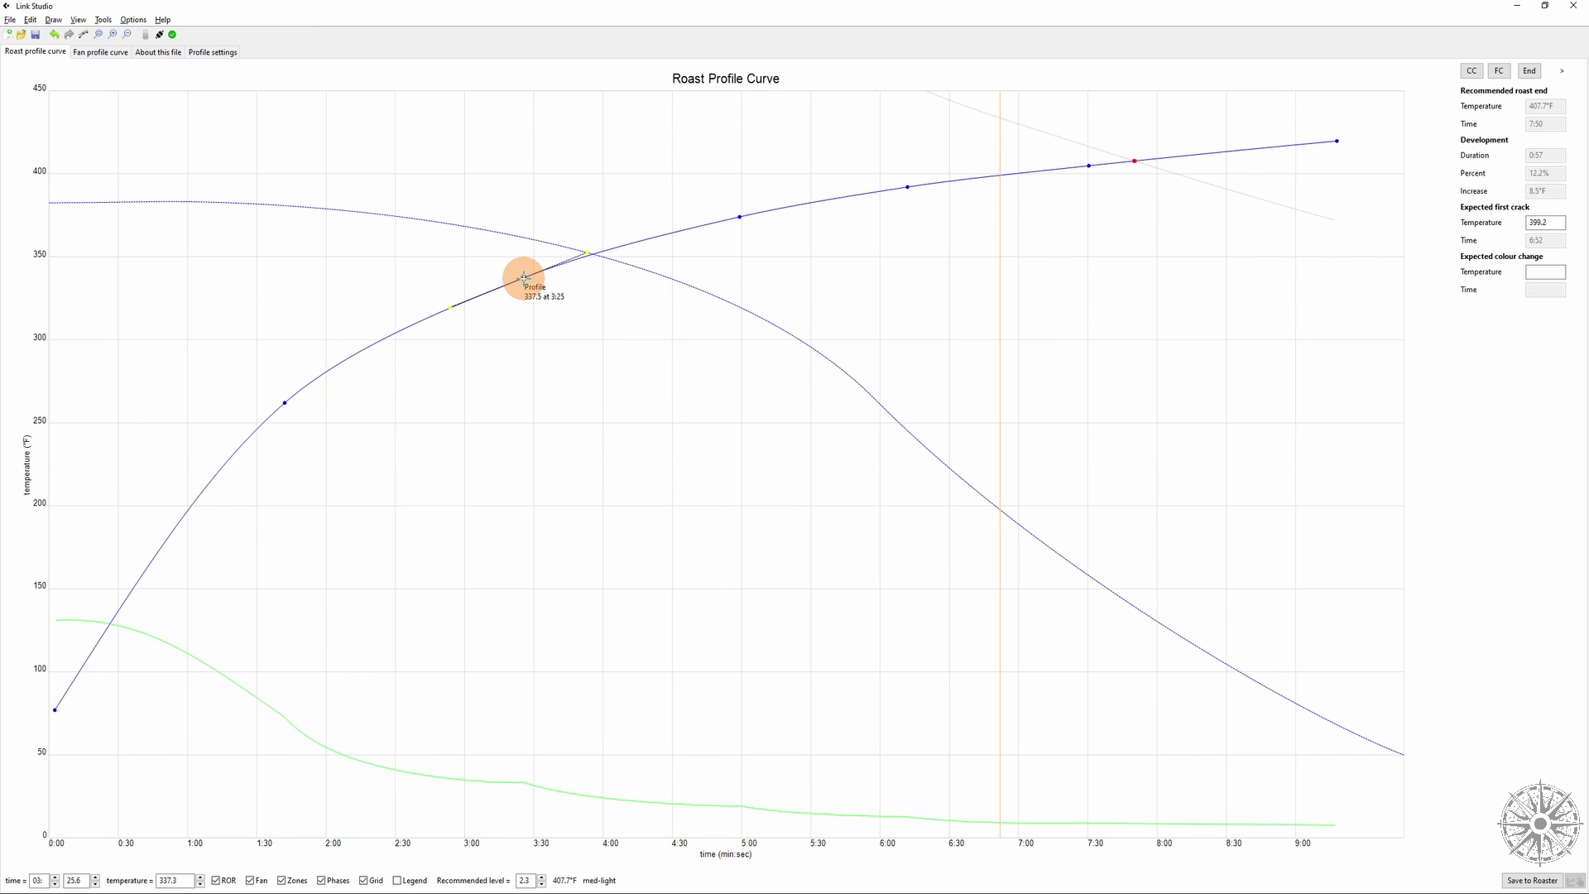
pyautogui.moveTo(523, 279); pyautogui.dragTo(502, 232)
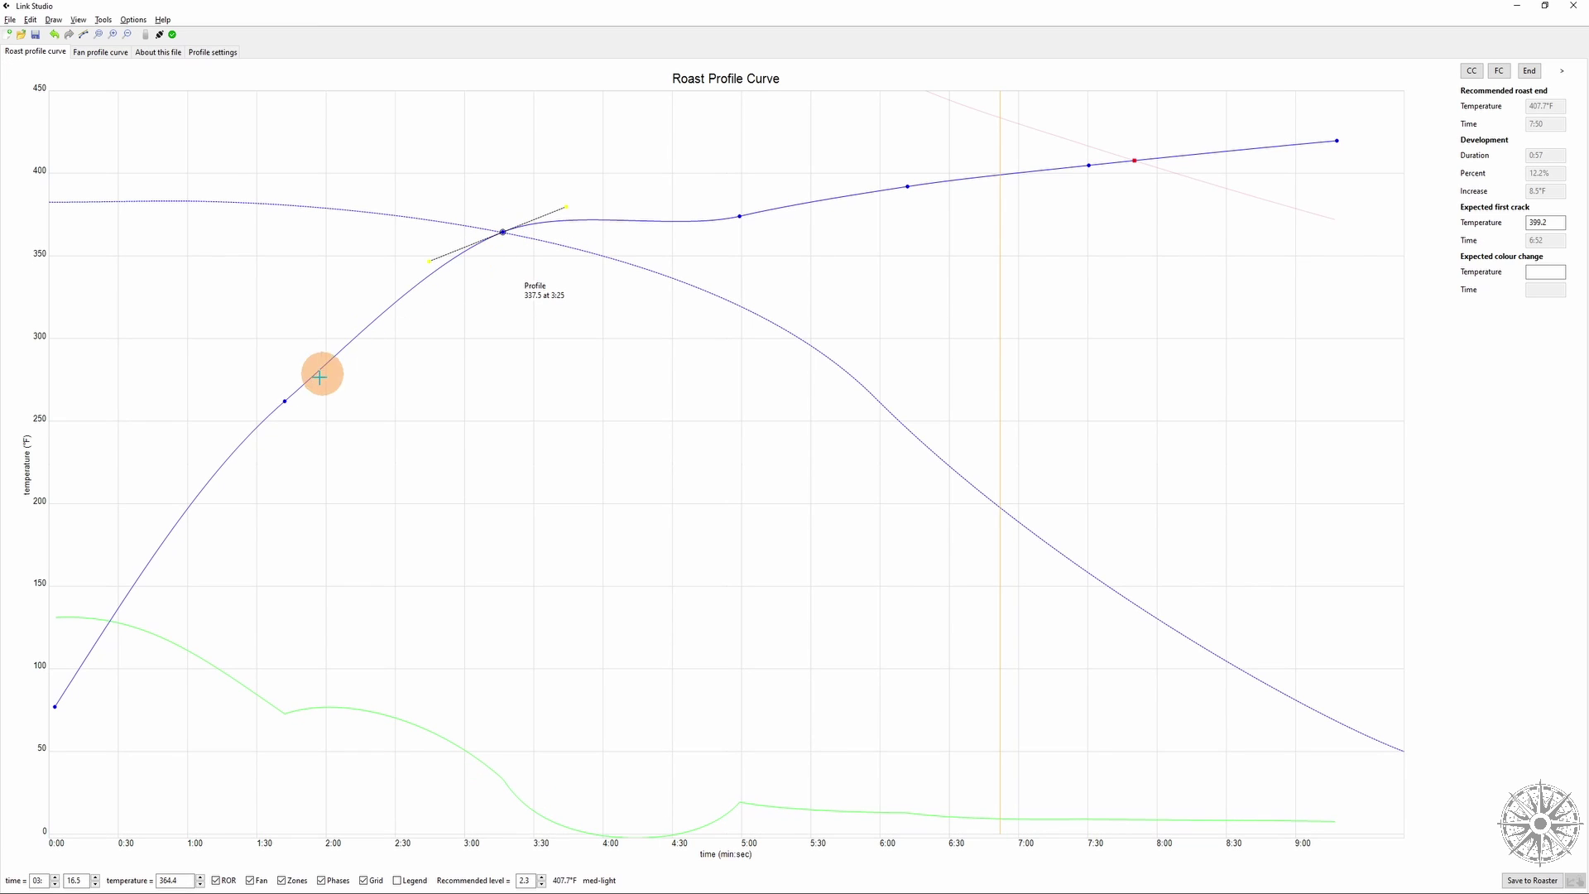
# Raise the 1:42 point to about 286°F and 5:00 to about 395°F, nudging the 6:10 and 7:30 points.
pyautogui.moveTo(285, 401); pyautogui.dragTo(264, 361)
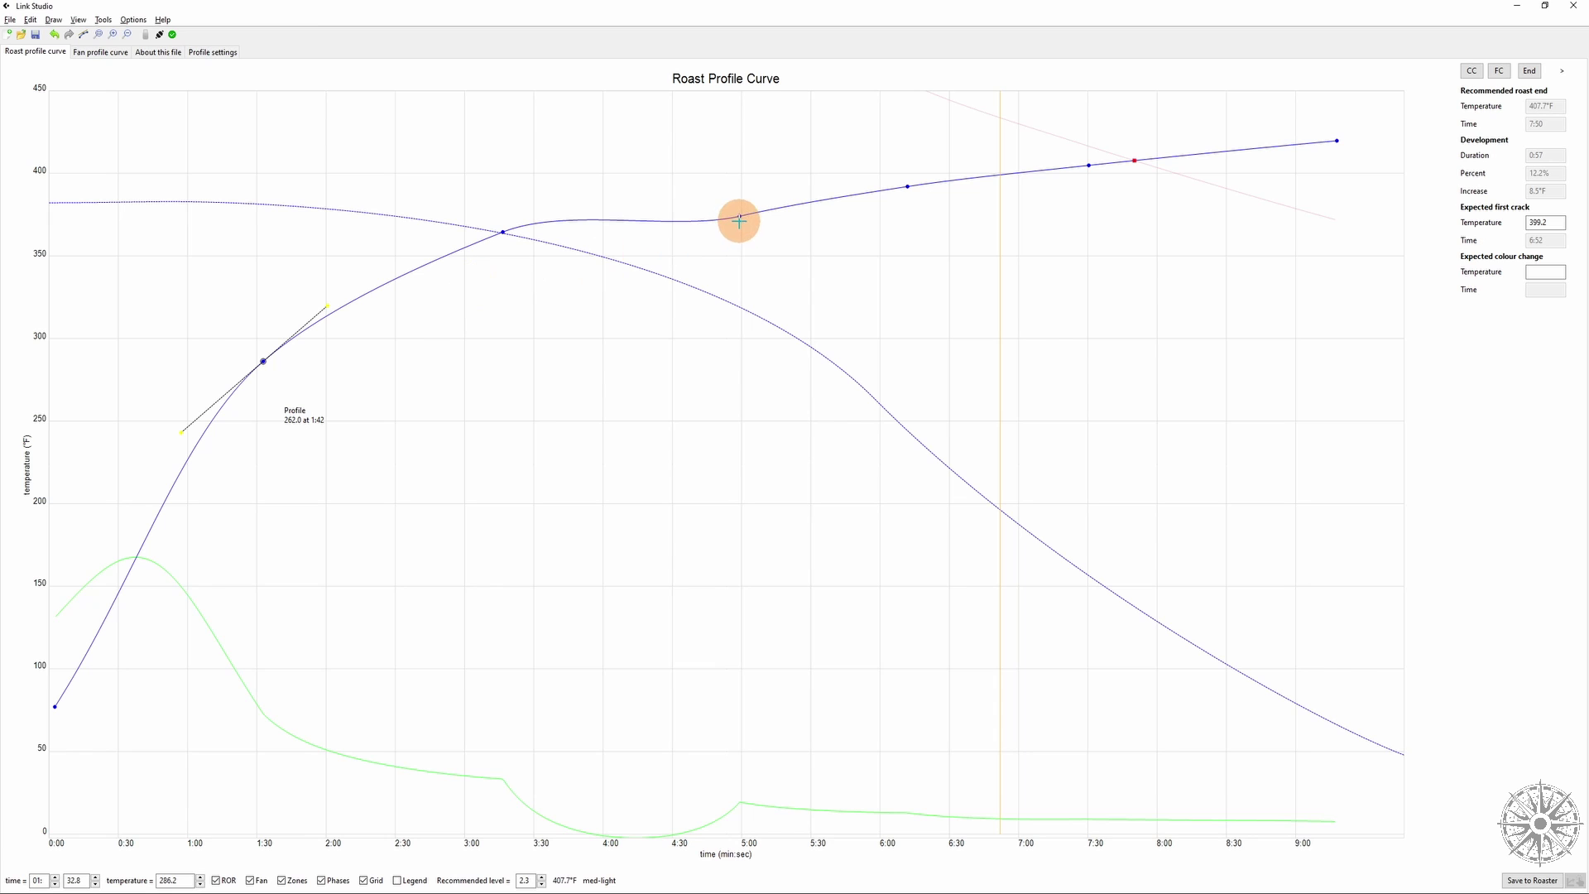
pyautogui.moveTo(739, 221); pyautogui.dragTo(738, 179)
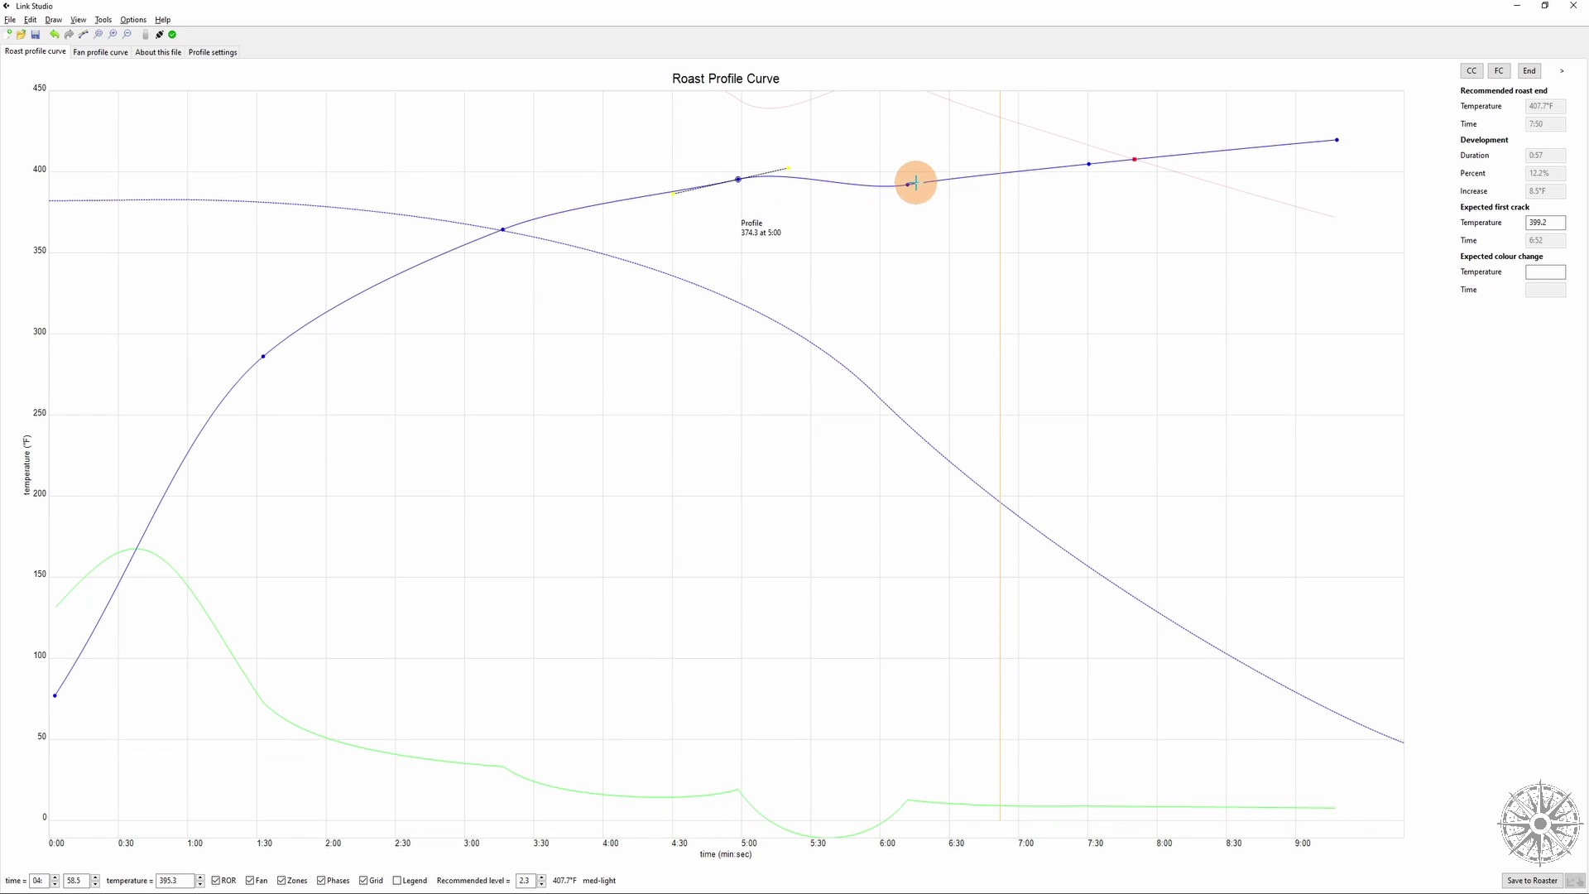
pyautogui.moveTo(911, 181)
pyautogui.mouseDown()
pyautogui.moveTo(908, 160)
pyautogui.moveTo(787, 177)
pyautogui.moveTo(917, 170)
pyautogui.moveTo(902, 166)
pyautogui.moveTo(923, 194)
pyautogui.moveTo(886, 163)
pyautogui.mouseUp()
pyautogui.moveTo(1139, 163); pyautogui.dragTo(1139, 156)
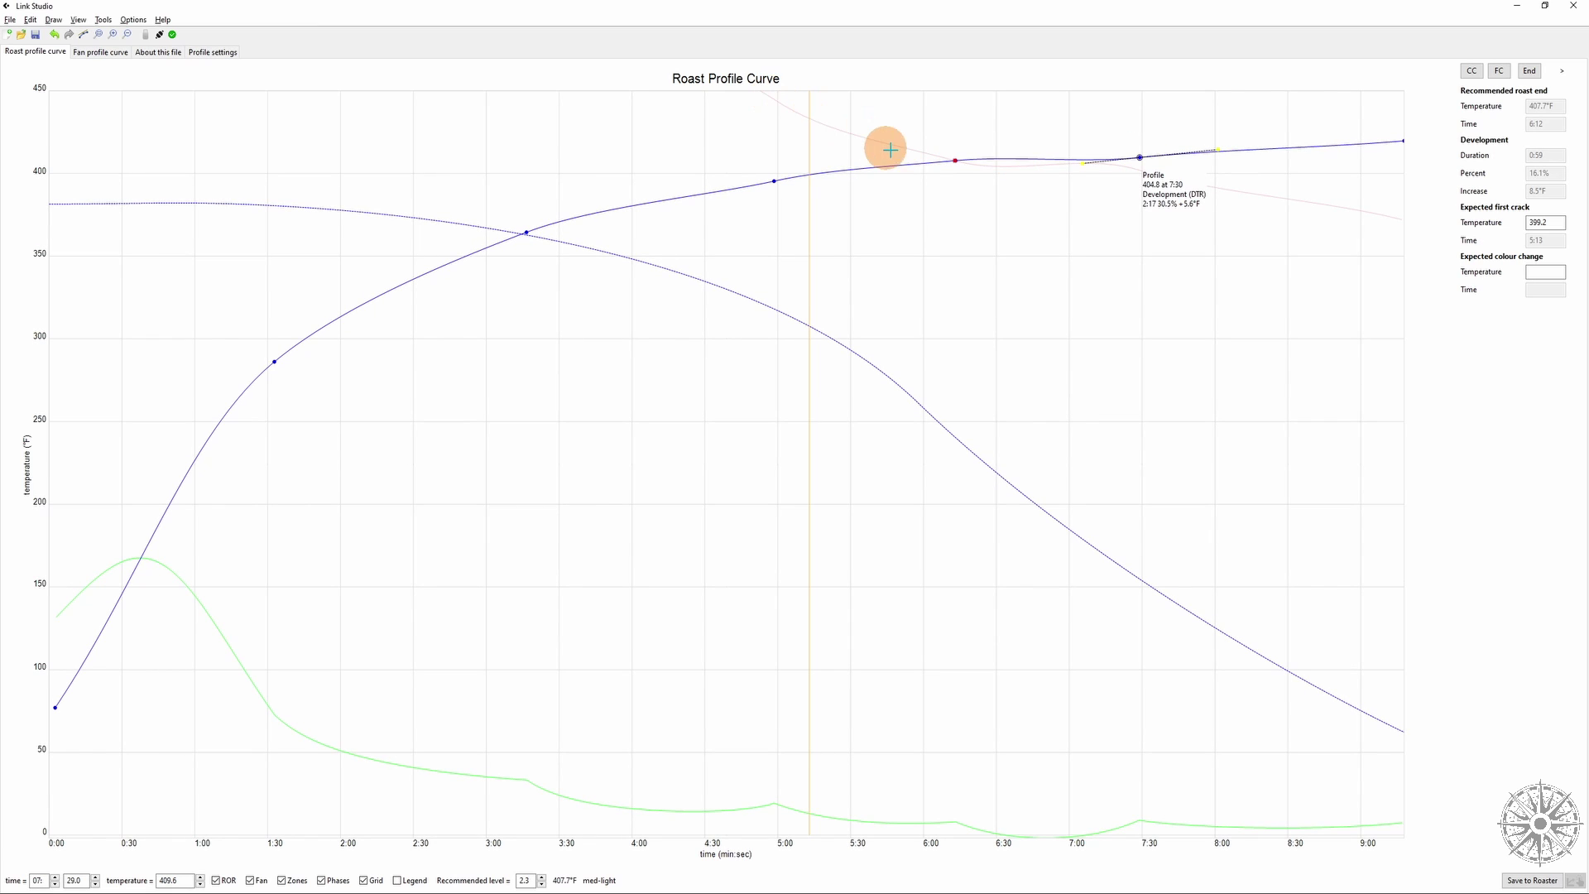
pyautogui.click(952, 164)
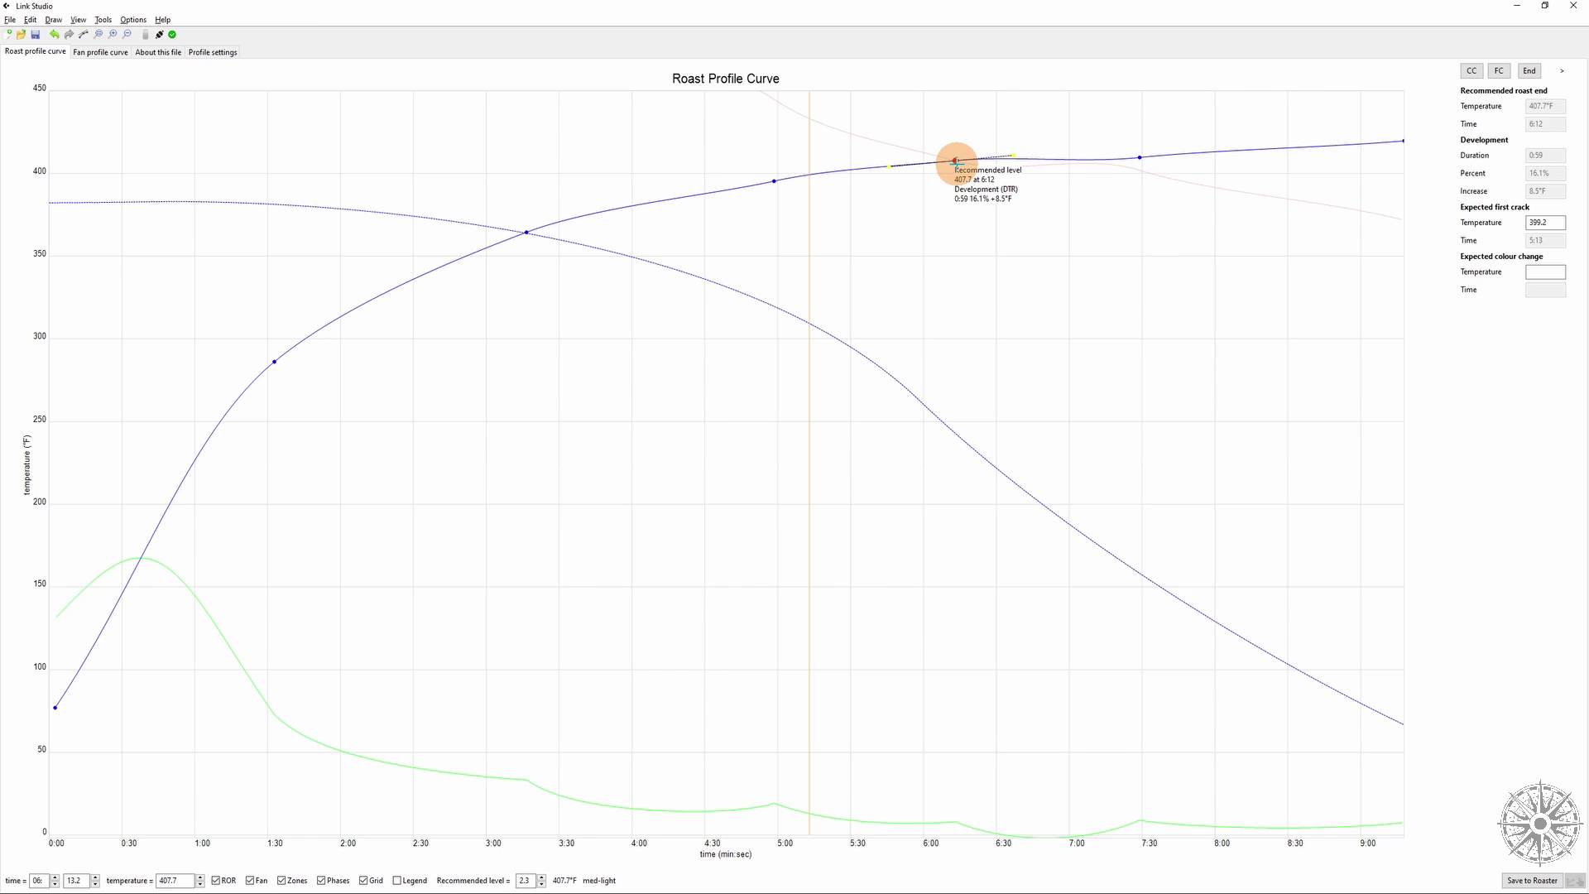
# Undo the curve edits back to the original roast curve.
pyautogui.click(29, 19)
pyautogui.click(43, 35)
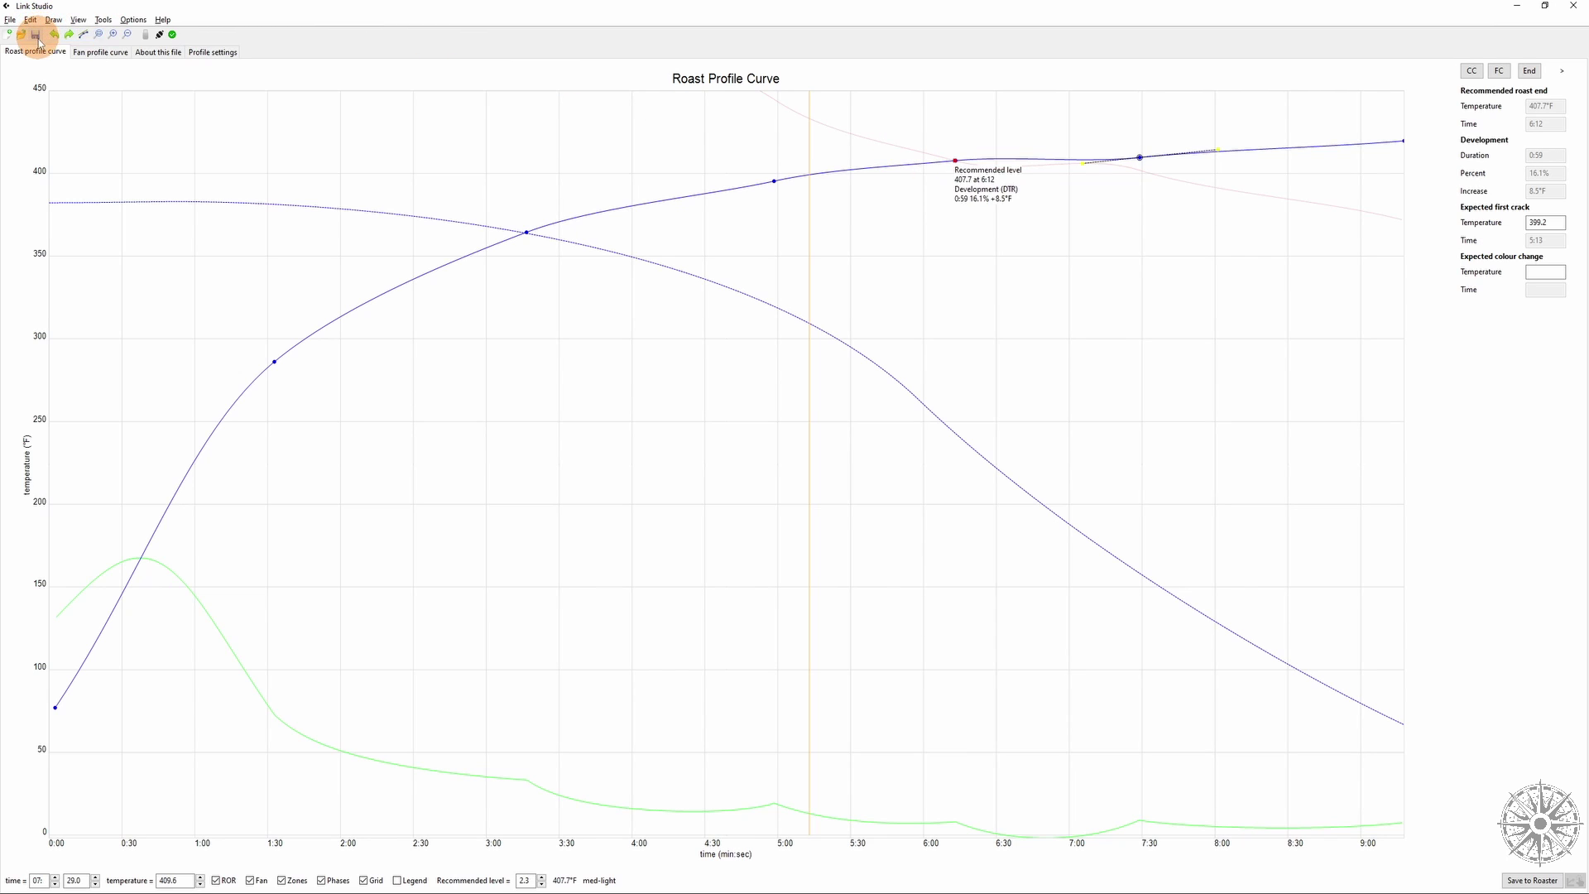
pyautogui.hotkey('ctrl', 'z')
pyautogui.hotkey('ctrl', 'z')
pyautogui.hotkey('ctrl', 'z')
pyautogui.hotkey('ctrl', 'z')
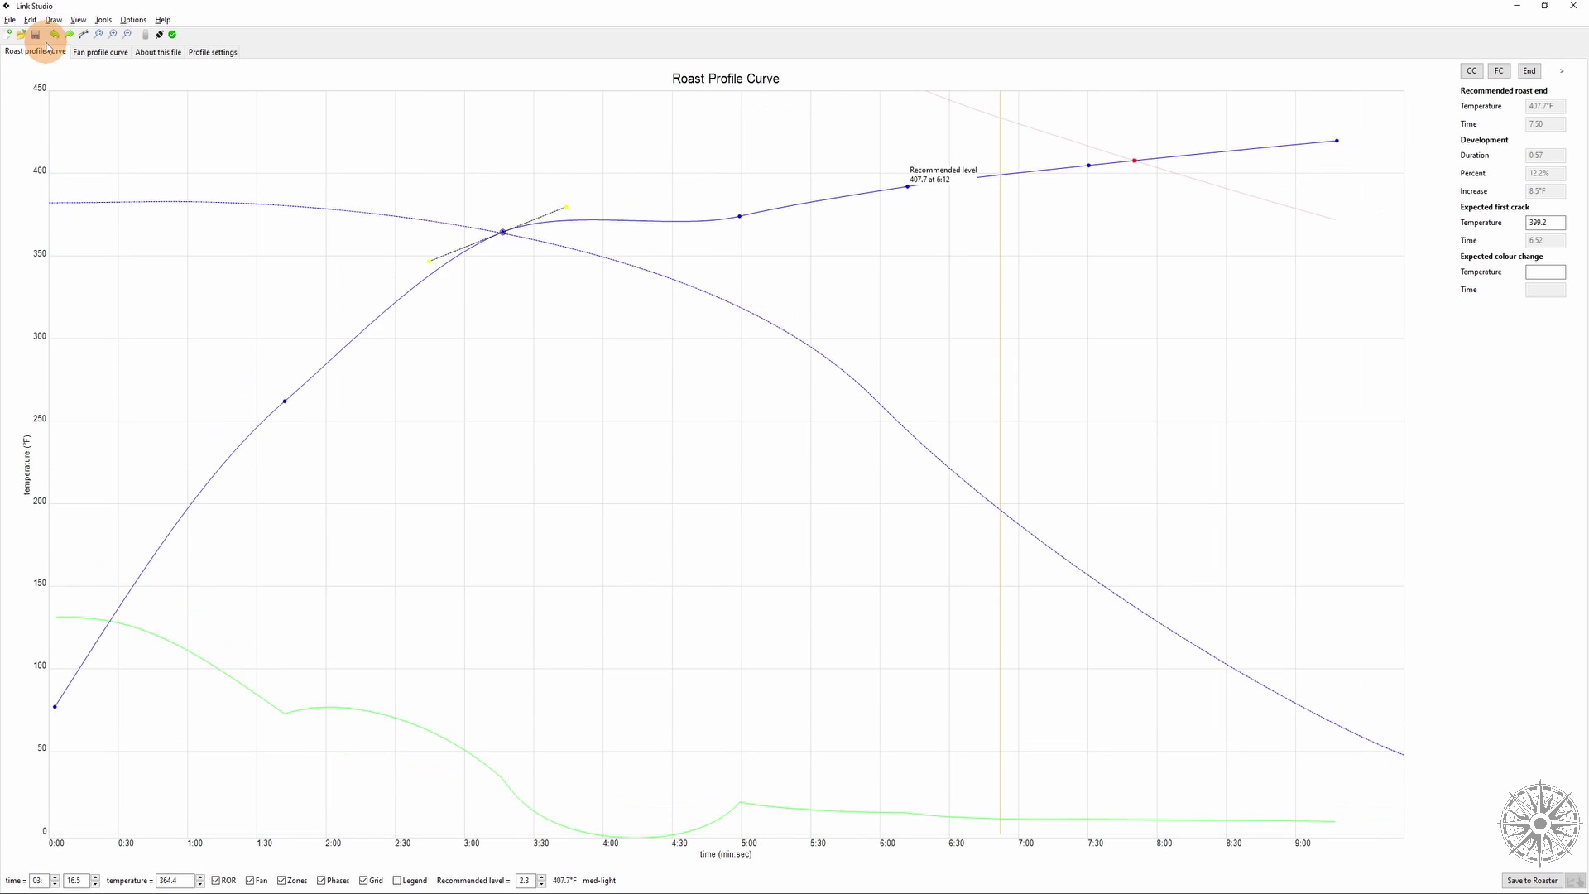
pyautogui.hotkey('ctrl', 'z')
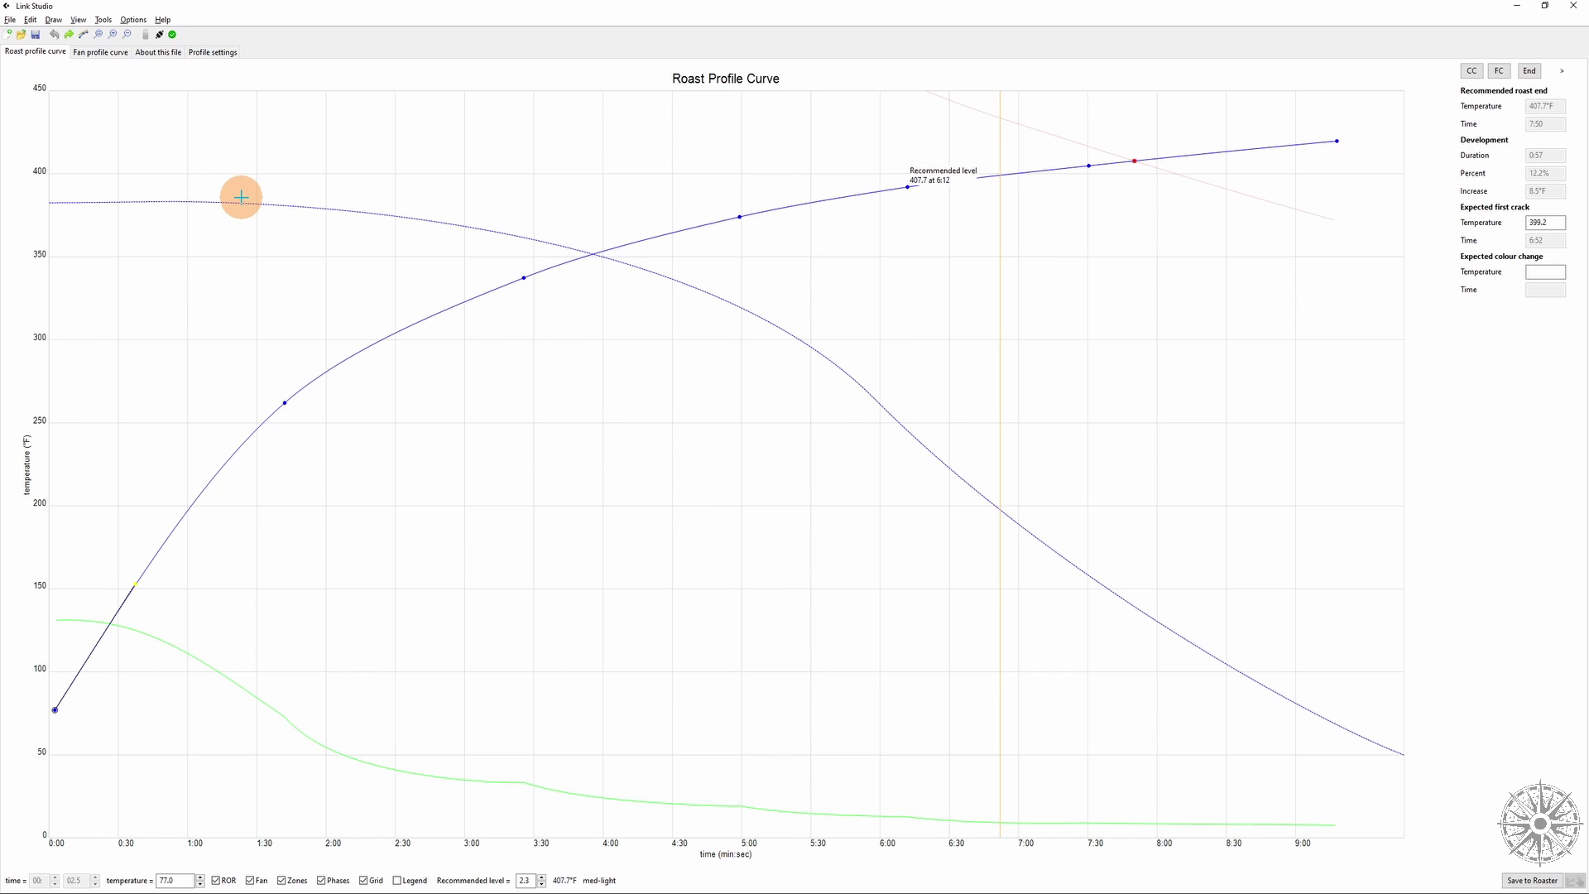
# Insert a new point near 0:50 and adjust its tangent to steepen the early rise.
pyautogui.click(54, 22)
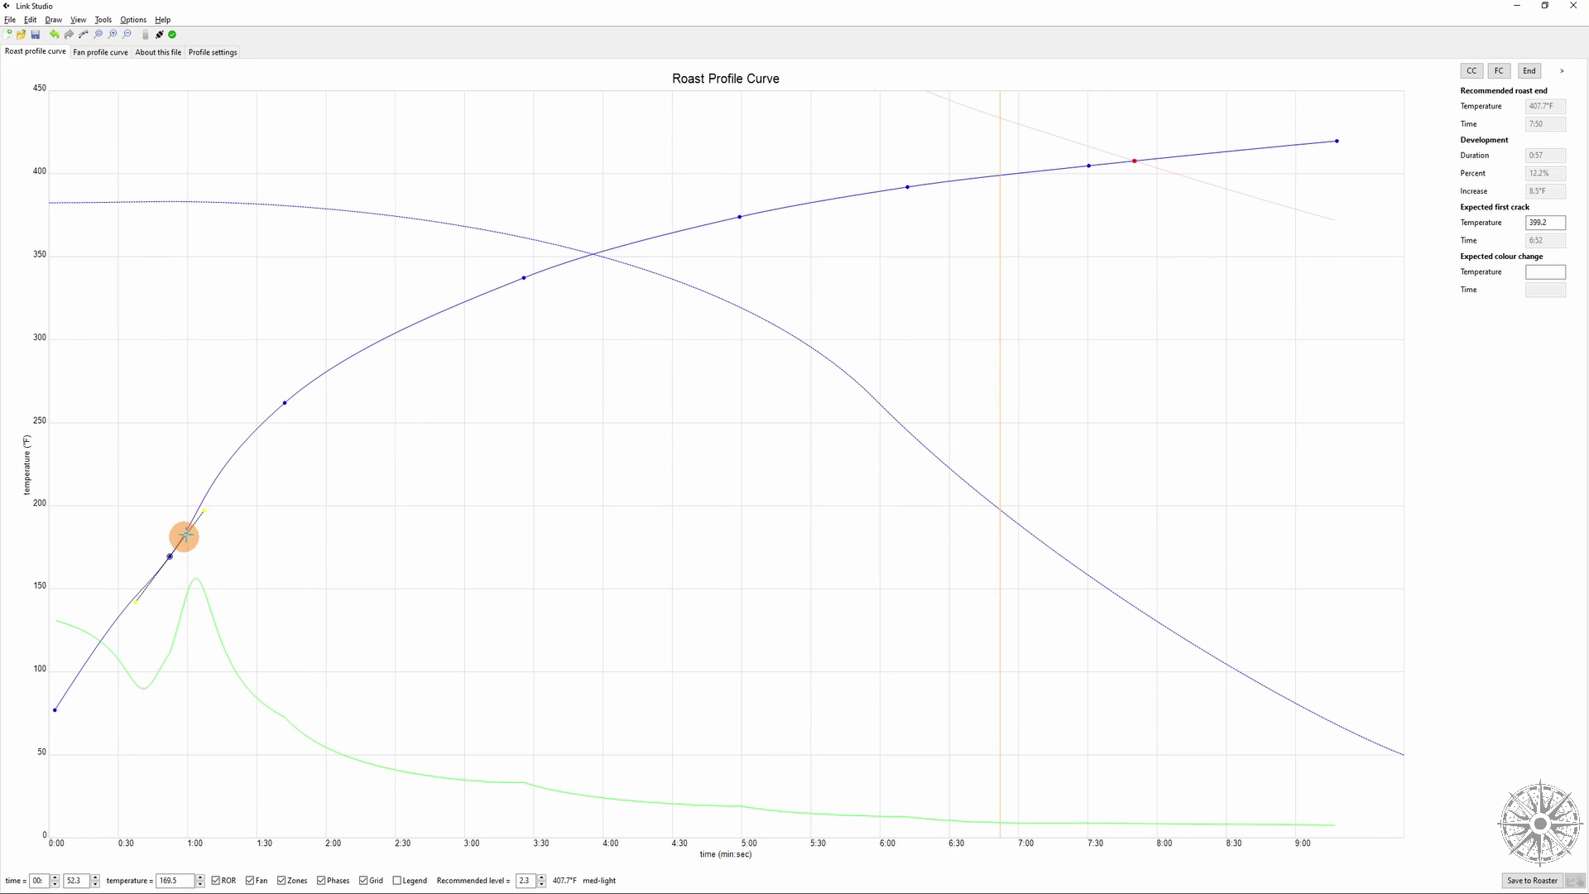
pyautogui.moveTo(185, 536)
pyautogui.mouseDown()
pyautogui.moveTo(326, 370)
pyautogui.moveTo(158, 532)
pyautogui.moveTo(188, 497)
pyautogui.moveTo(200, 508)
pyautogui.mouseUp()
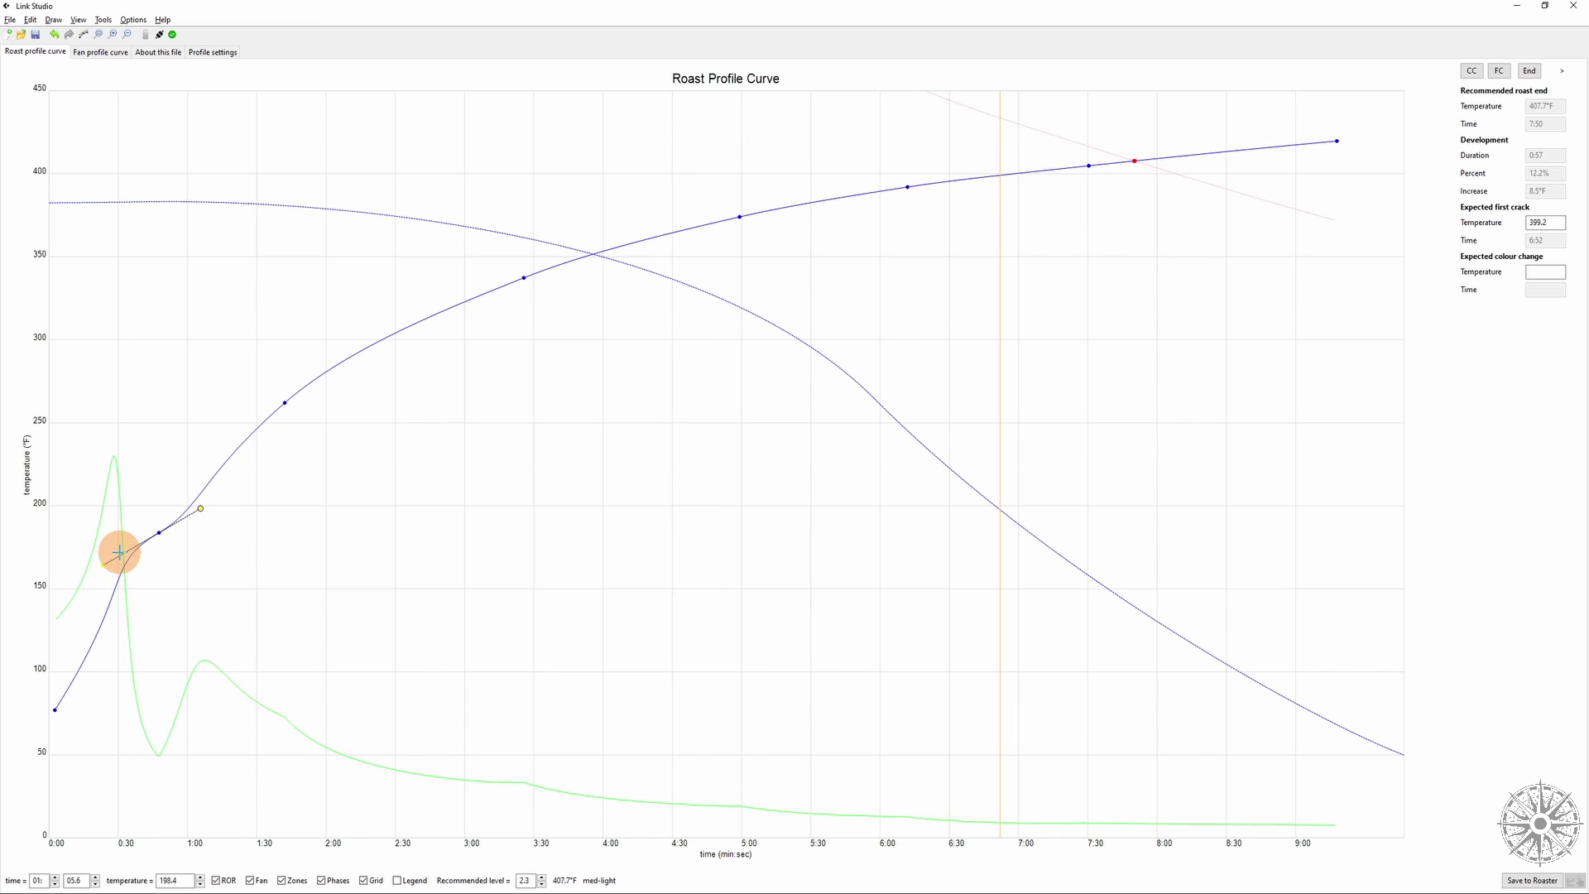
pyautogui.moveTo(109, 569); pyautogui.dragTo(123, 581)
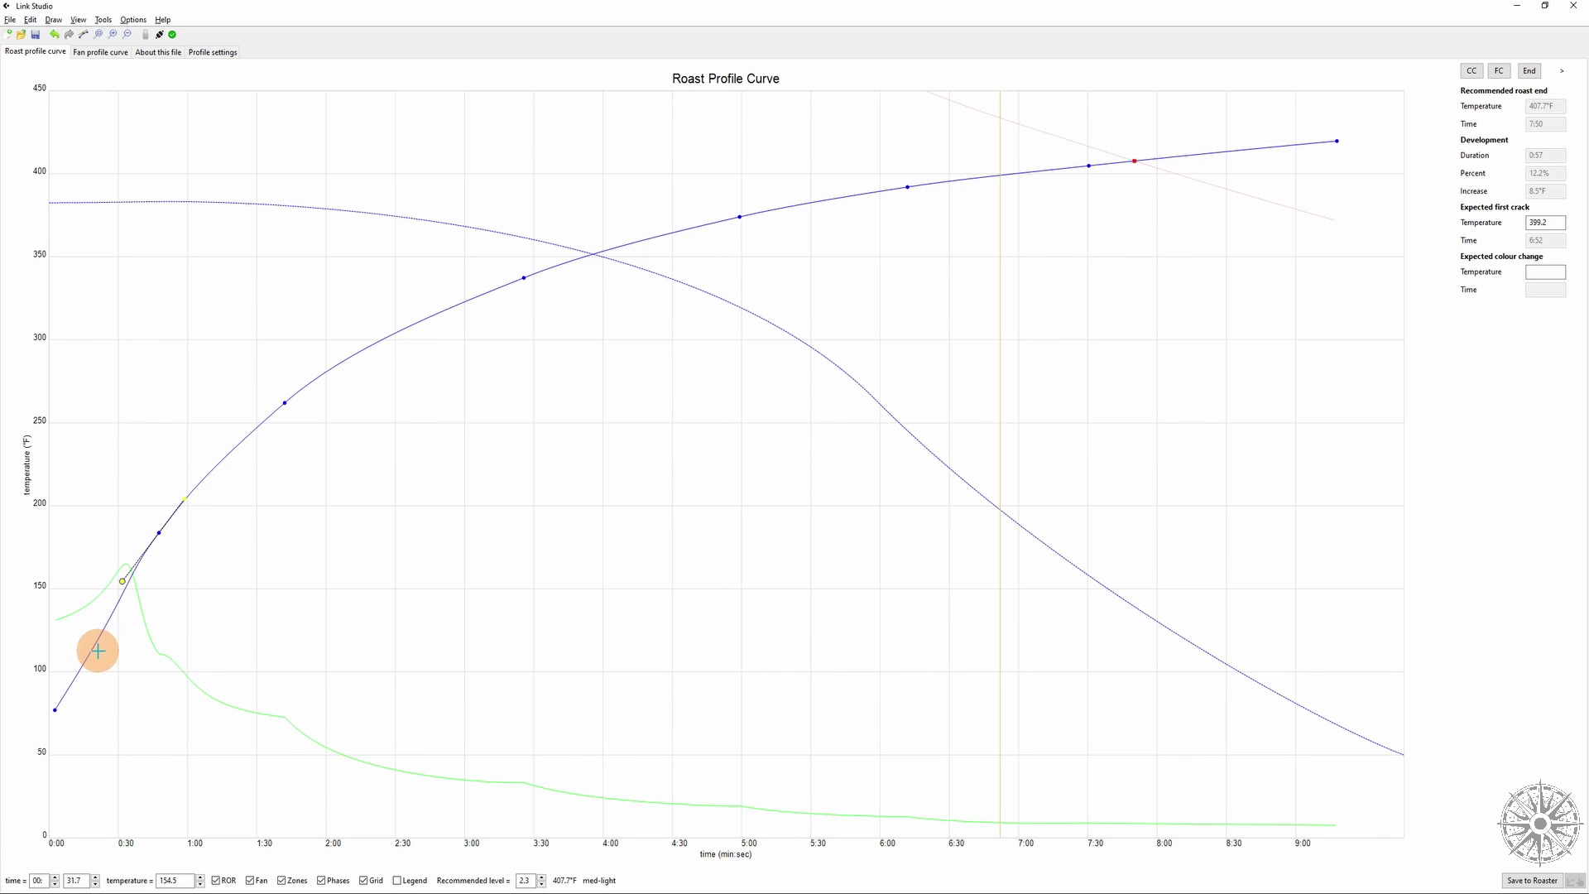
pyautogui.click(53, 20)
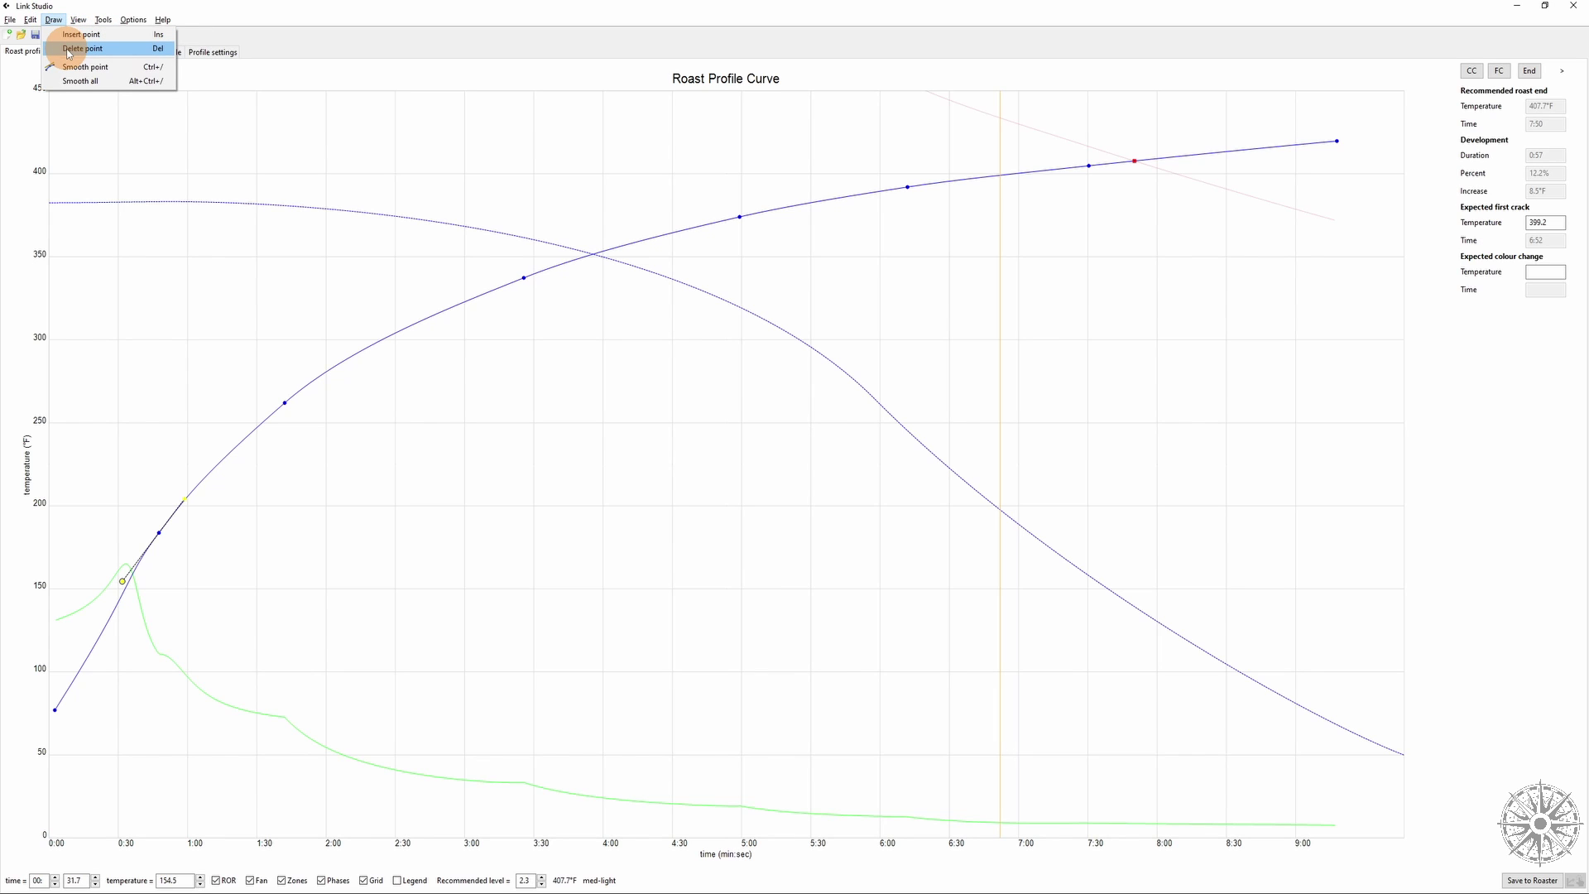
# Extend the 3:25 point's tangent and apply Smooth point there, then select the 4:59 point.
pyautogui.click(68, 49)
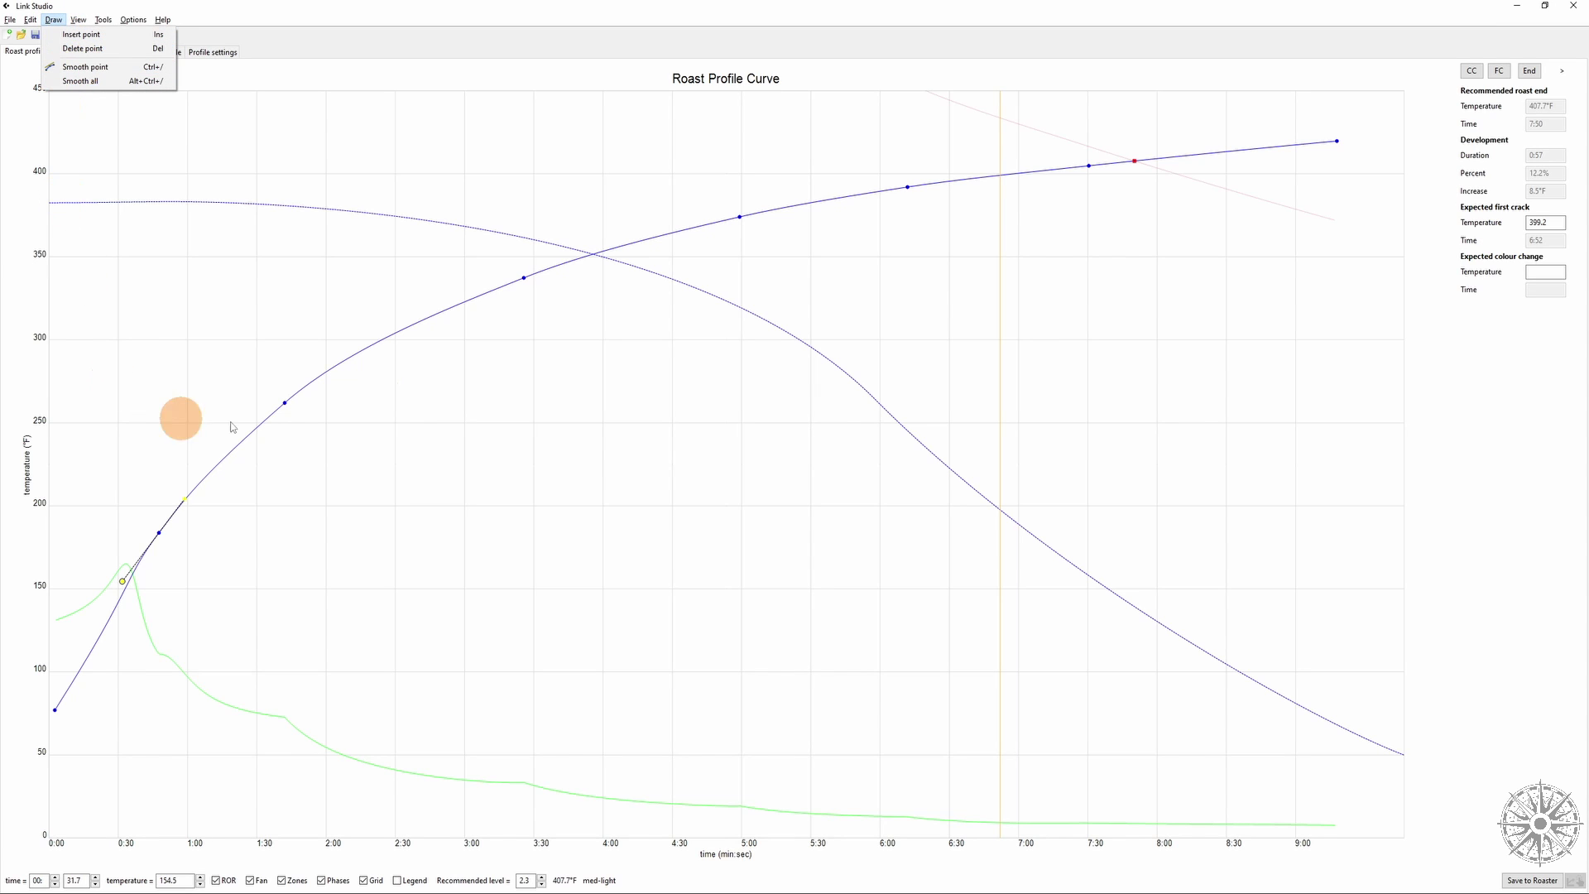
pyautogui.moveTo(525, 277)
pyautogui.mouseDown()
pyautogui.moveTo(583, 258)
pyautogui.moveTo(592, 270)
pyautogui.mouseUp()
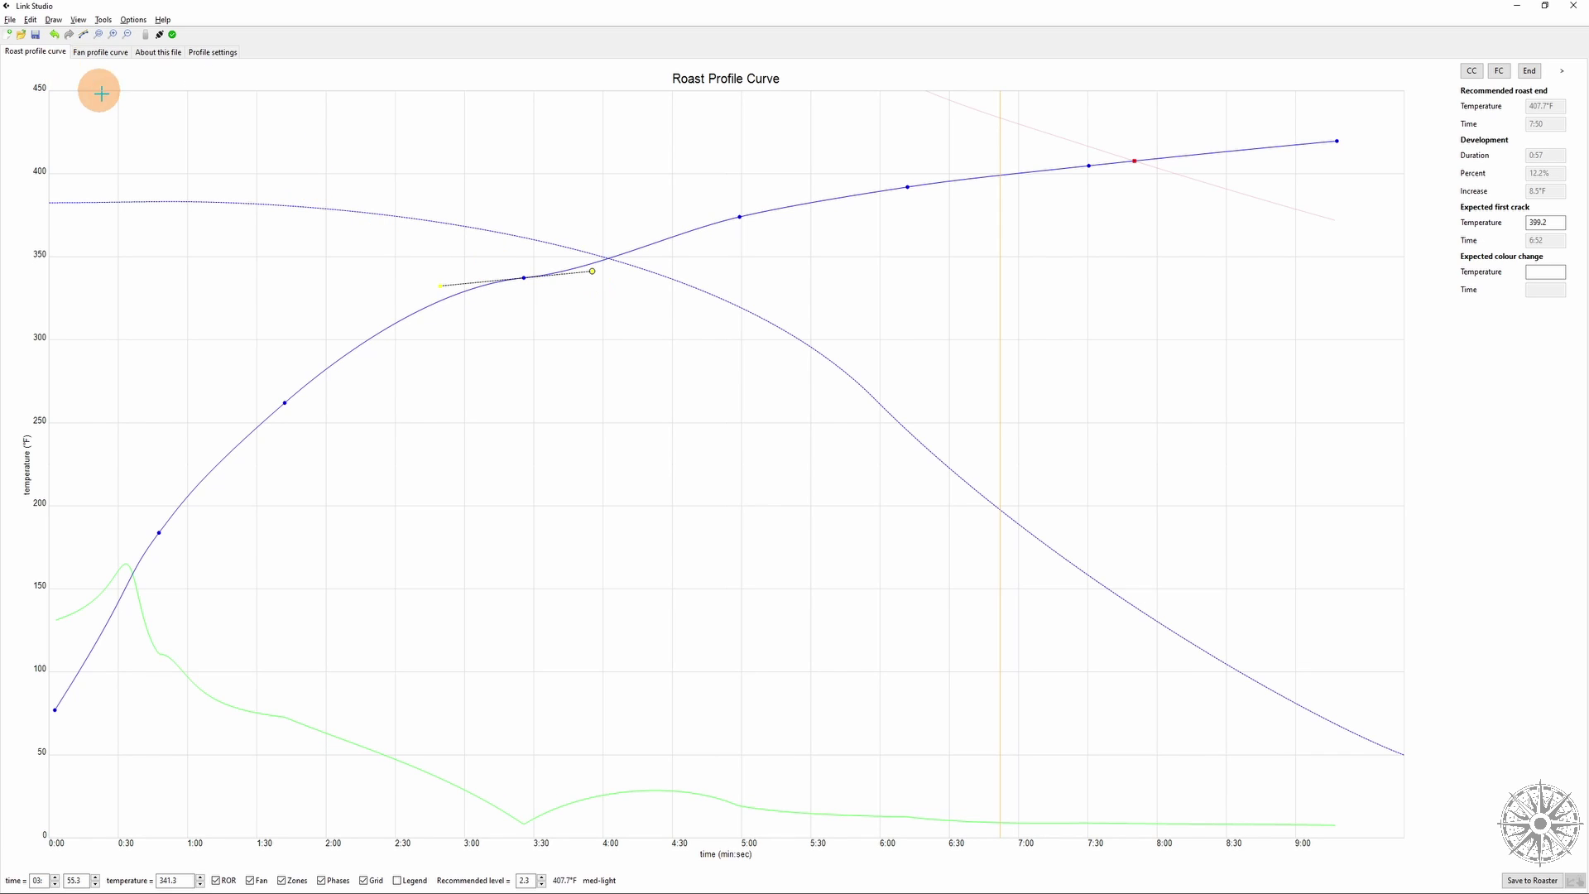
pyautogui.click(55, 20)
pyautogui.click(68, 68)
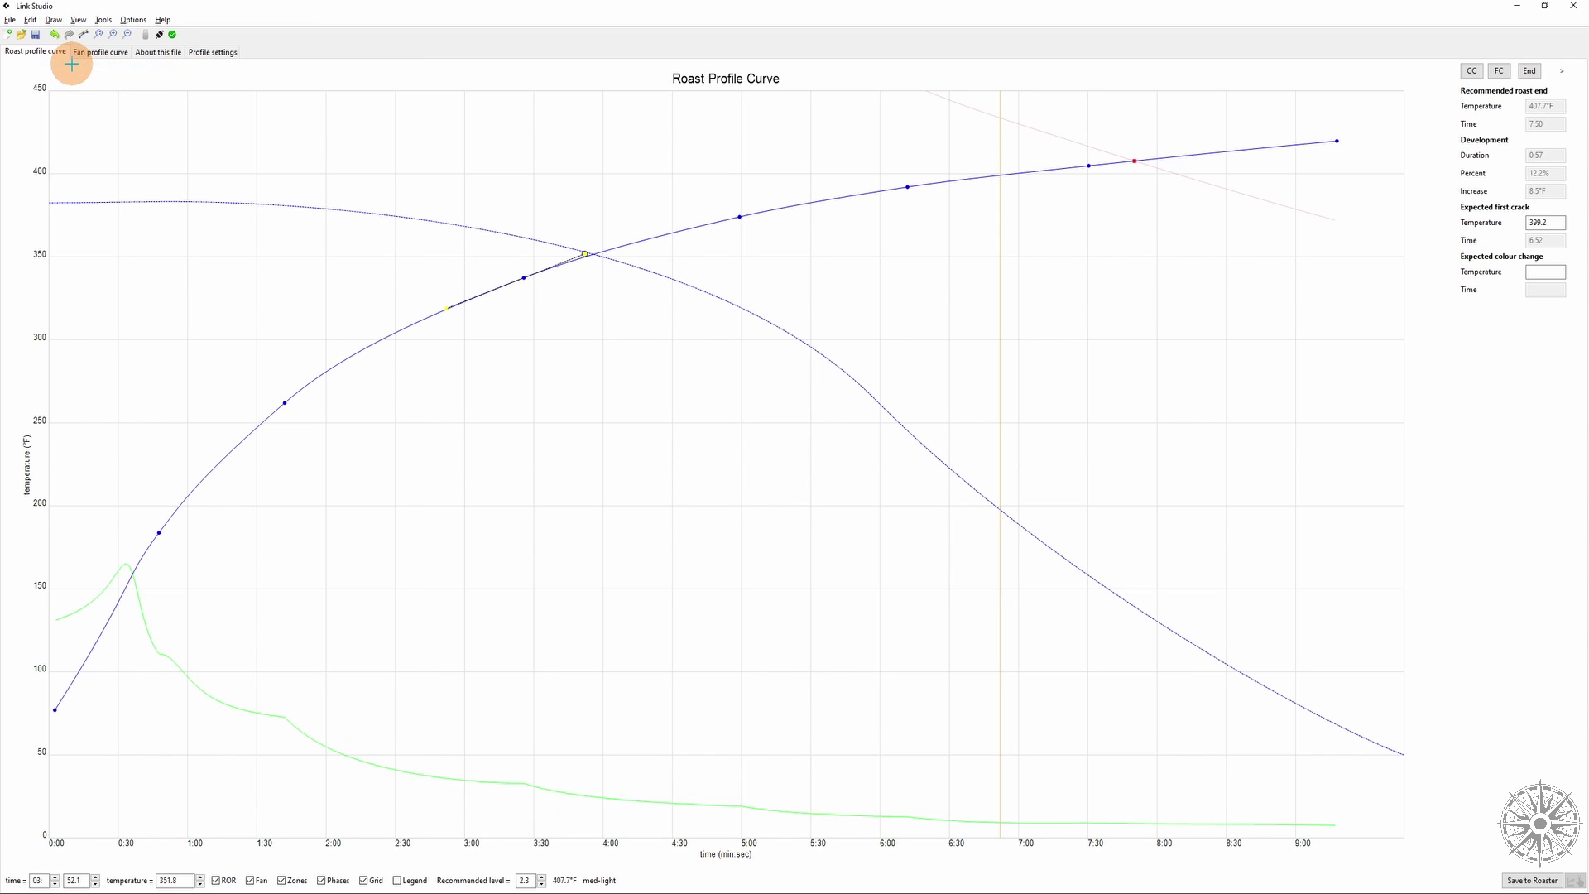
pyautogui.click(411, 309)
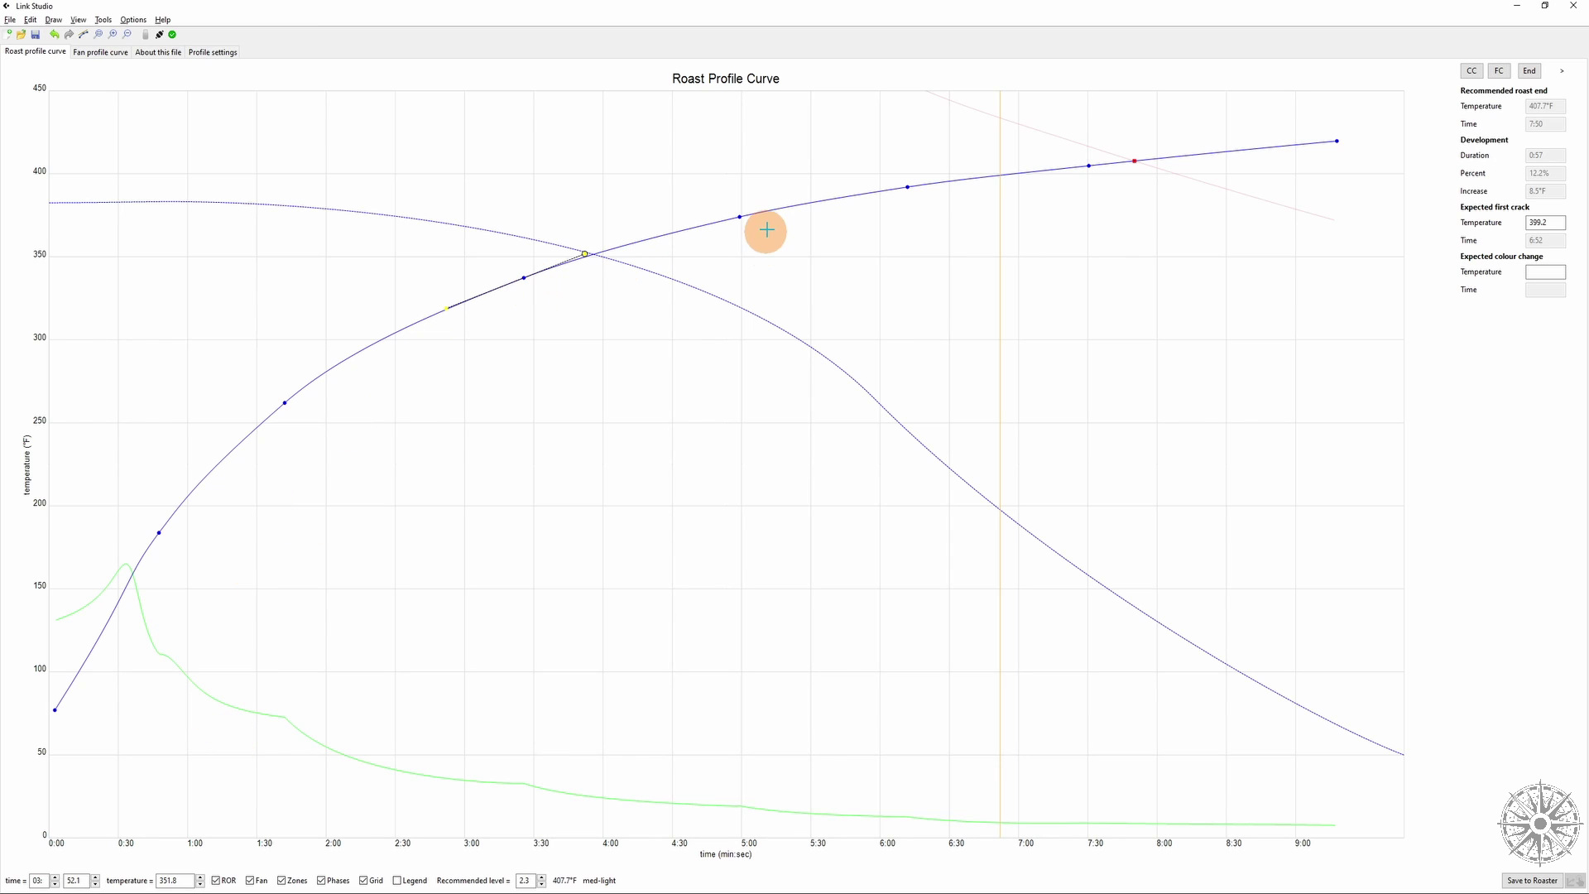
pyautogui.click(738, 217)
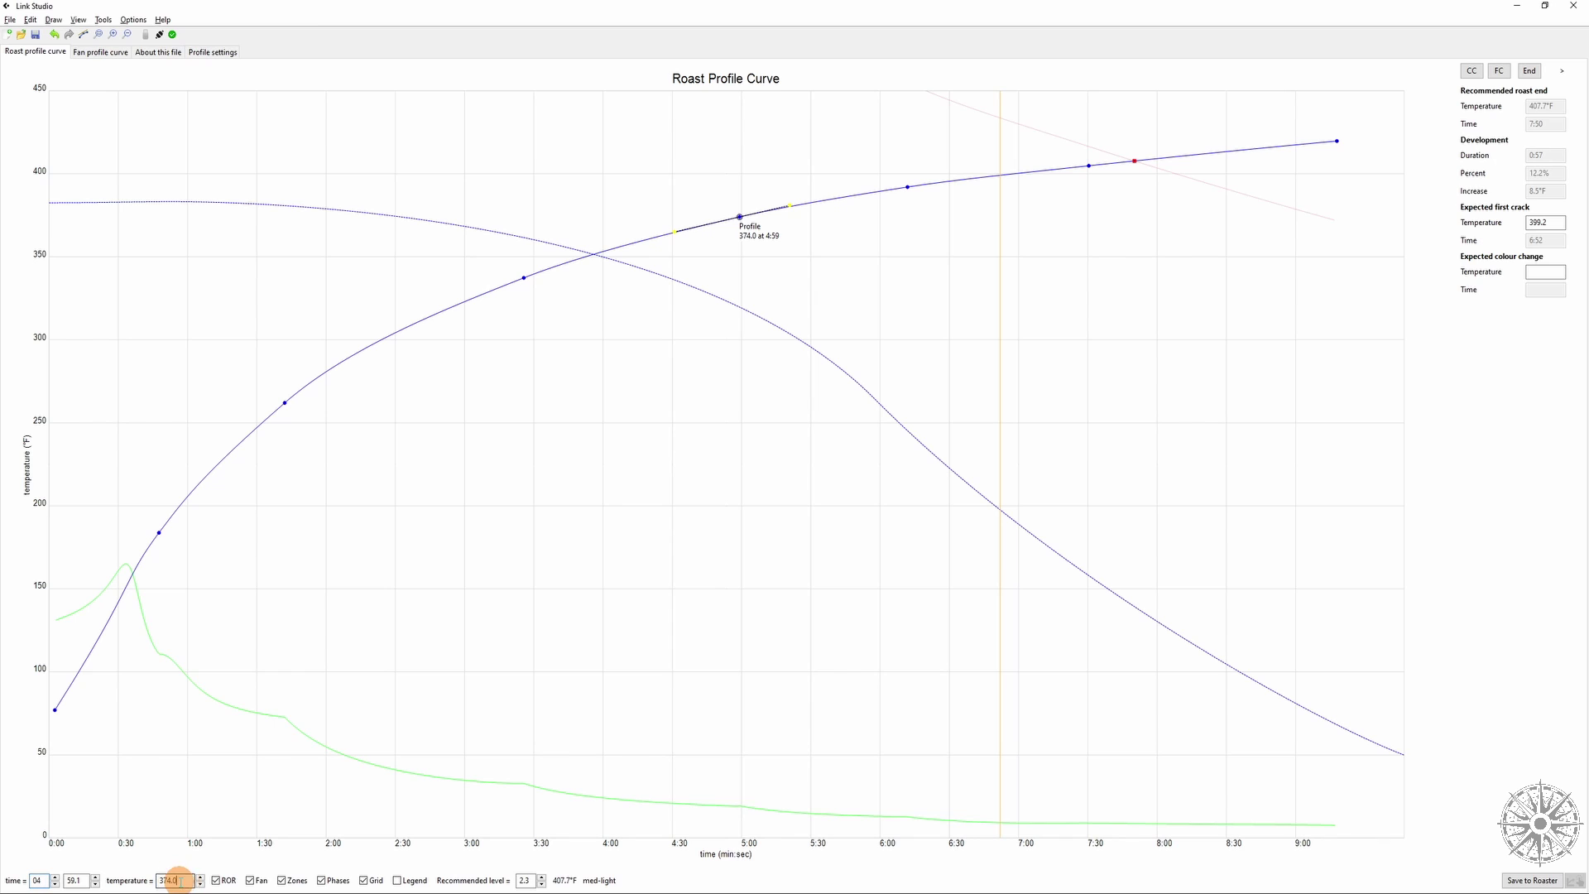
# Drop the curve's 0:00 starting point to about 72°F, steepening the early rate of rise.
pyautogui.click(39, 879)
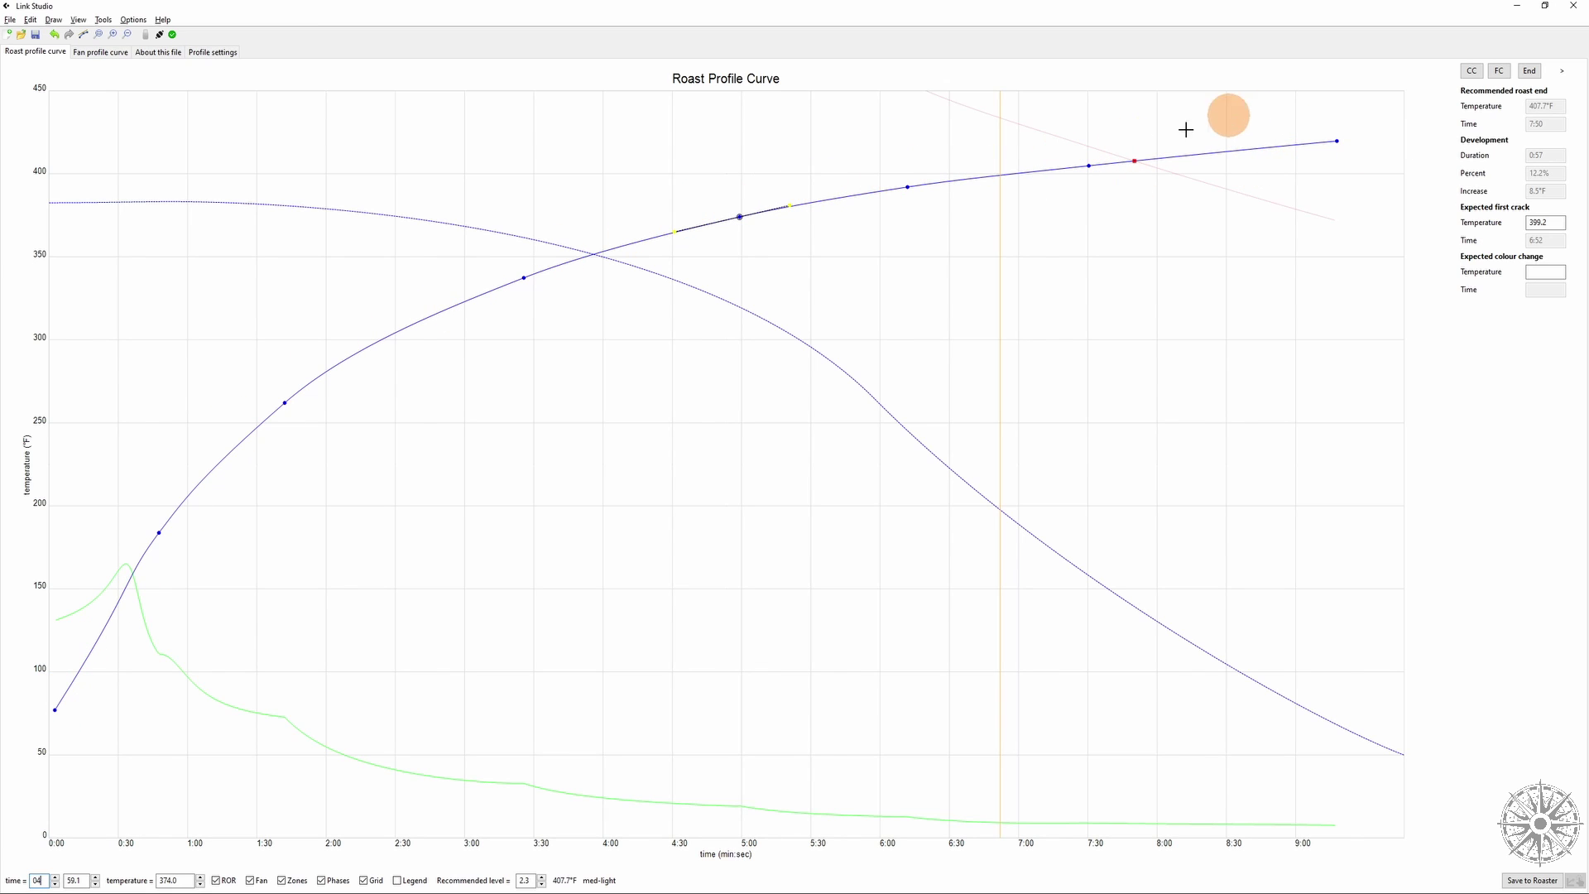
pyautogui.click(524, 281)
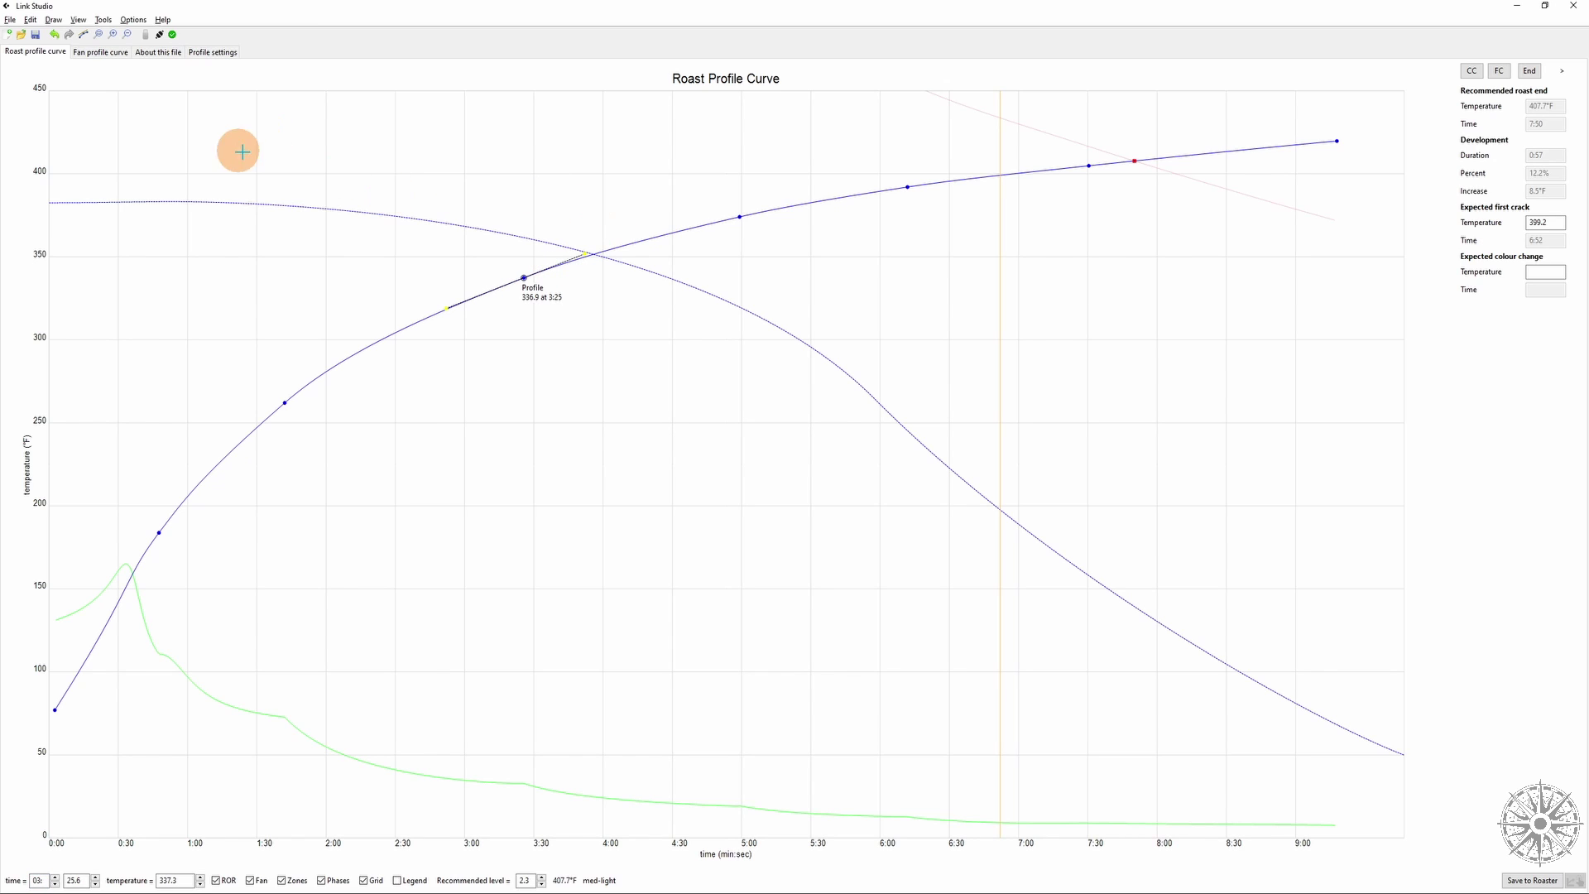
pyautogui.click(53, 19)
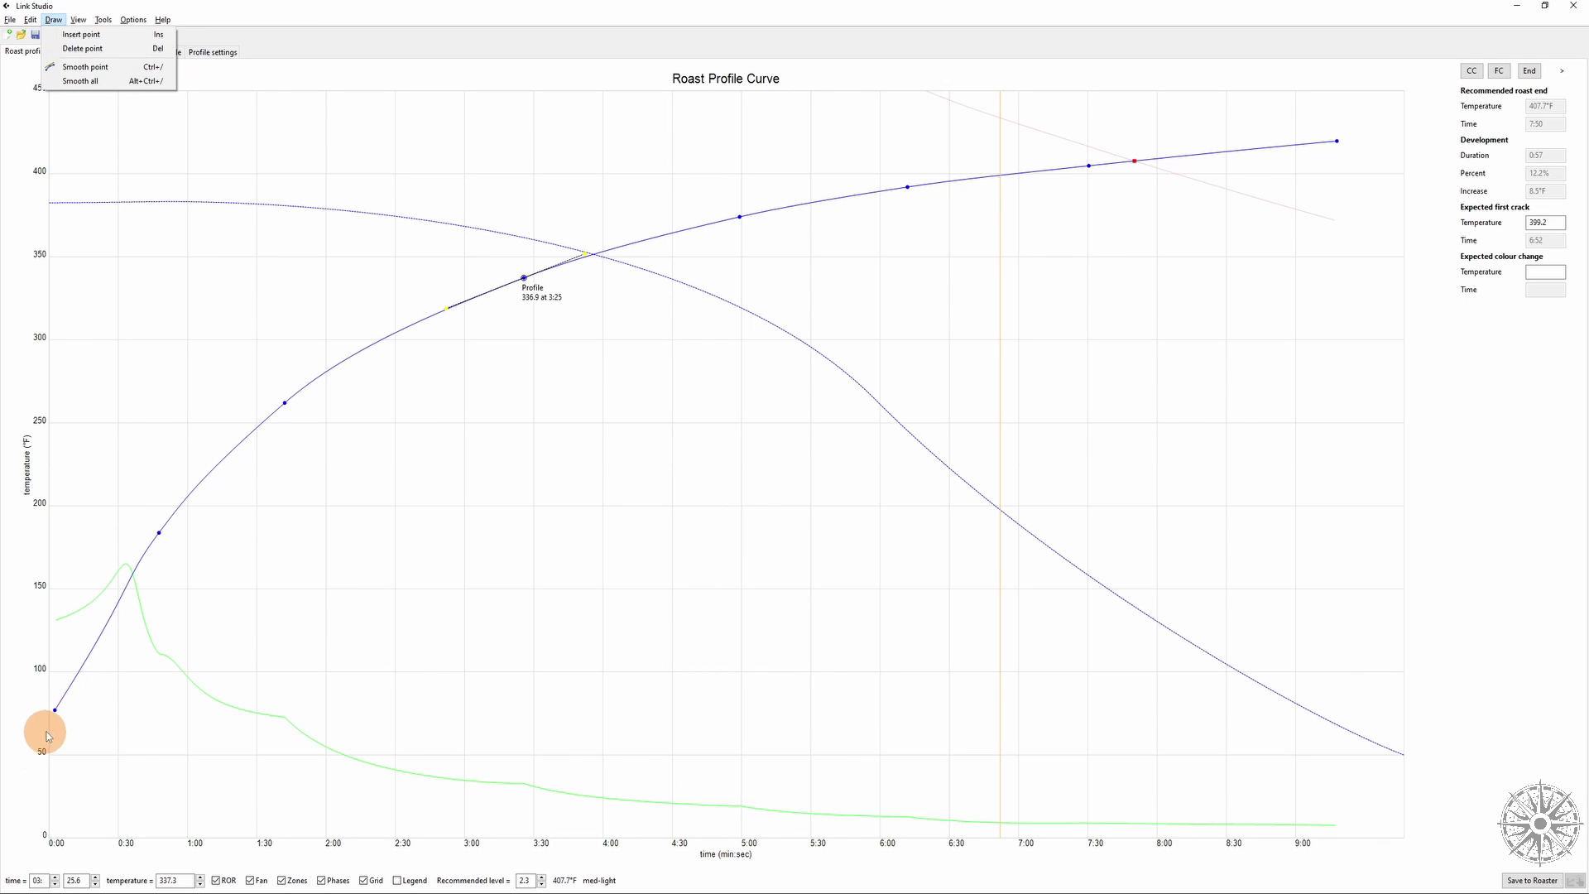
pyautogui.moveTo(57, 712)
pyautogui.mouseDown()
pyautogui.moveTo(47, 755)
pyautogui.moveTo(47, 718)
pyautogui.mouseUp()
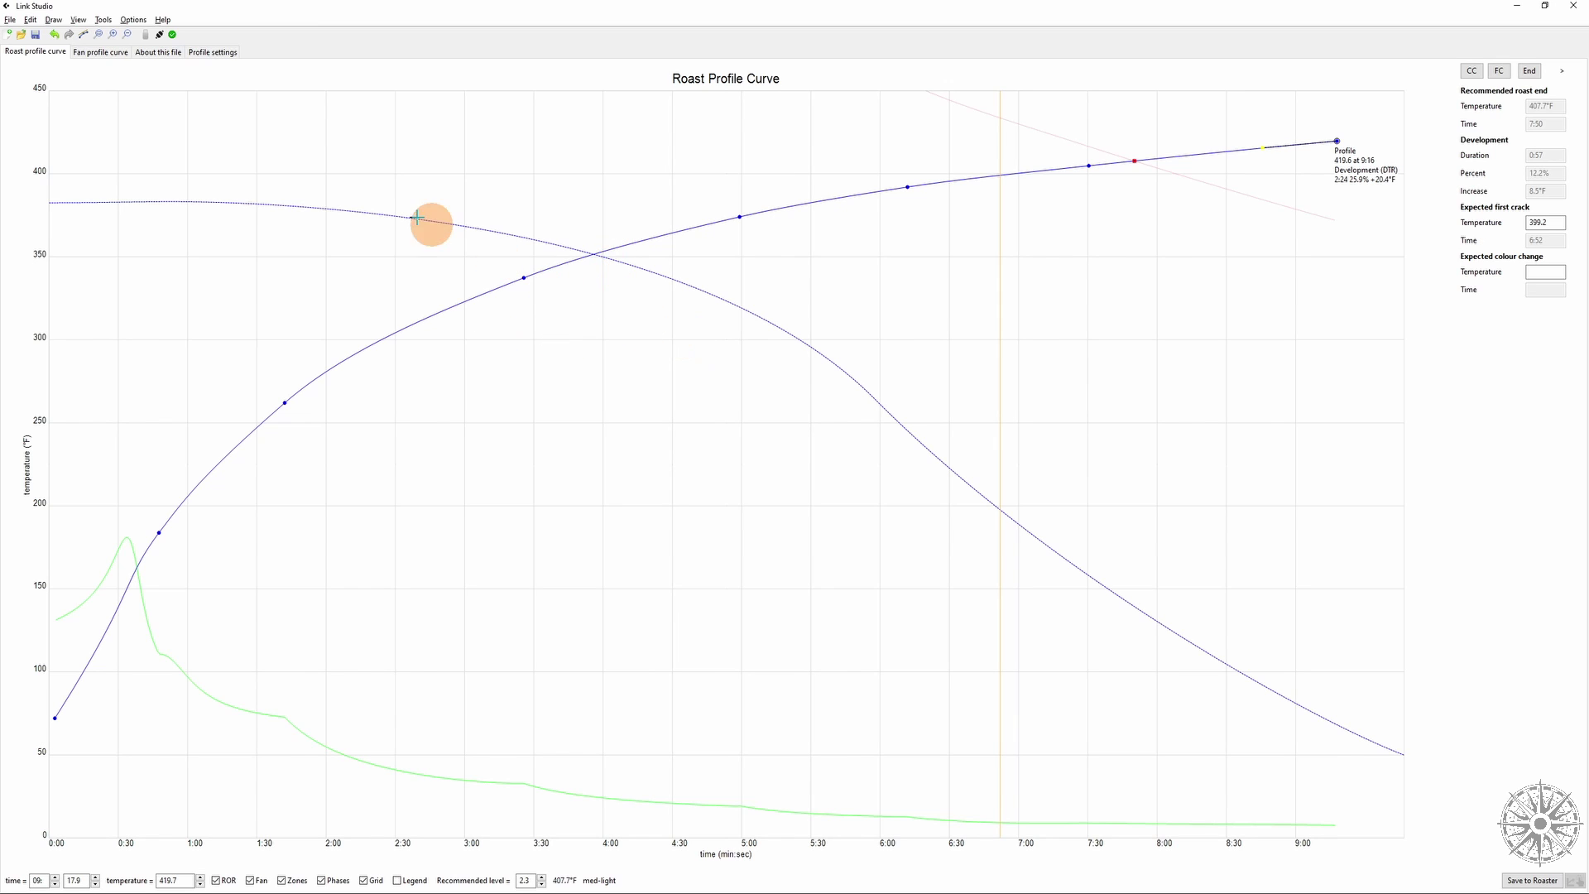
# Switch to the Fan Profile Curve, showing fan speed easing from about 1470 to 1320.
pyautogui.click(101, 55)
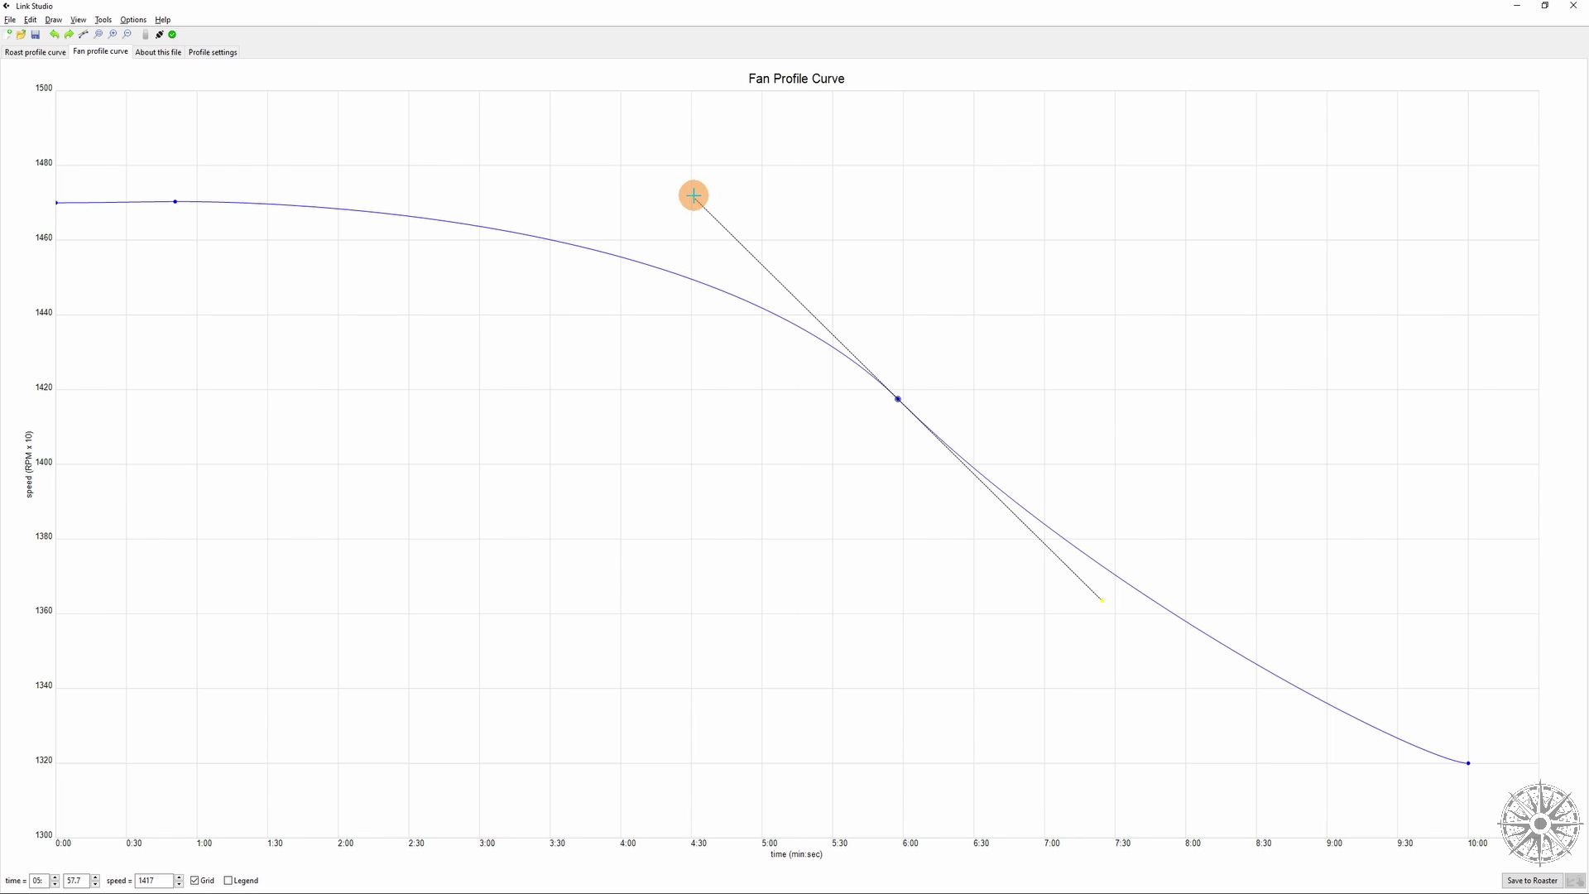
# Flatten the fan curve before 6:00, smooth its middle point, and move it to 5:53 at 1417.
pyautogui.moveTo(687, 214); pyautogui.dragTo(686, 312)
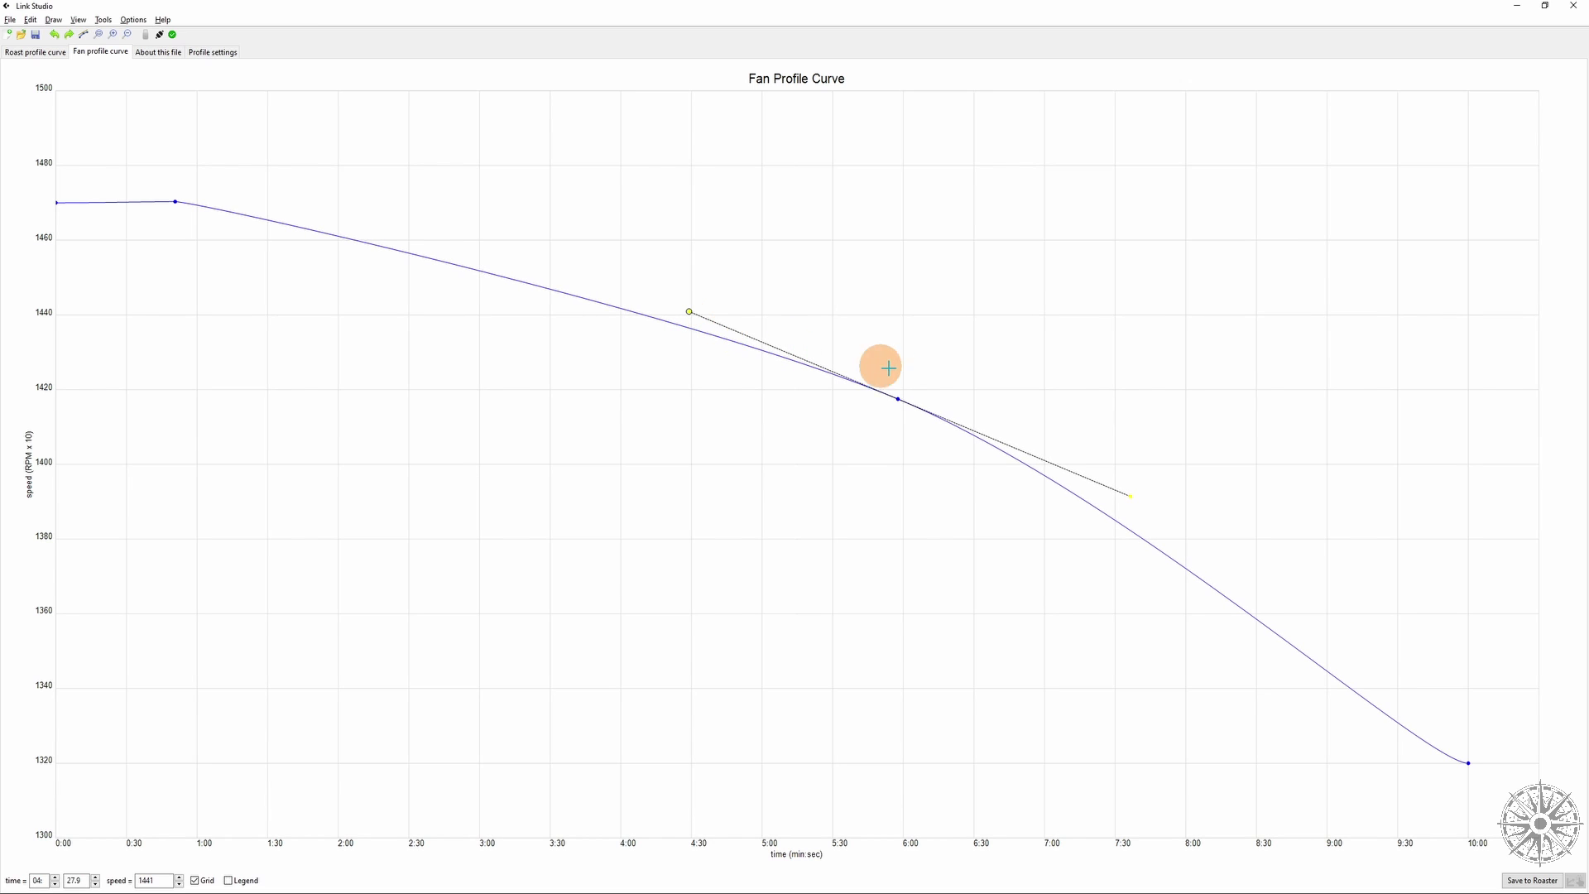
pyautogui.moveTo(900, 402); pyautogui.dragTo(867, 432)
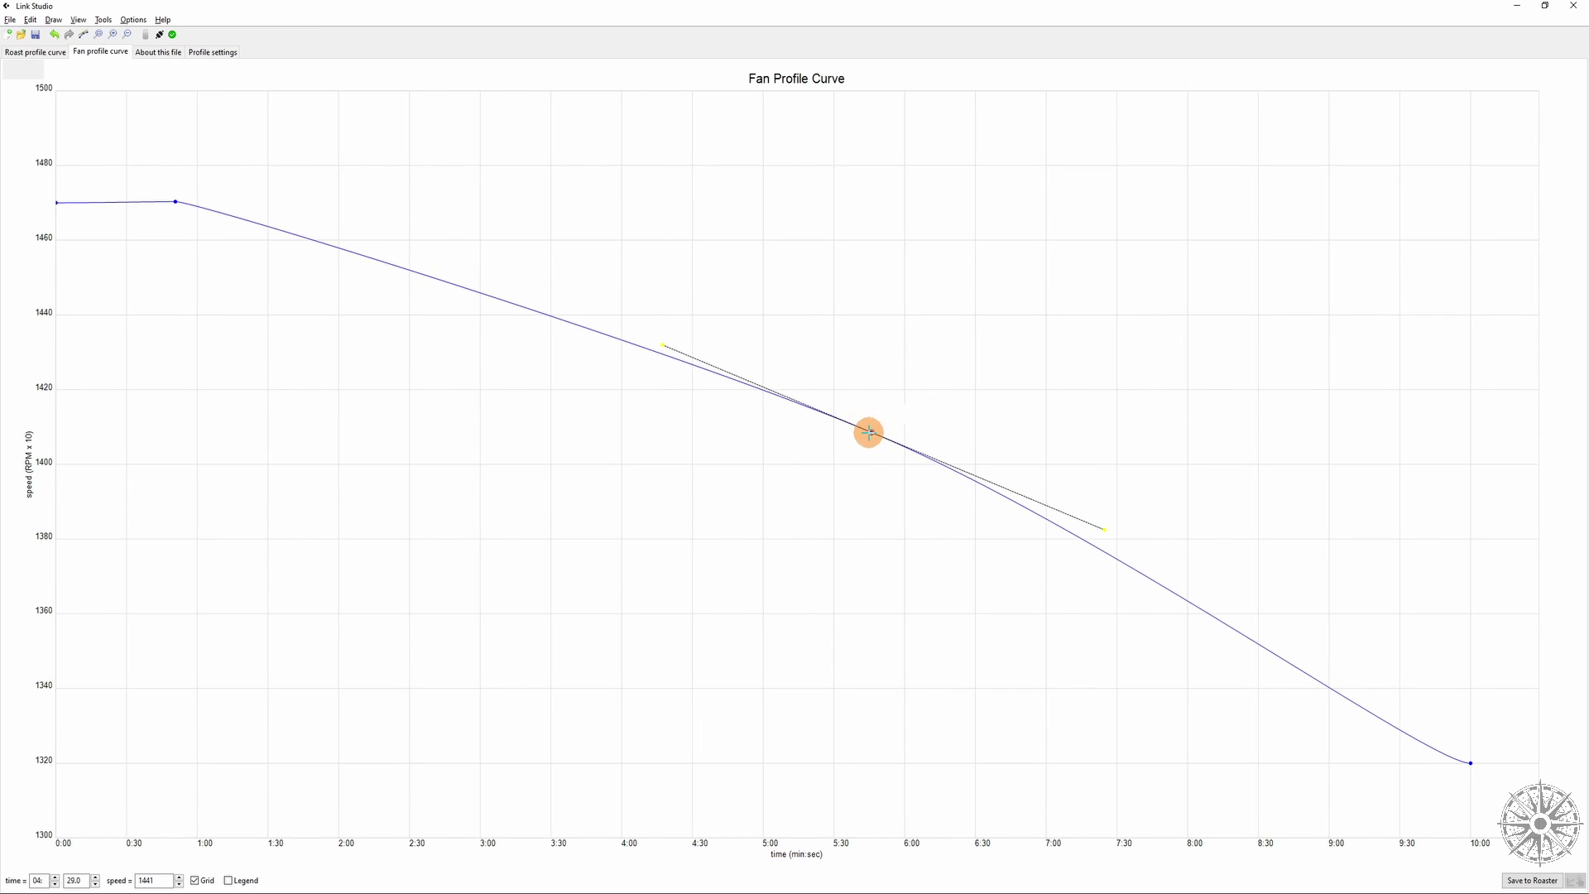
pyautogui.click(63, 22)
pyautogui.moveTo(30, 19)
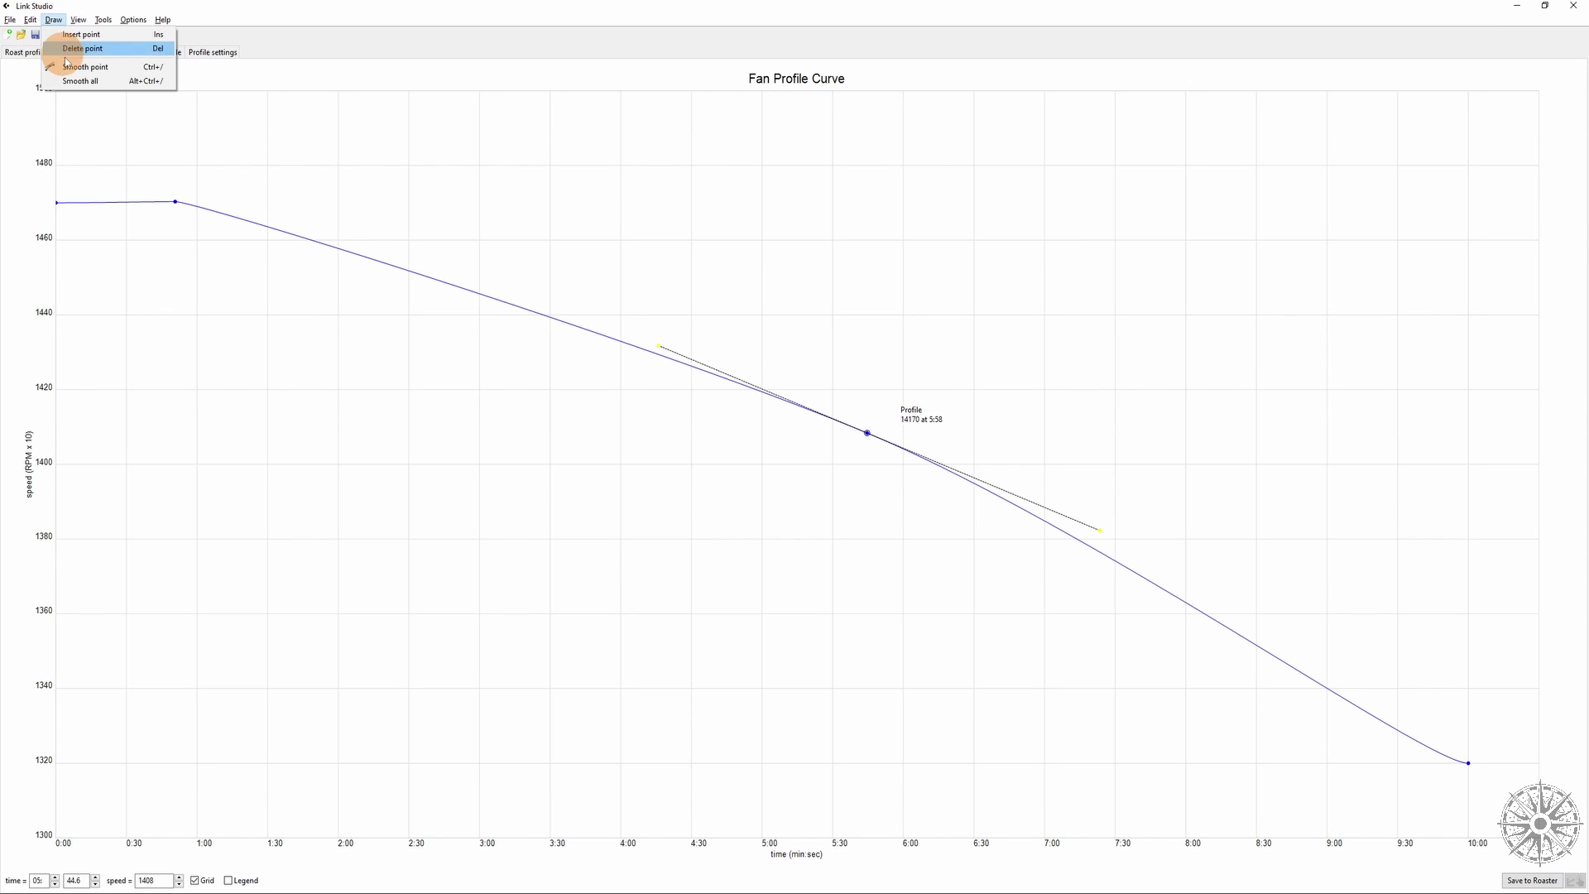
pyautogui.click(73, 61)
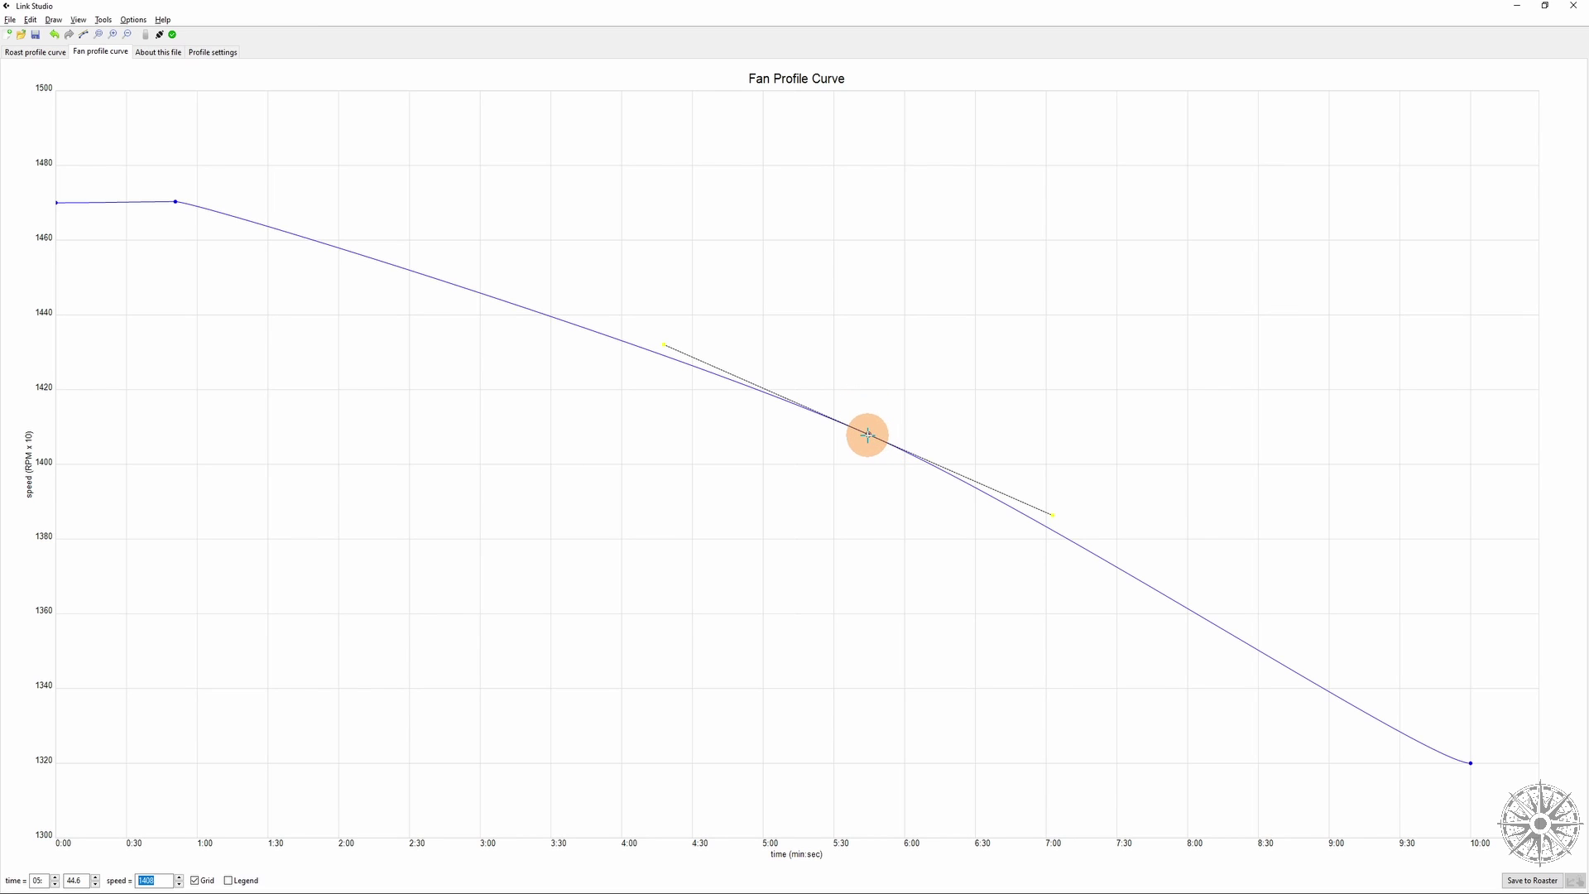
pyautogui.moveTo(868, 435); pyautogui.dragTo(887, 400)
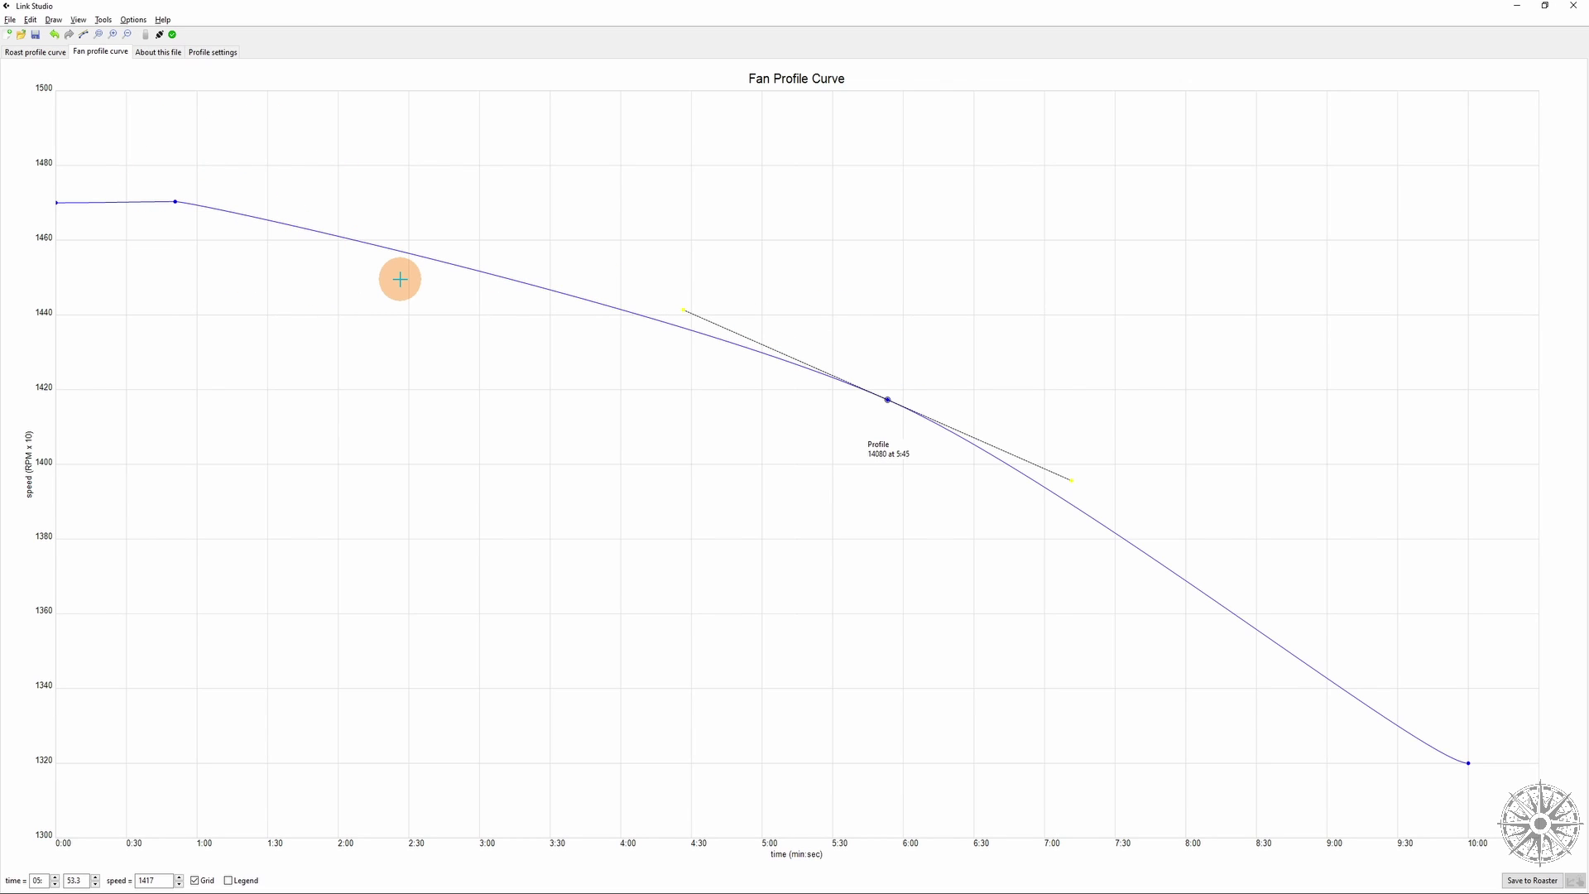
pyautogui.click(152, 61)
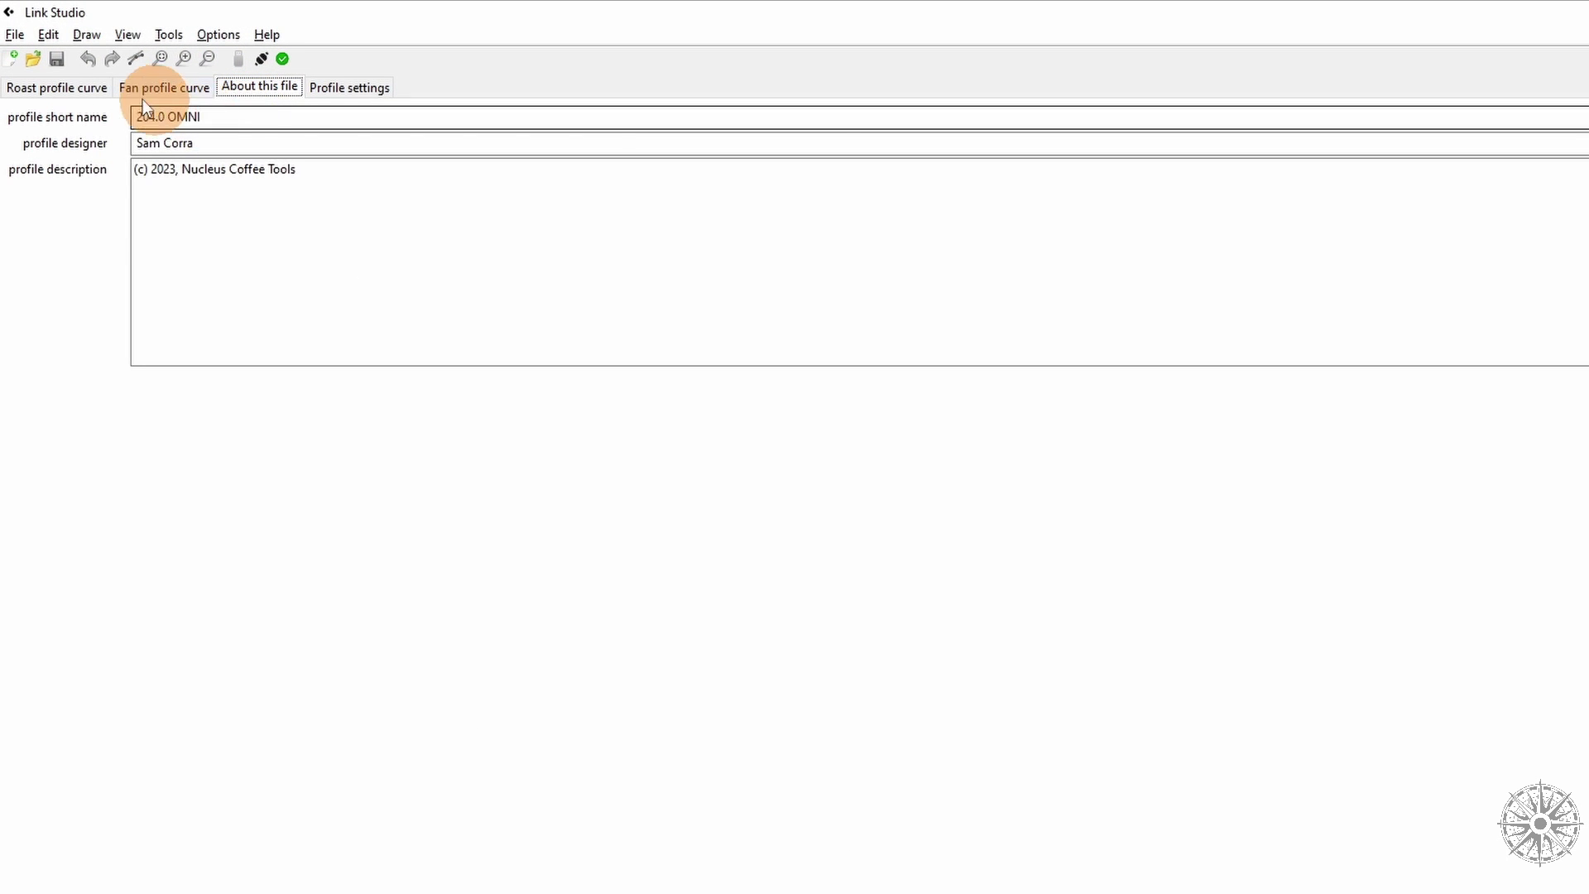
# Replace short name '204.0 OMNI' with '204 example', enter the designer, and set description 'video example'.
pyautogui.moveTo(64, 139)
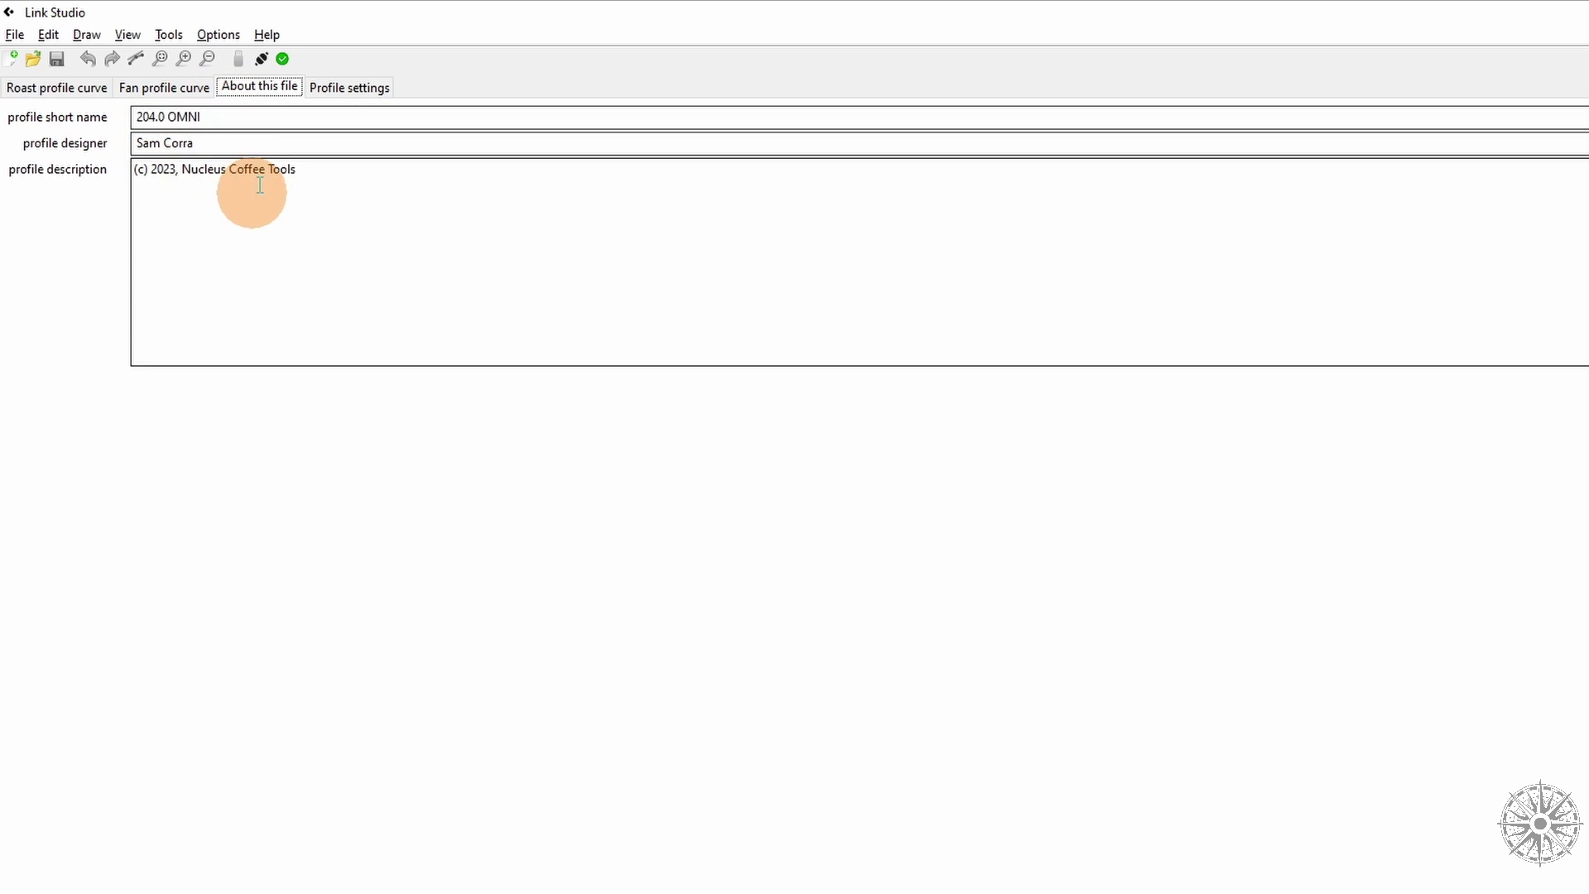
pyautogui.click(228, 116)
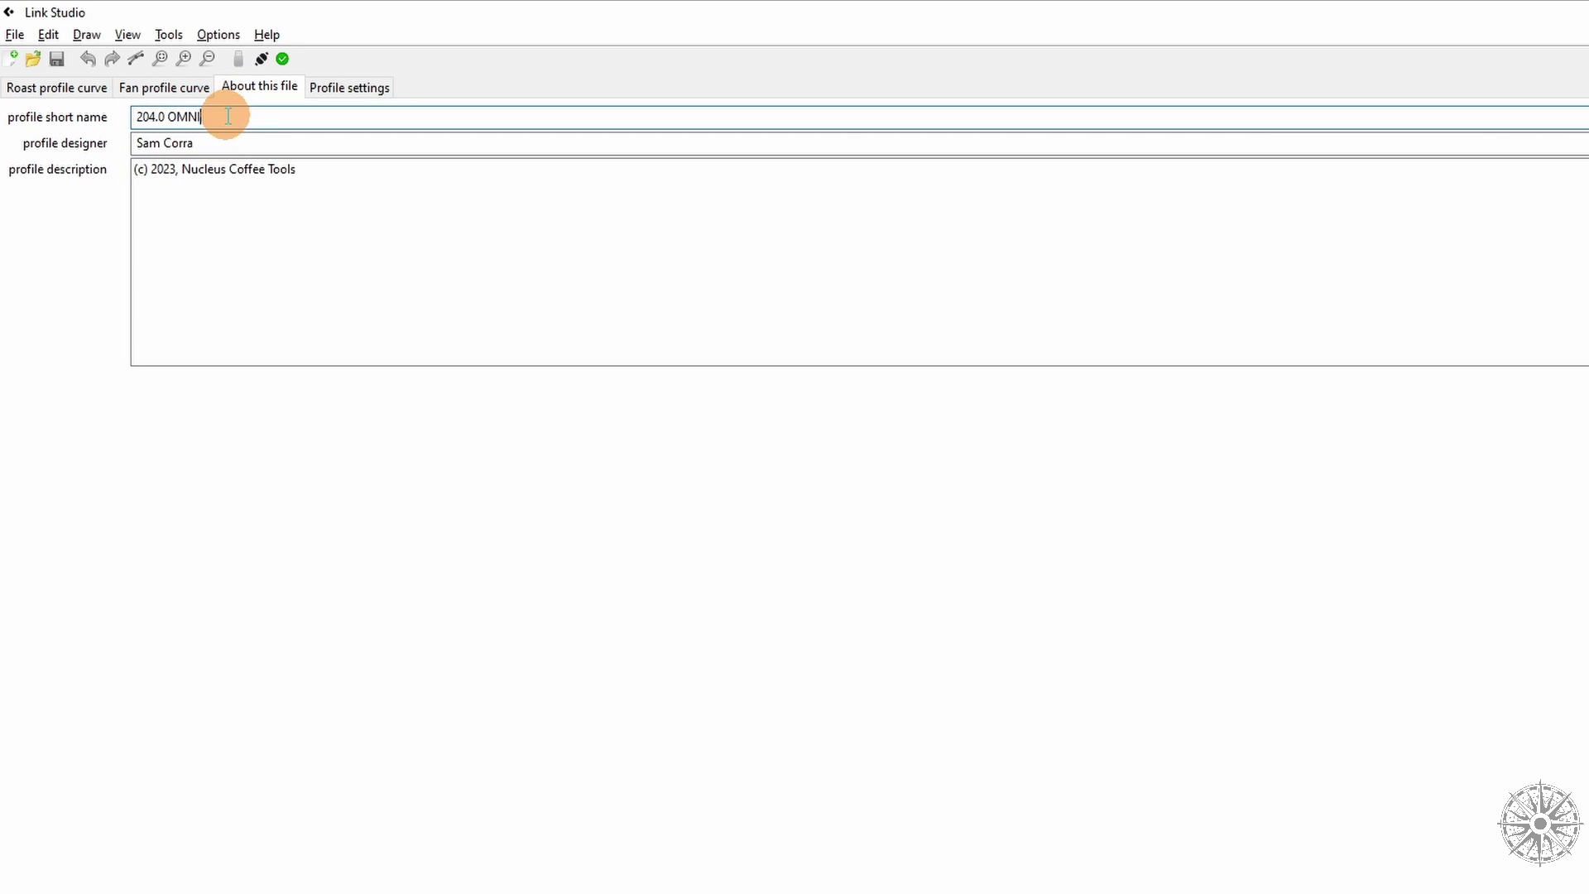
pyautogui.moveTo(227, 116); pyautogui.dragTo(149, 113)
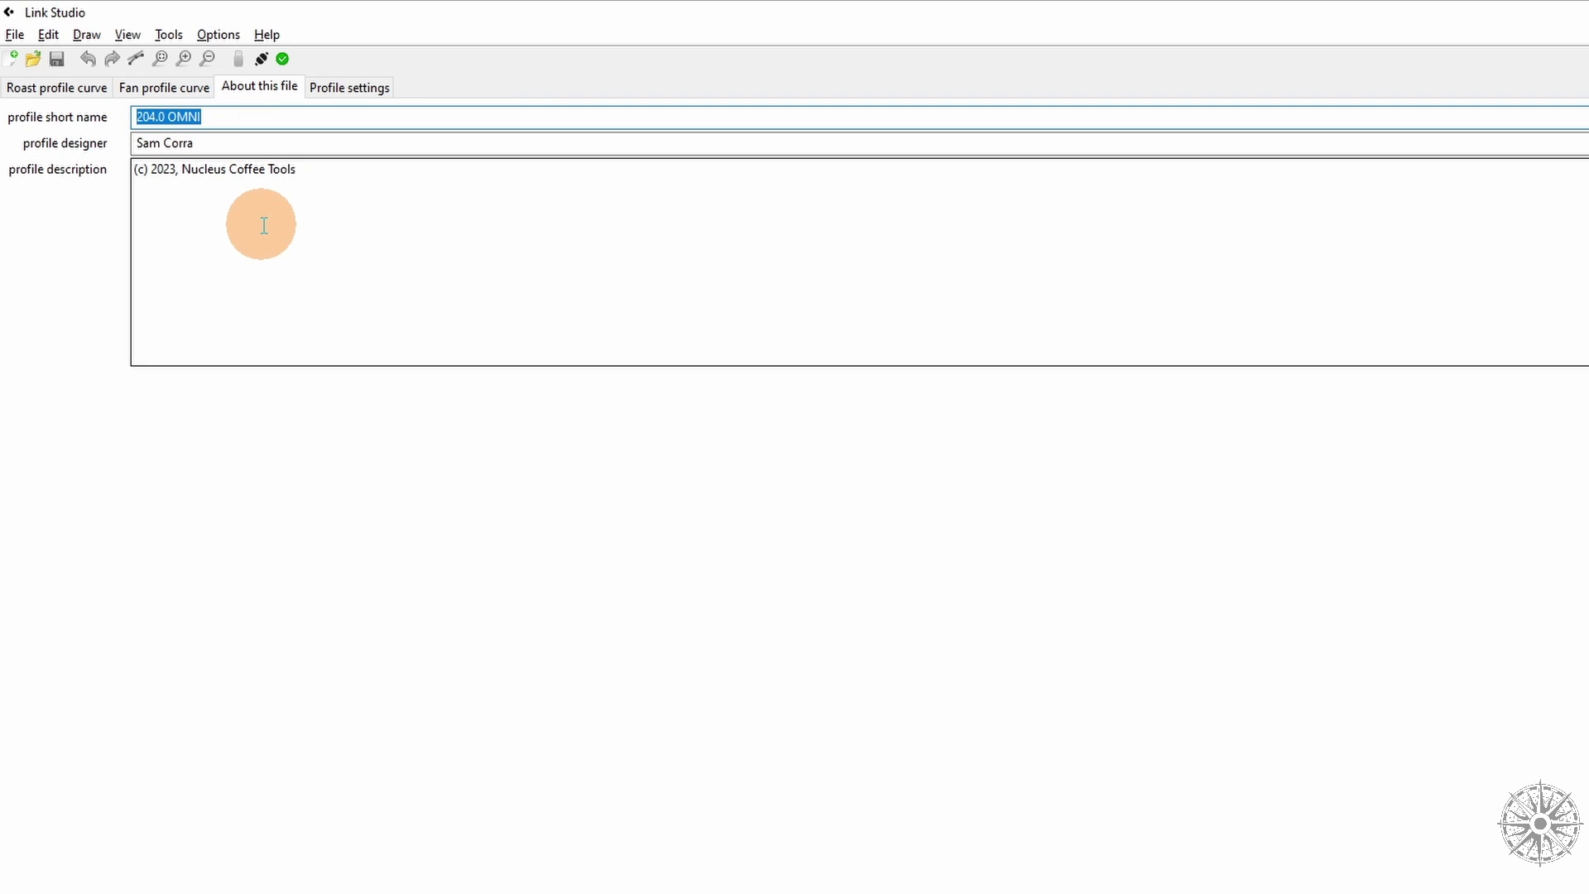
pyautogui.write('@')
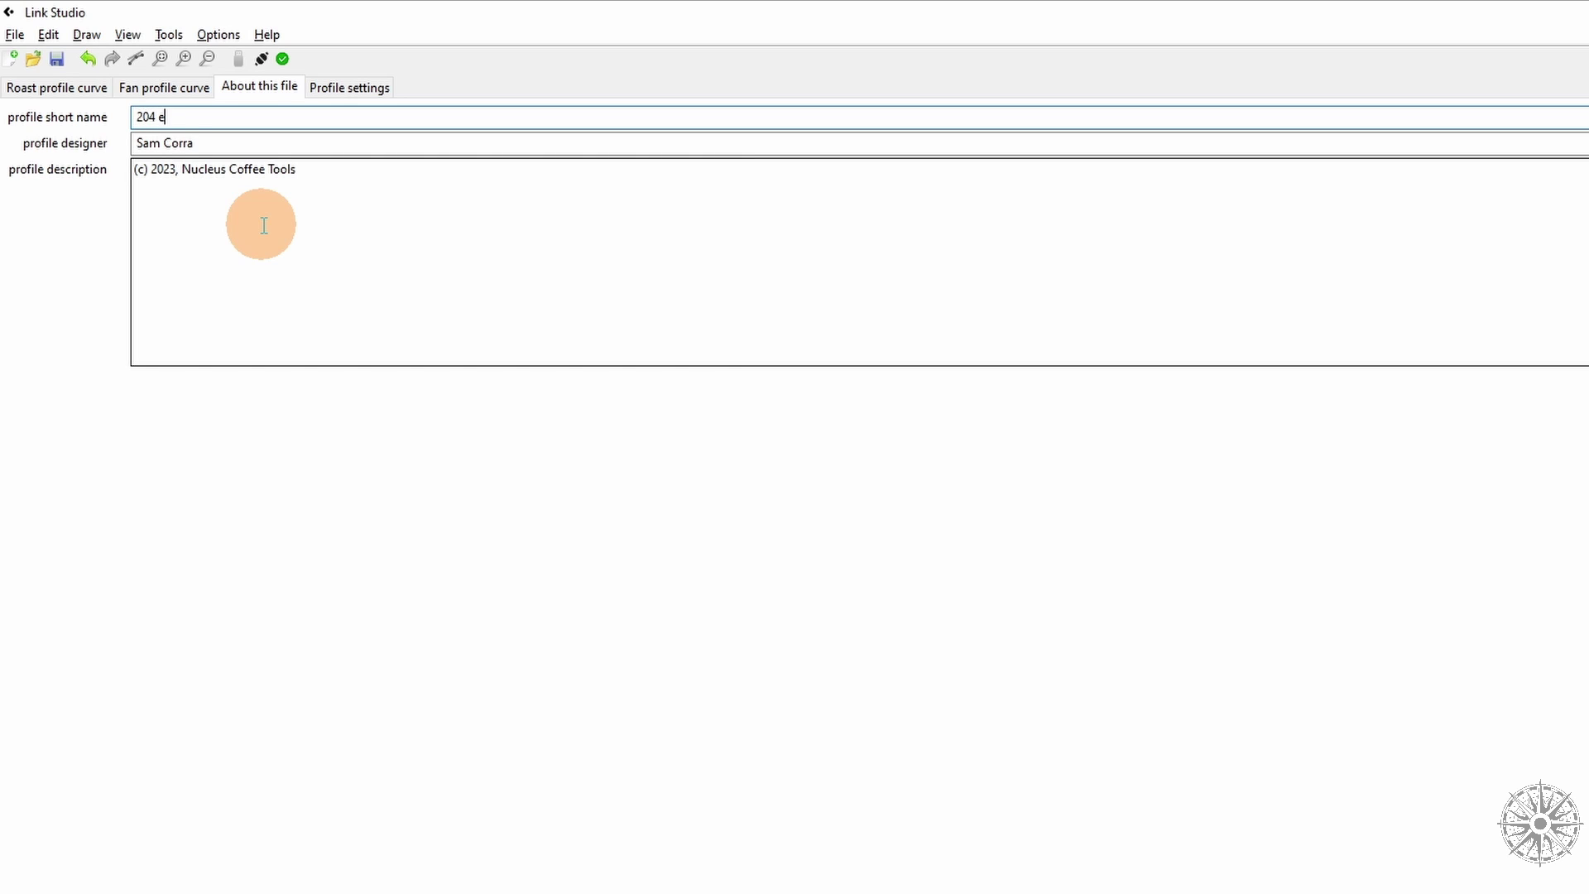
pyautogui.press('Tab')
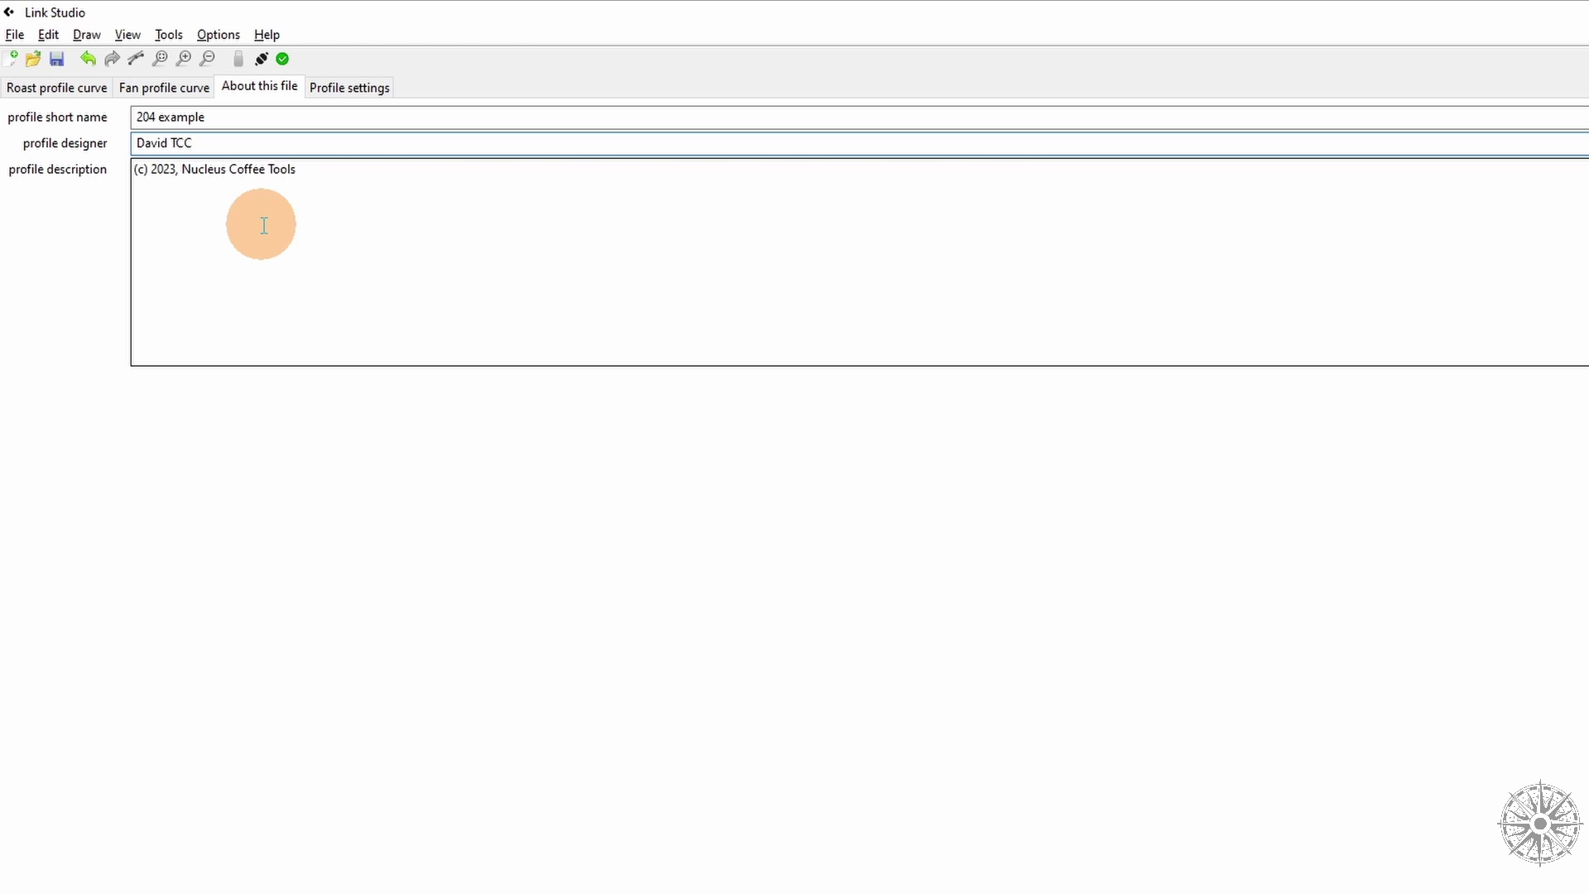
pyautogui.press('Tab')
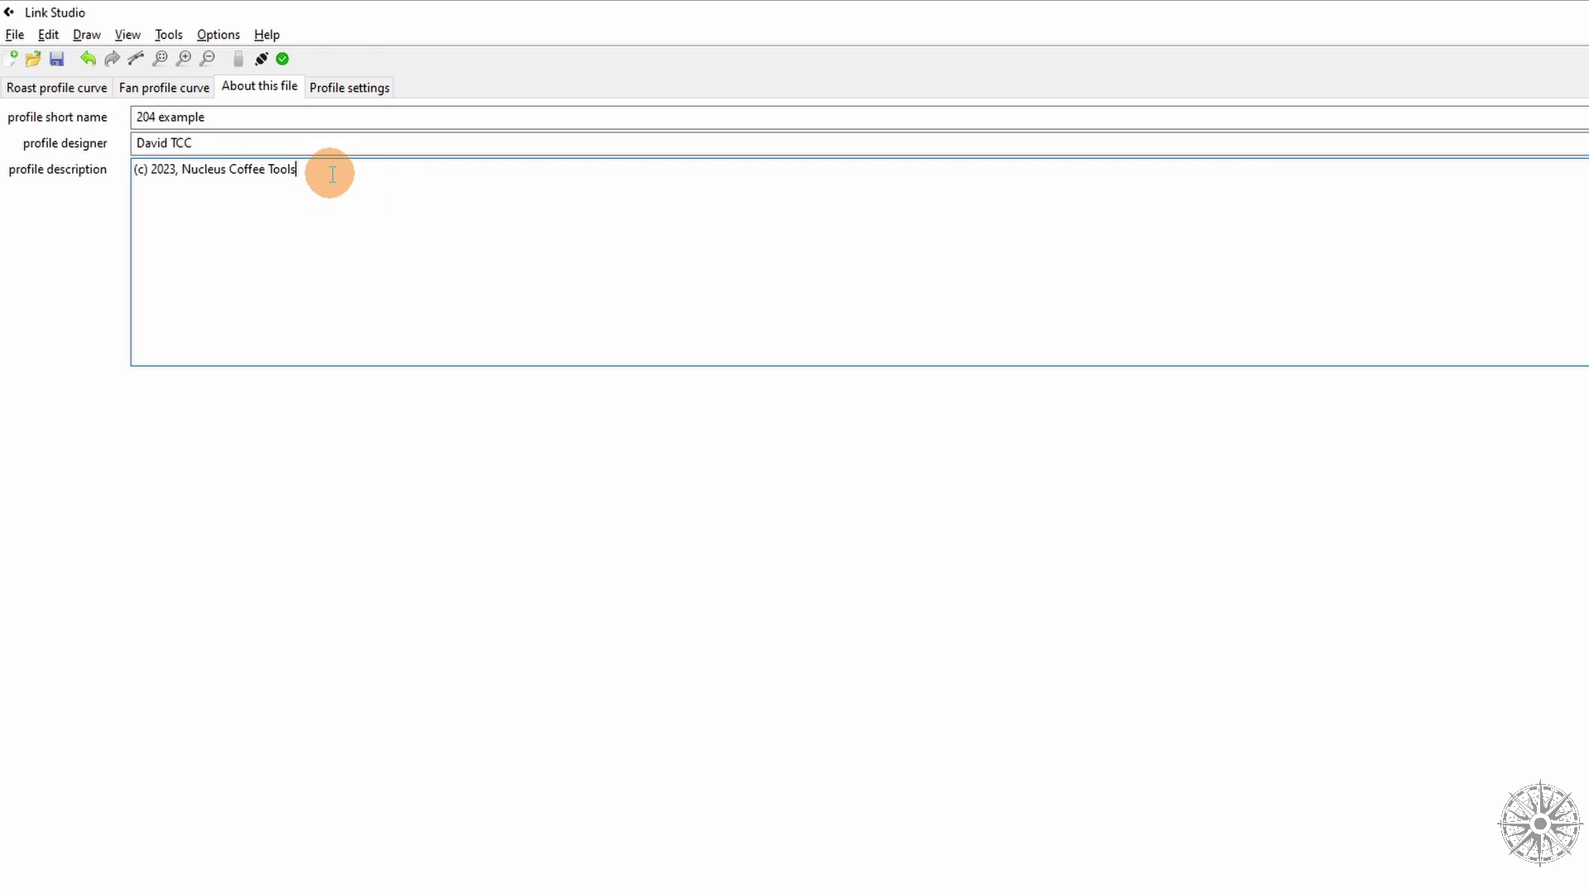
pyautogui.moveTo(327, 171); pyautogui.dragTo(78, 145)
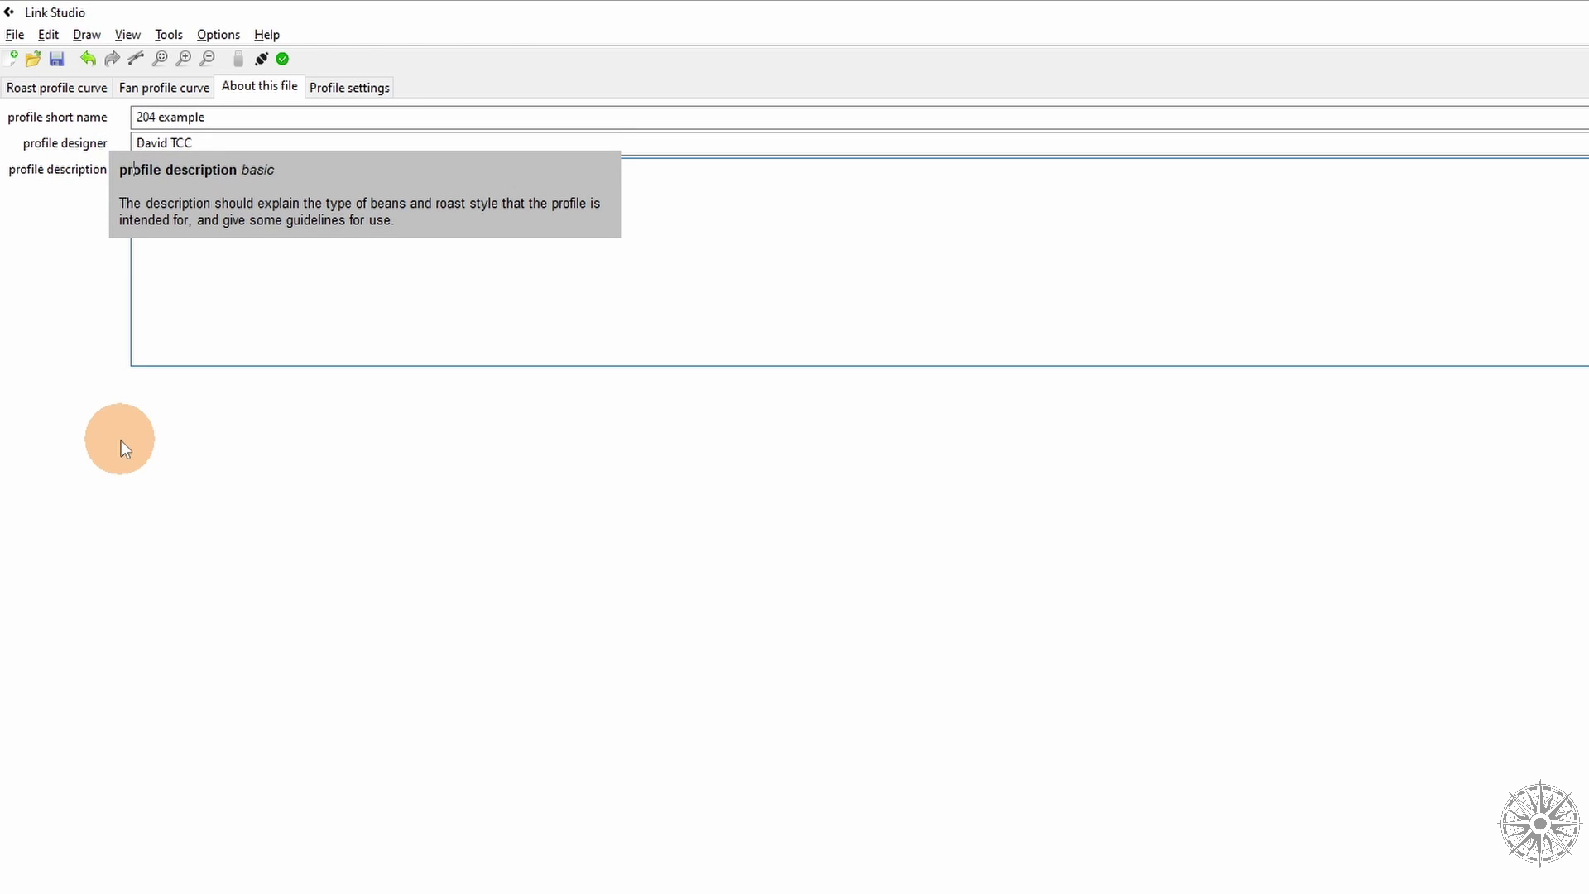
pyautogui.write('video example')
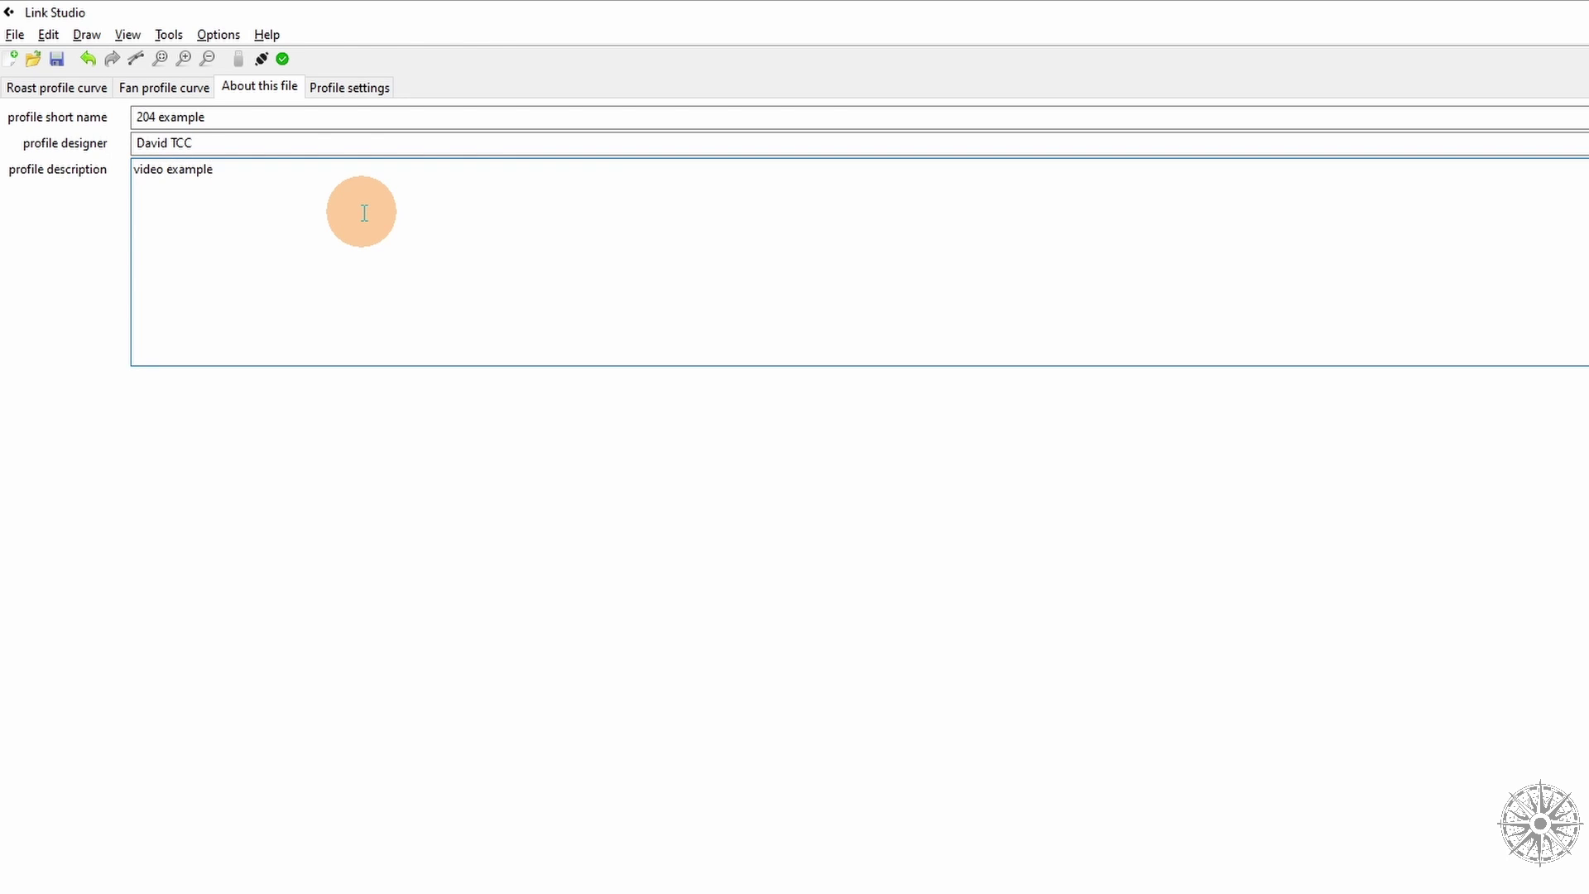
pyautogui.moveTo(94, 176)
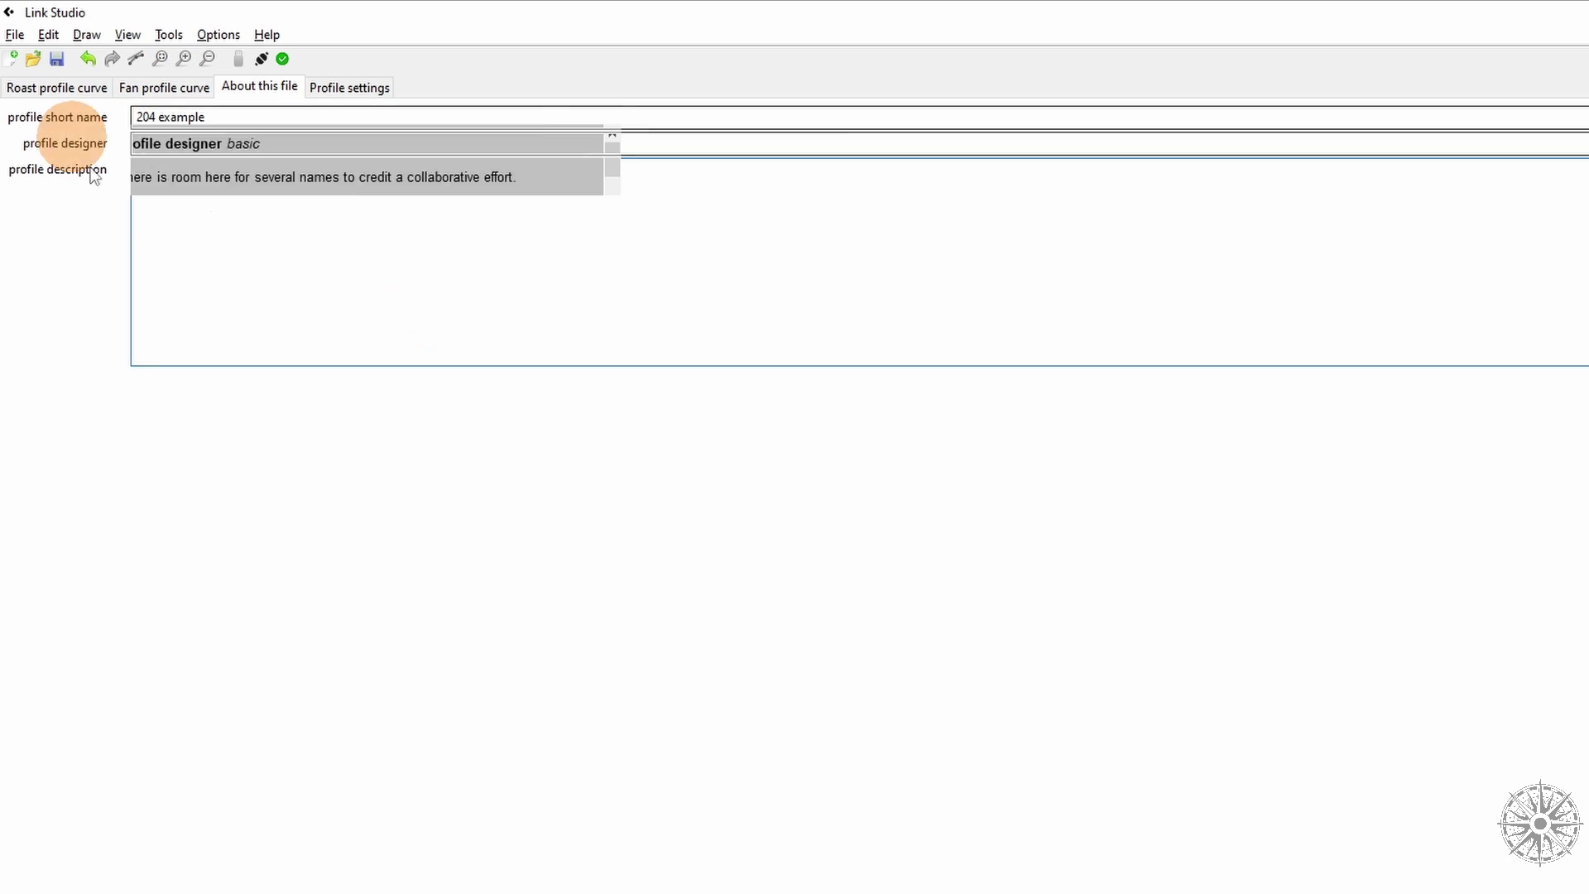
pyautogui.click(13, 36)
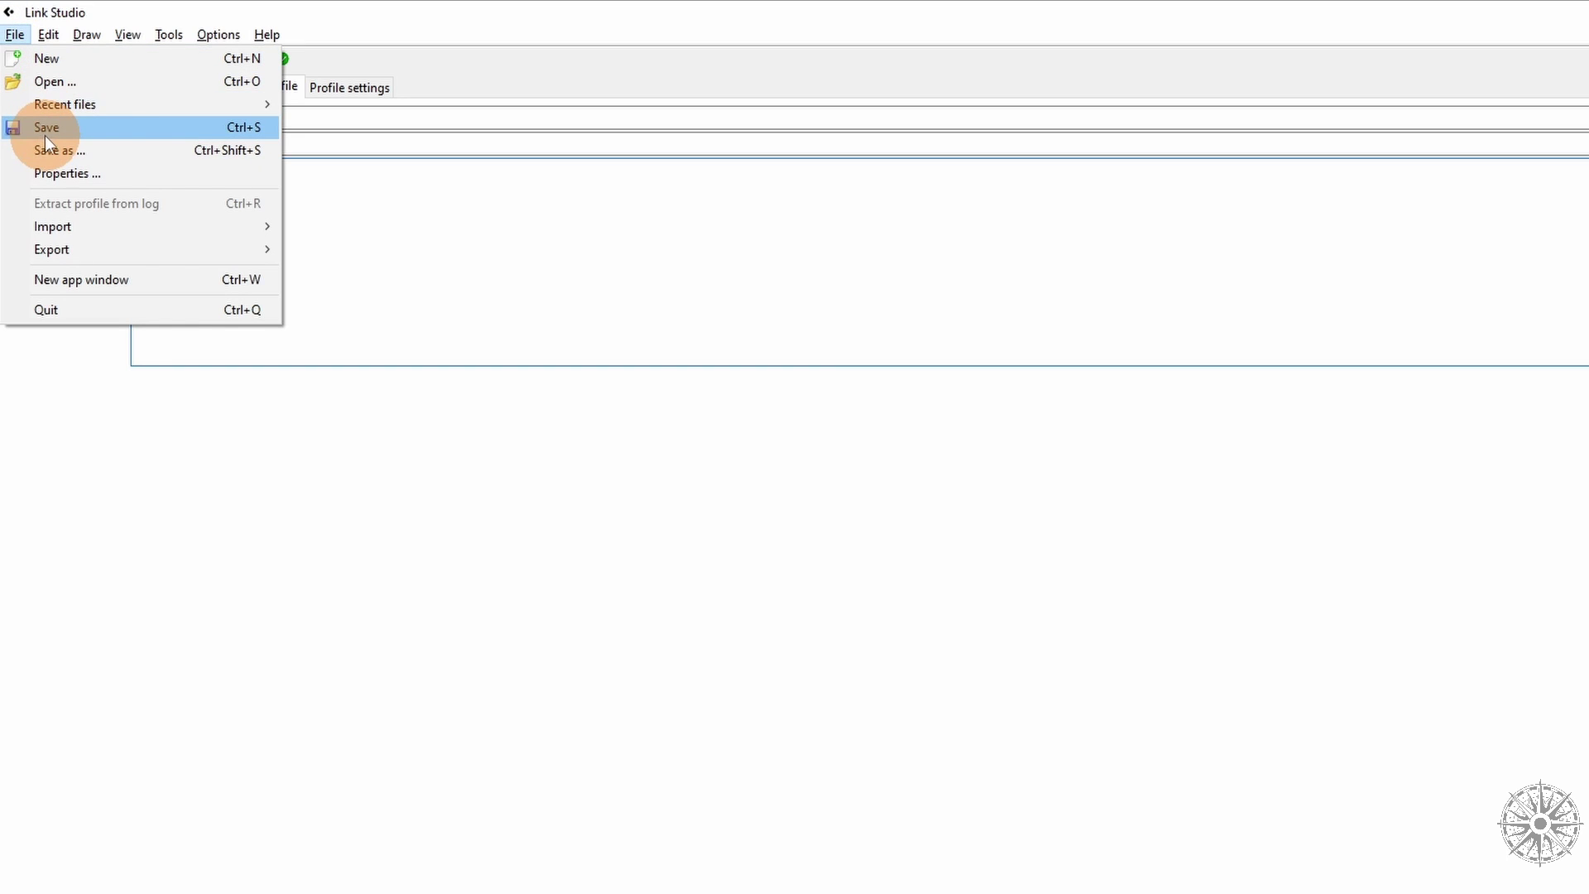
pyautogui.click(45, 132)
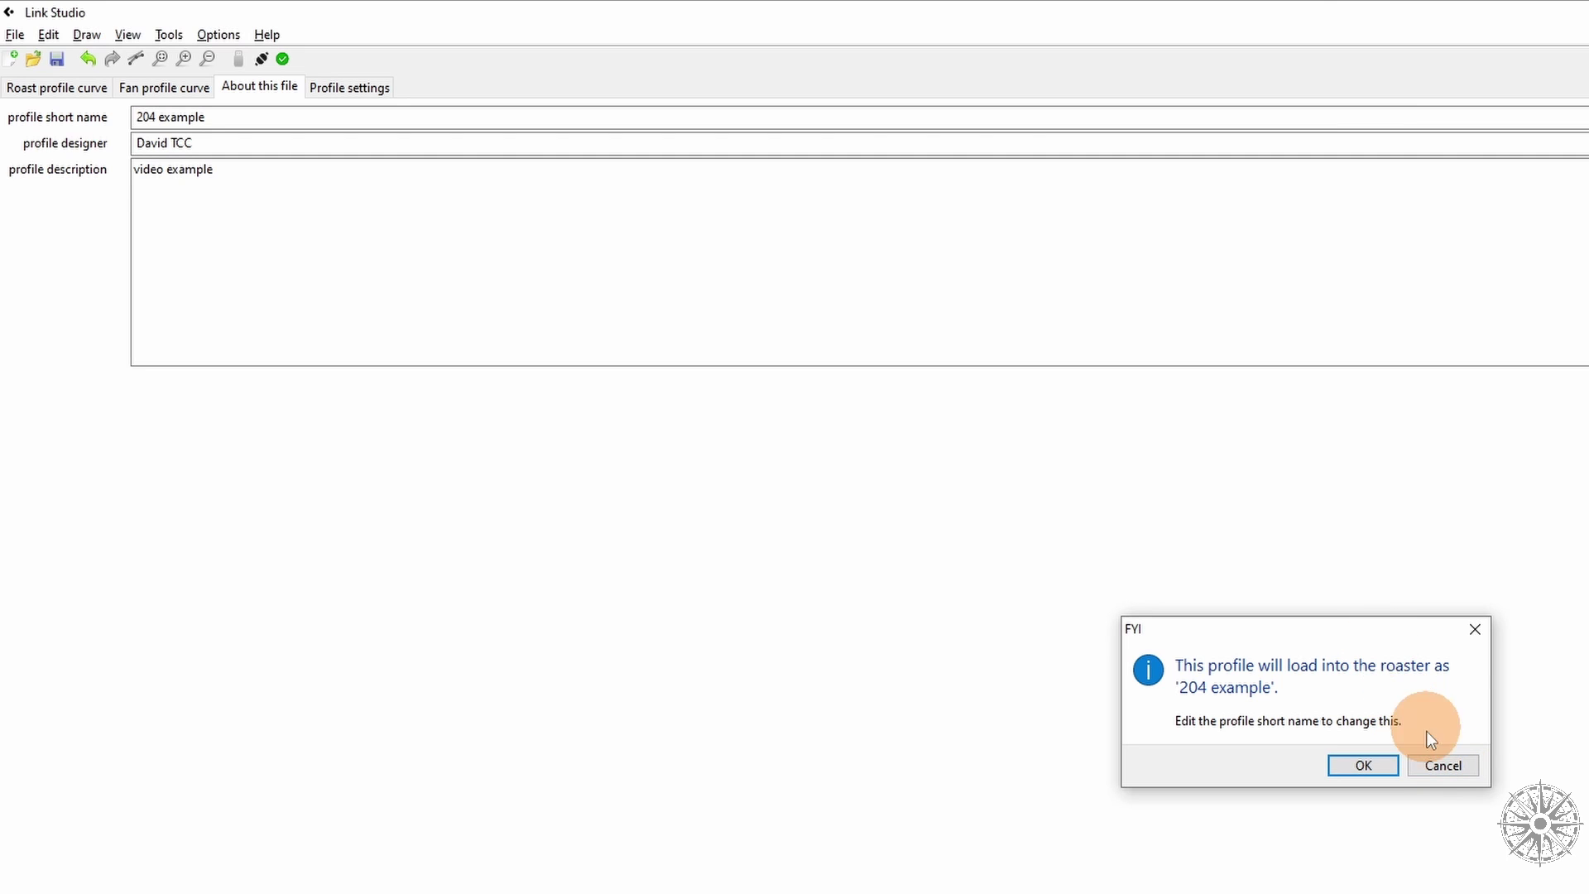
pyautogui.click(1444, 764)
pyautogui.moveTo(232, 191)
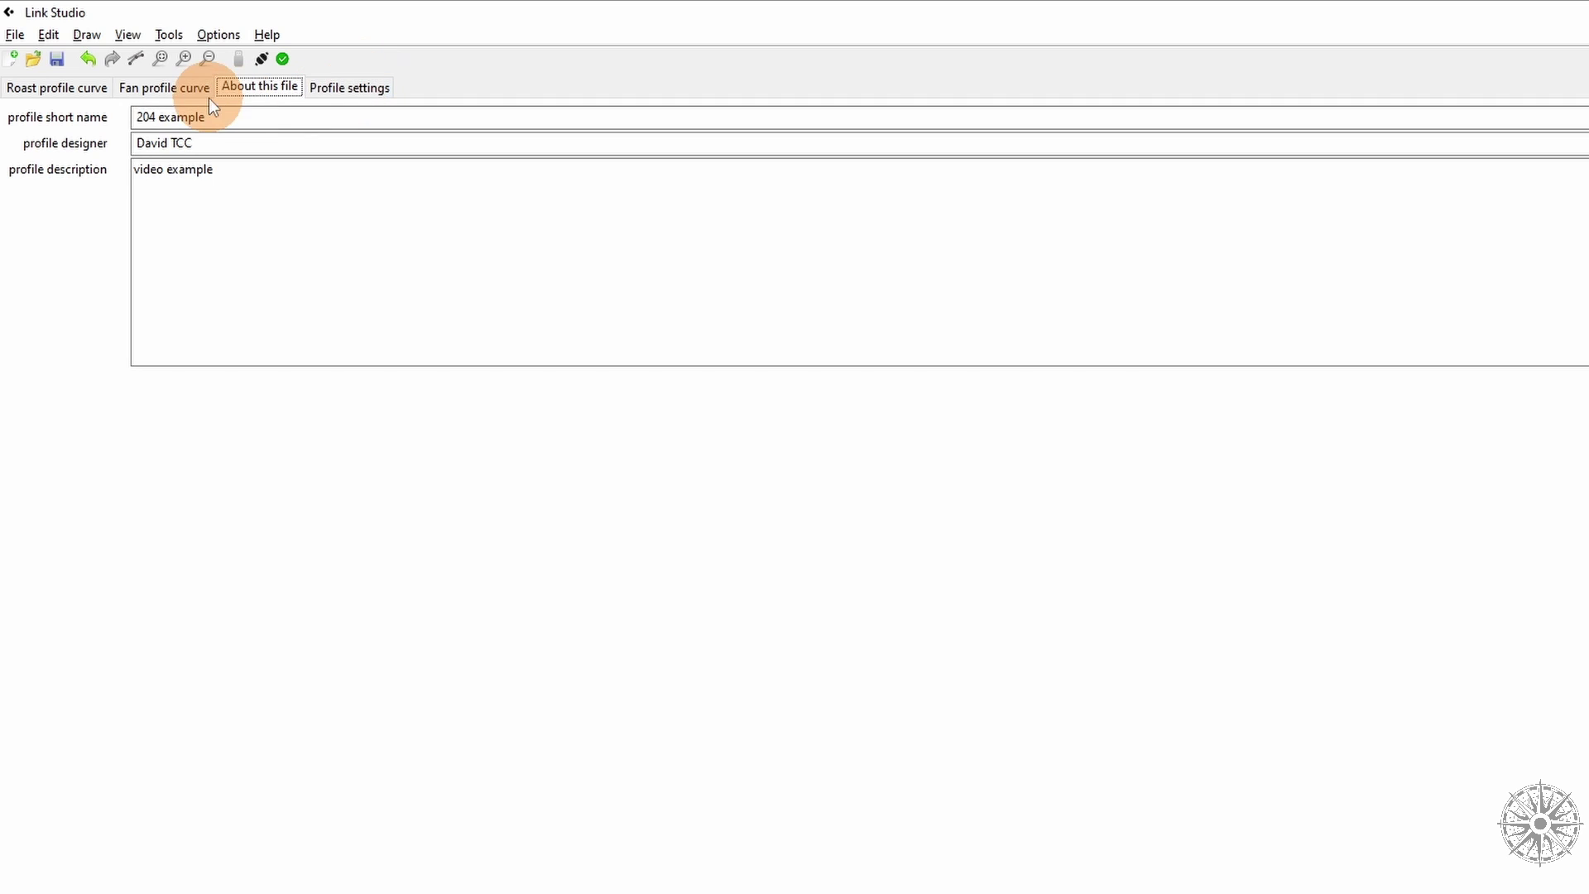
pyautogui.click(344, 89)
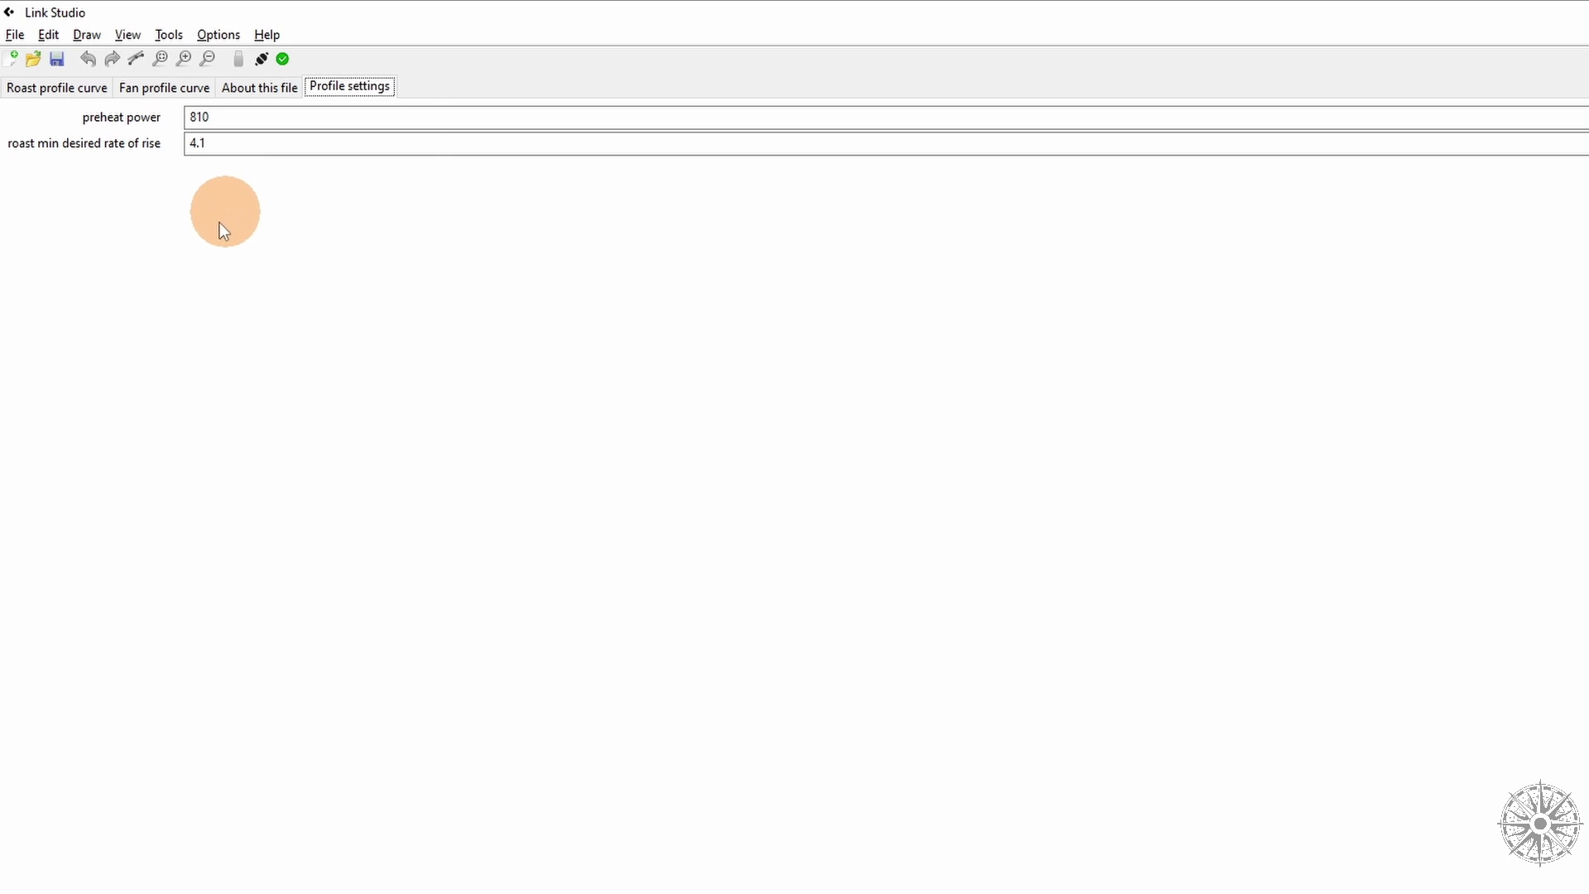
# Set the interface difficulty to Expert so more profile settings are listed.
pyautogui.click(218, 33)
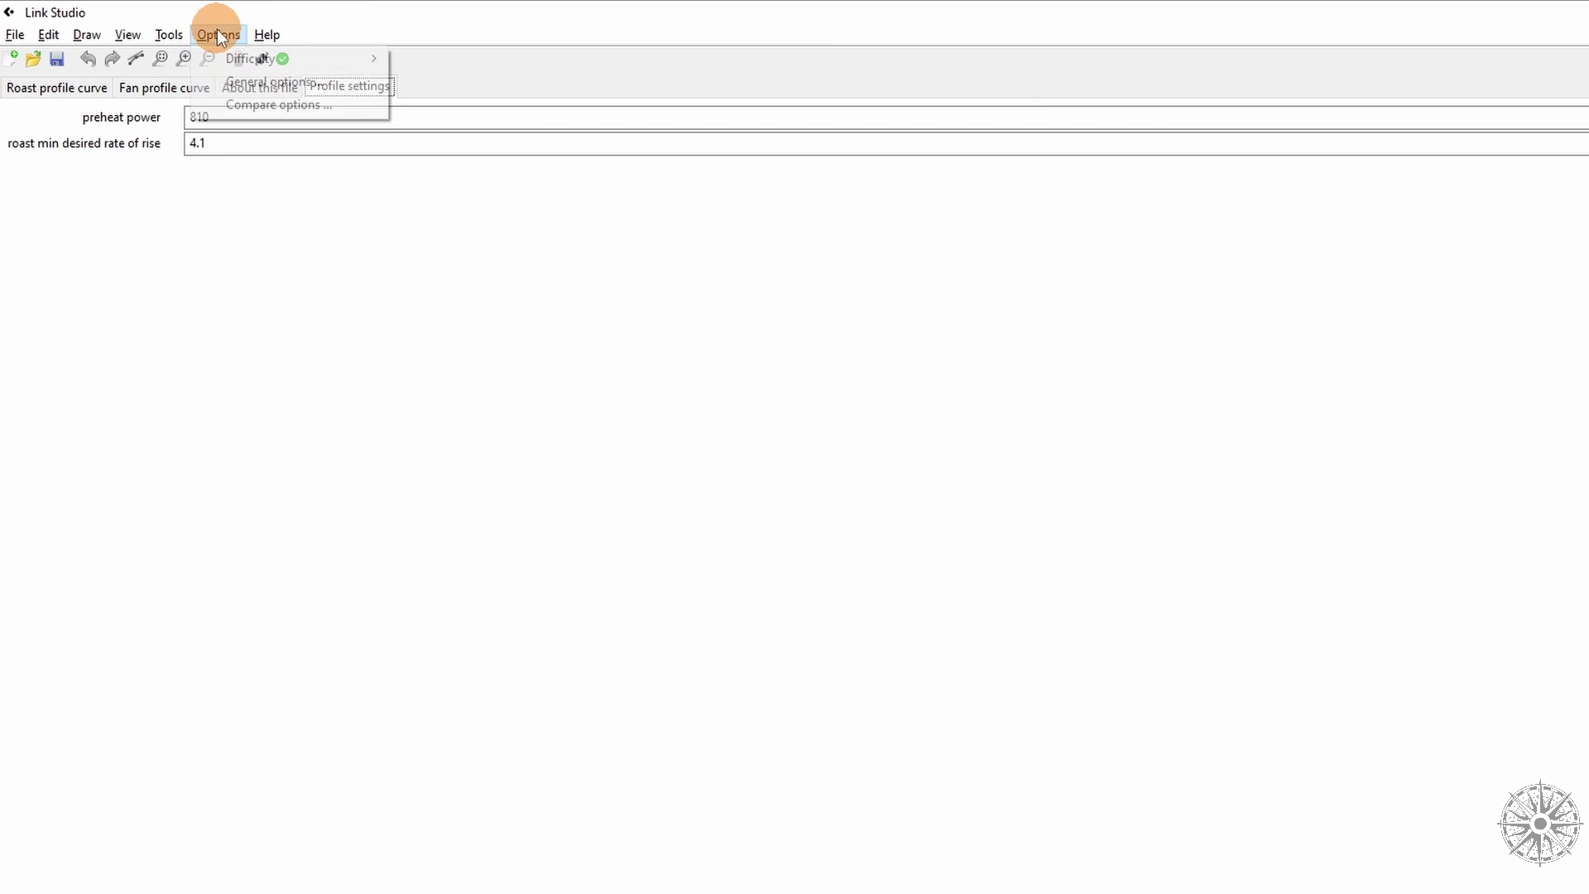
pyautogui.moveTo(271, 55)
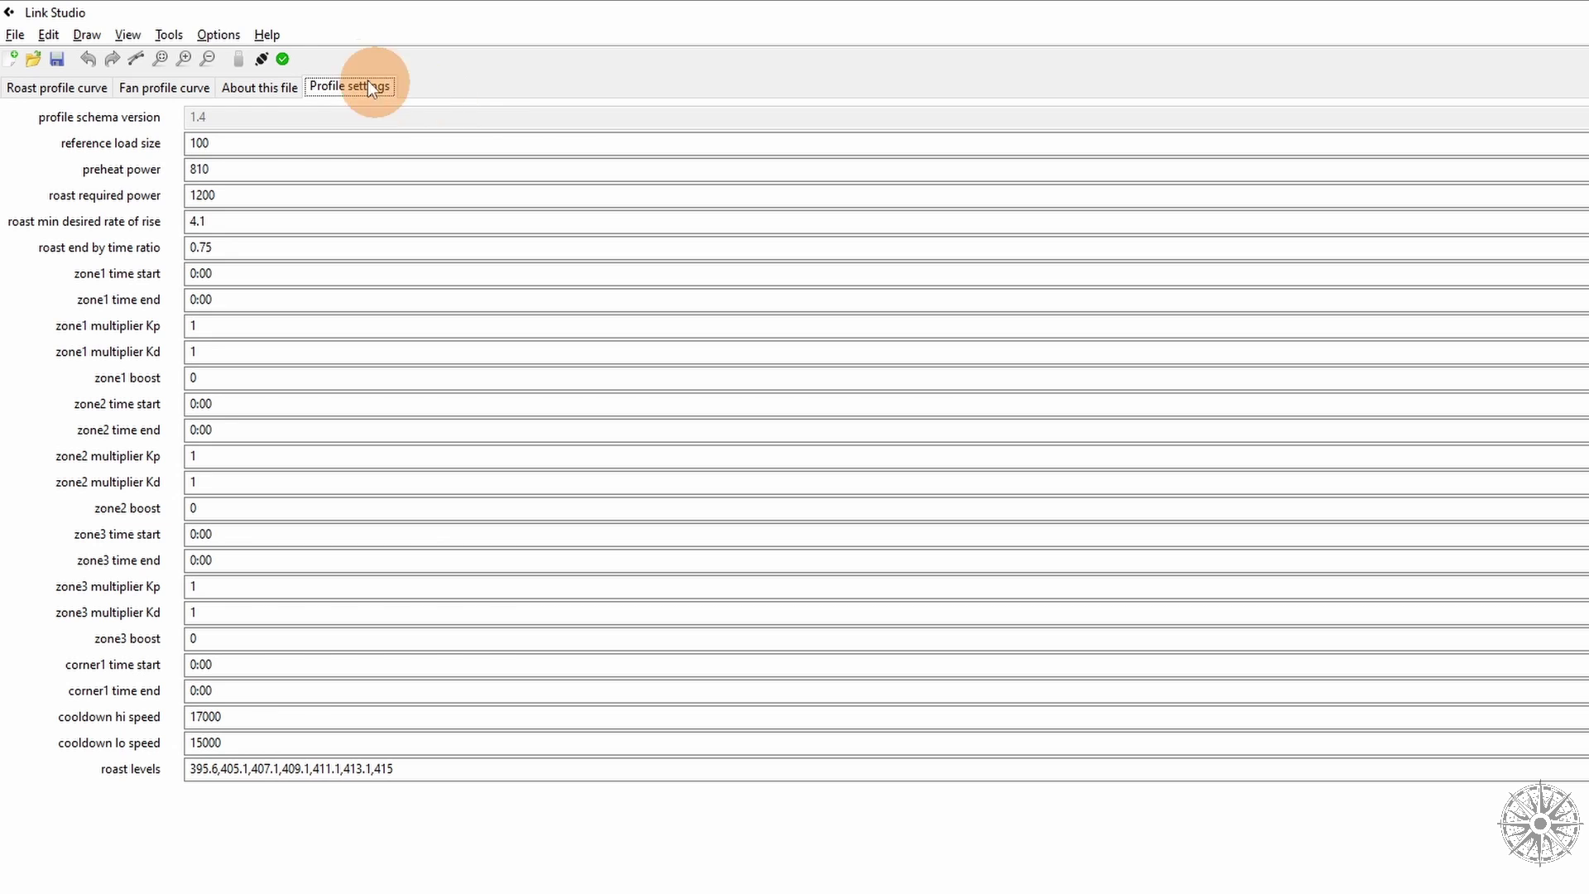
# Switch difficulty to Engineer and select the preheat power value 810.
pyautogui.click(207, 32)
pyautogui.moveTo(397, 55)
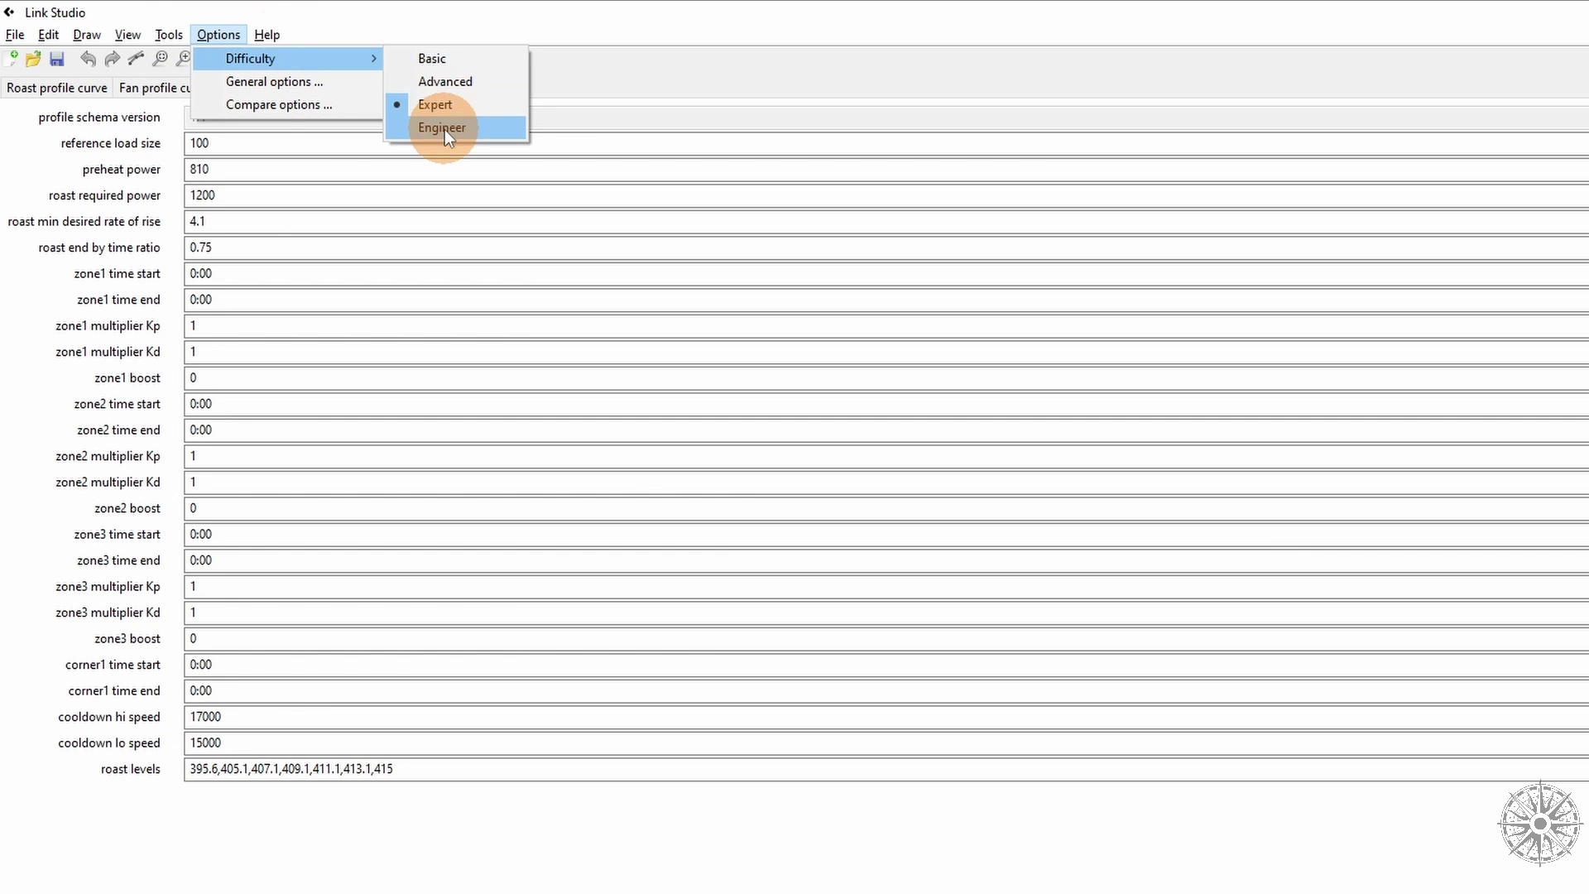
pyautogui.click(444, 130)
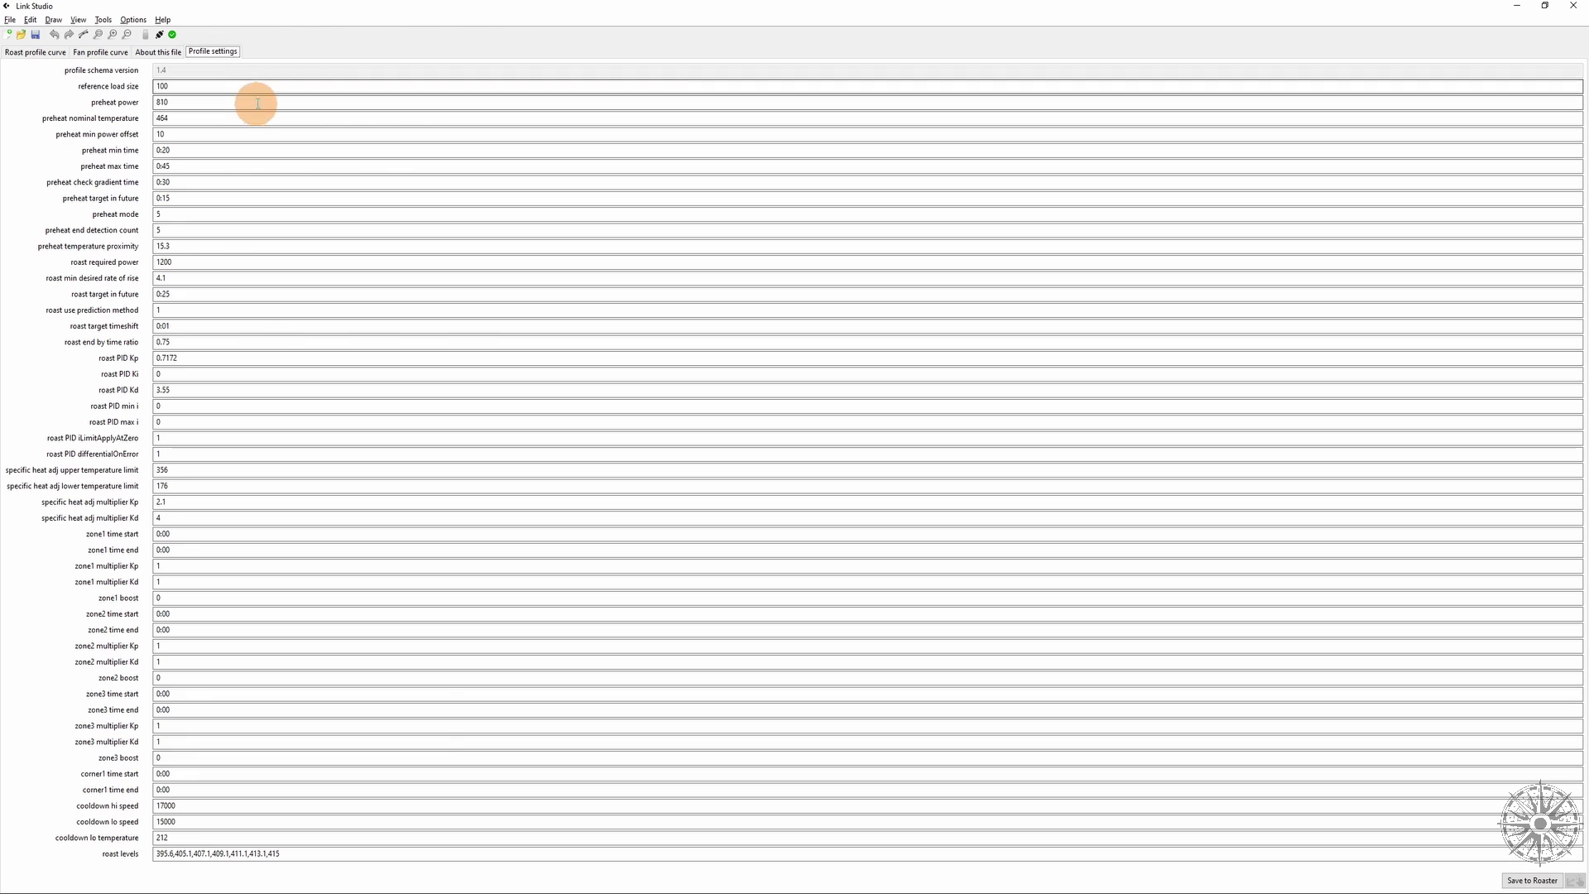
pyautogui.moveTo(91, 74)
pyautogui.click(192, 104)
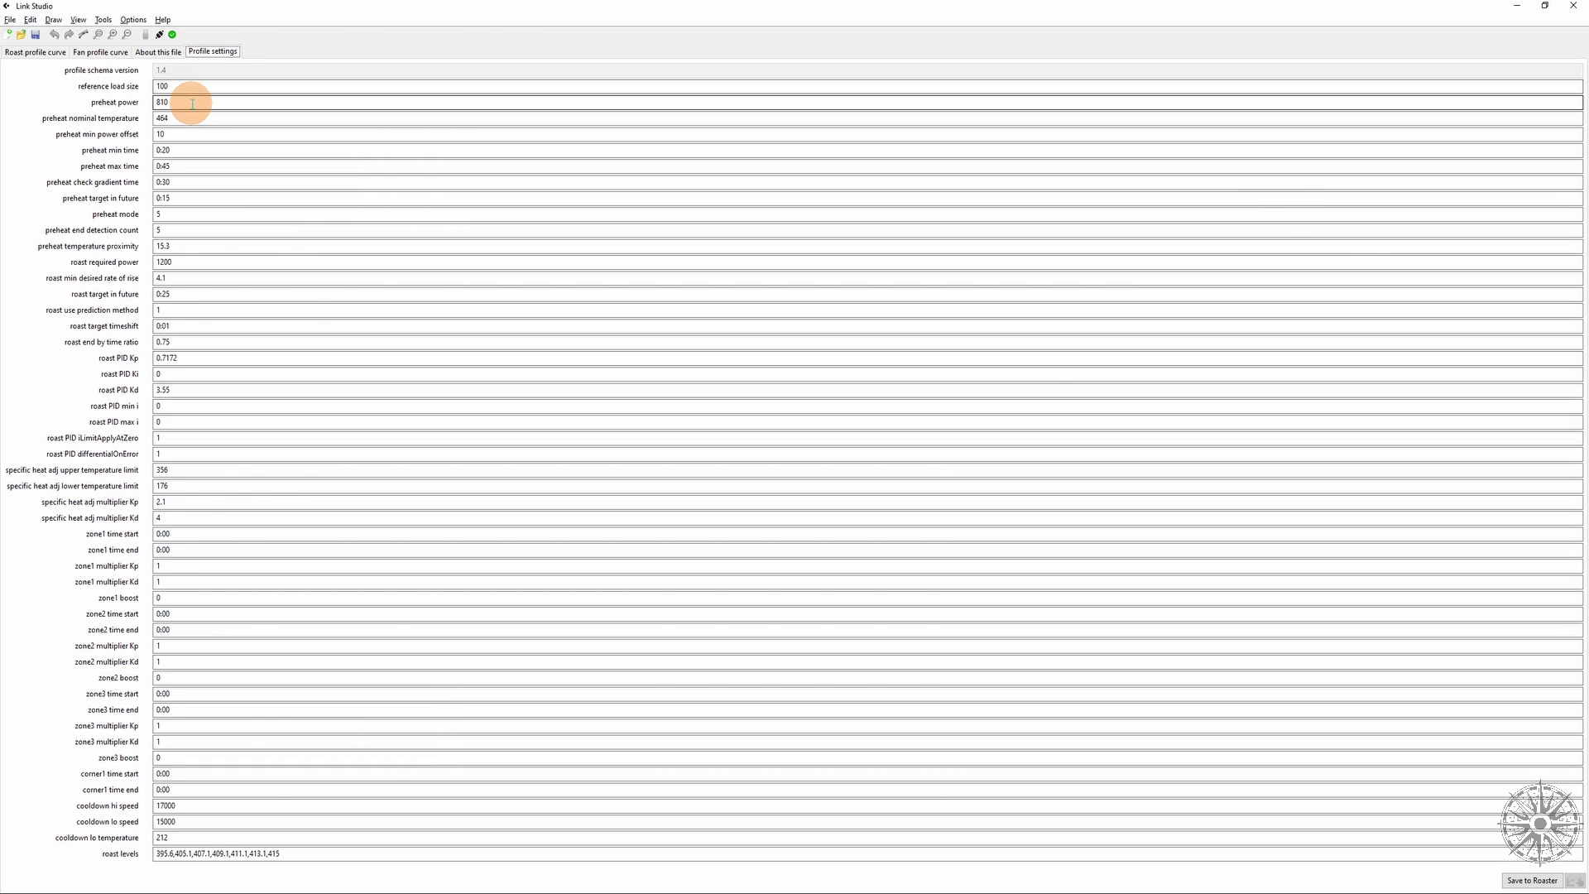
pyautogui.doubleClick(192, 103)
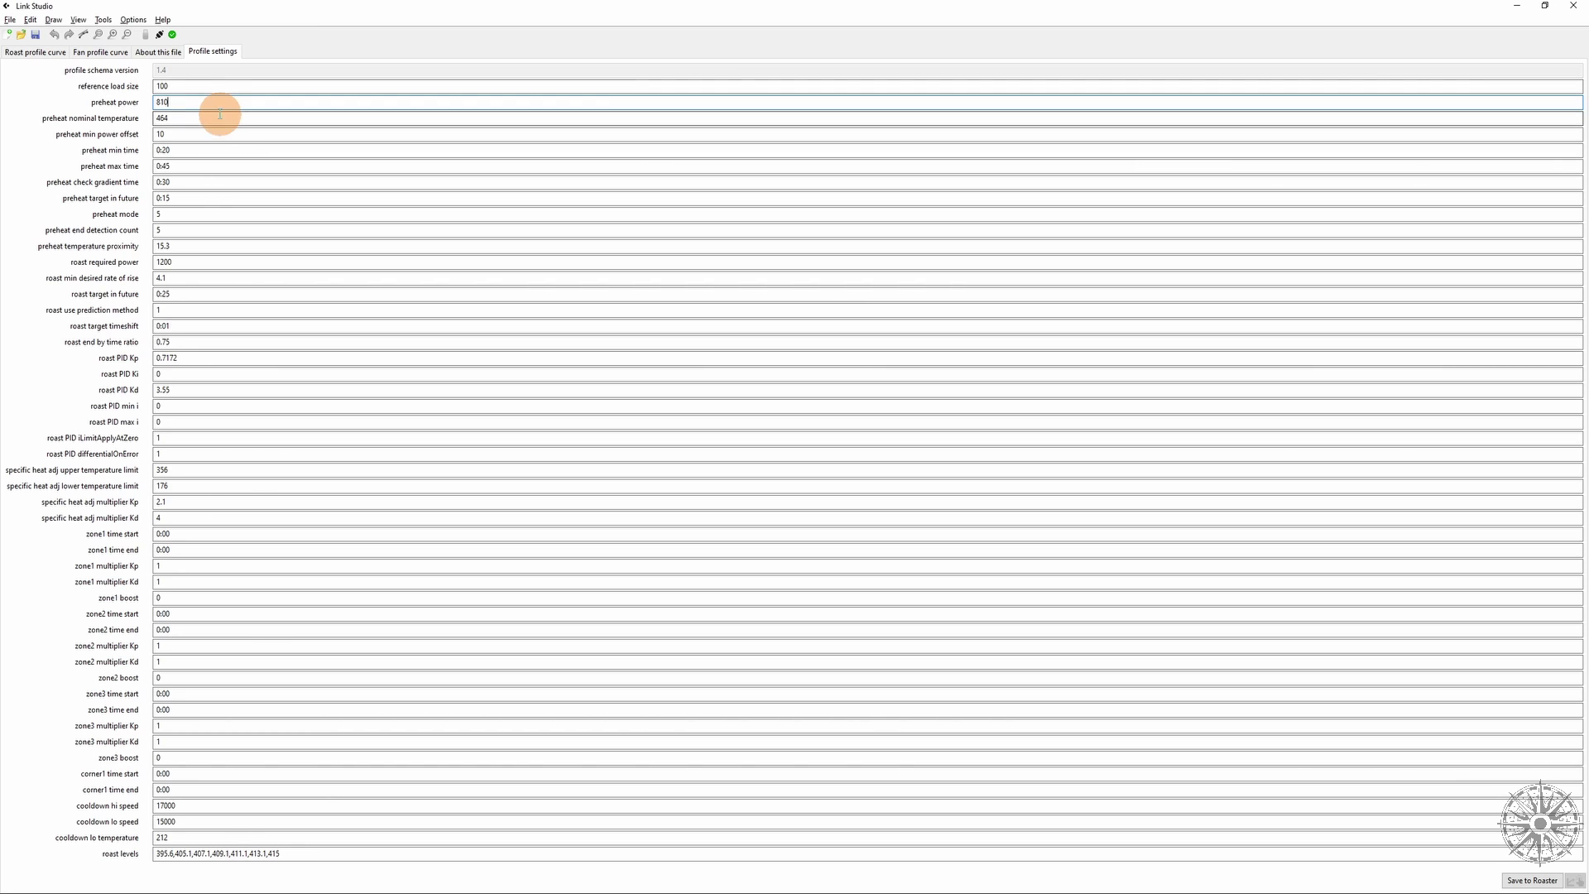
# Read the settings' help boxes, highlighting 'Critical', then go back to the roast profile curve.
pyautogui.moveTo(127, 130)
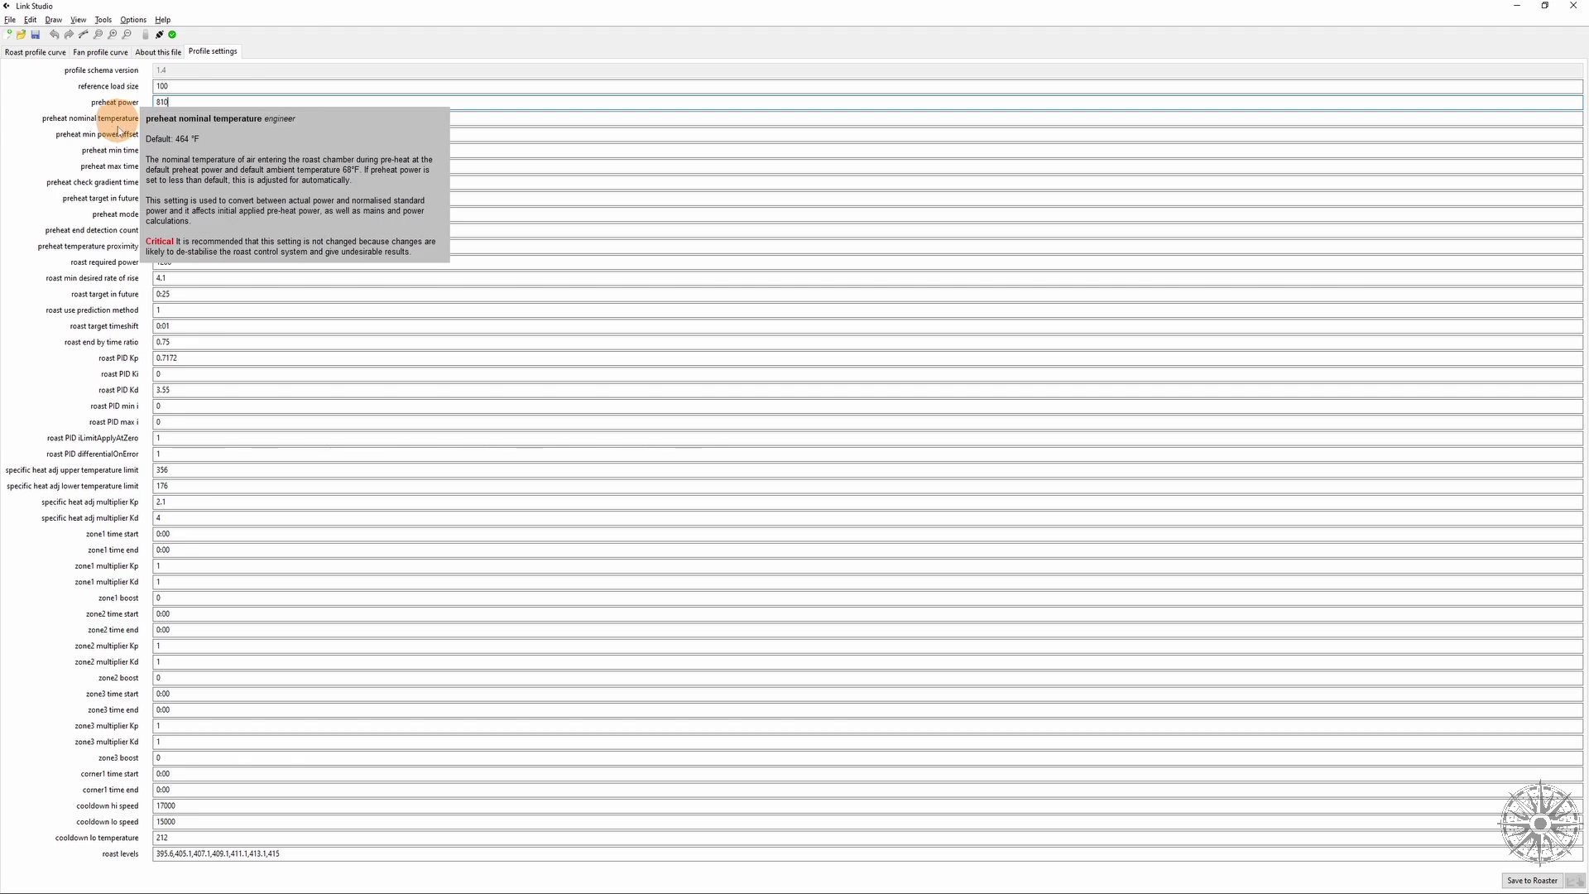
pyautogui.moveTo(118, 159)
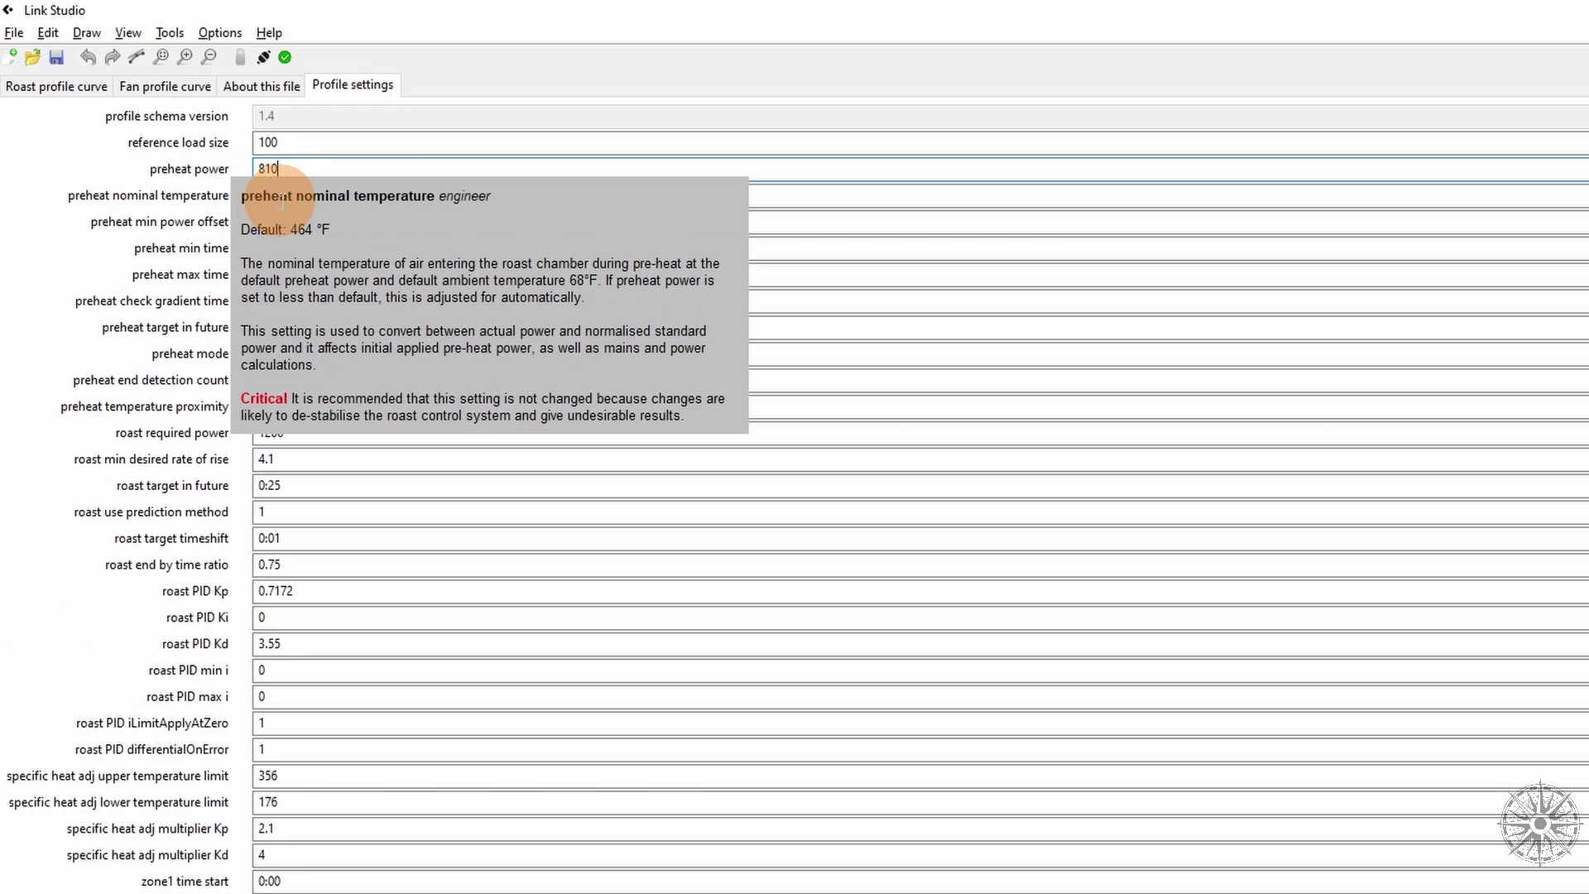
pyautogui.doubleClick(265, 398)
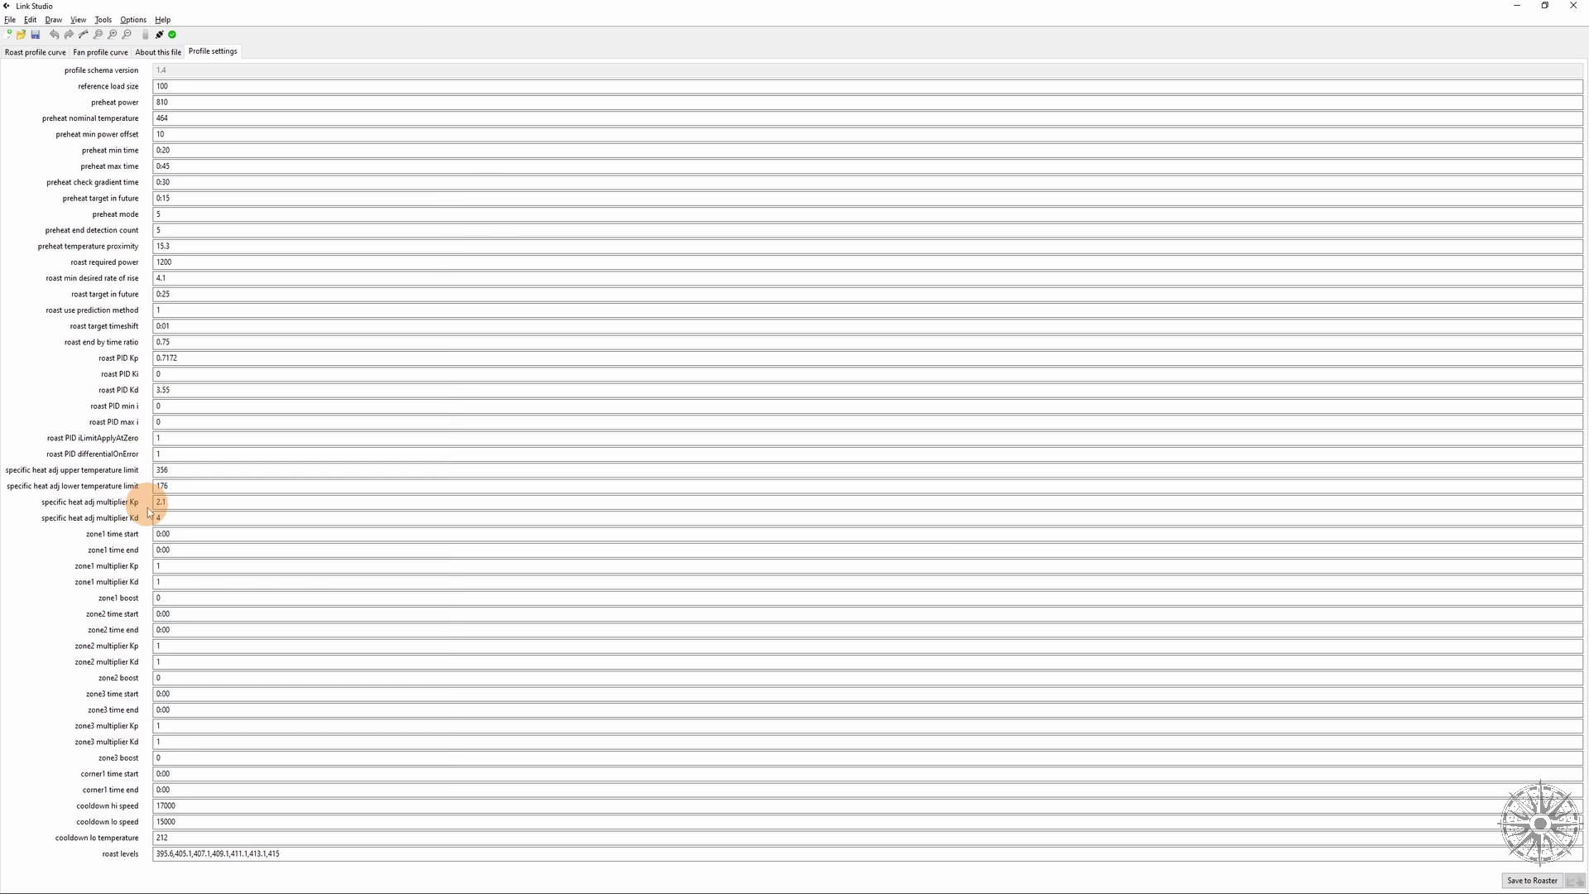
pyautogui.moveTo(127, 614)
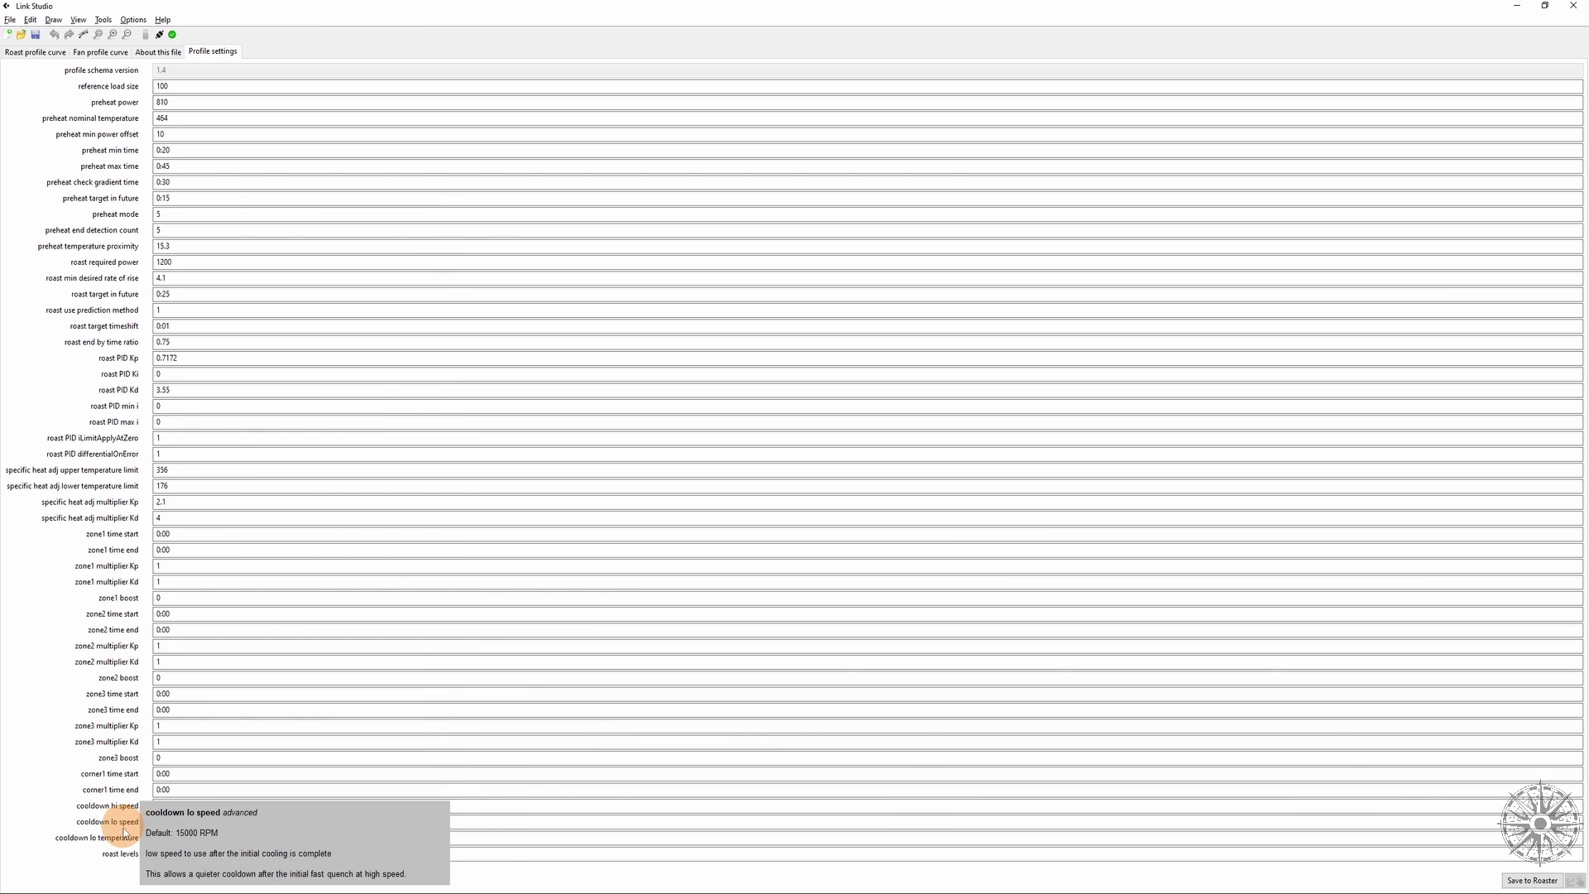
pyautogui.moveTo(122, 875)
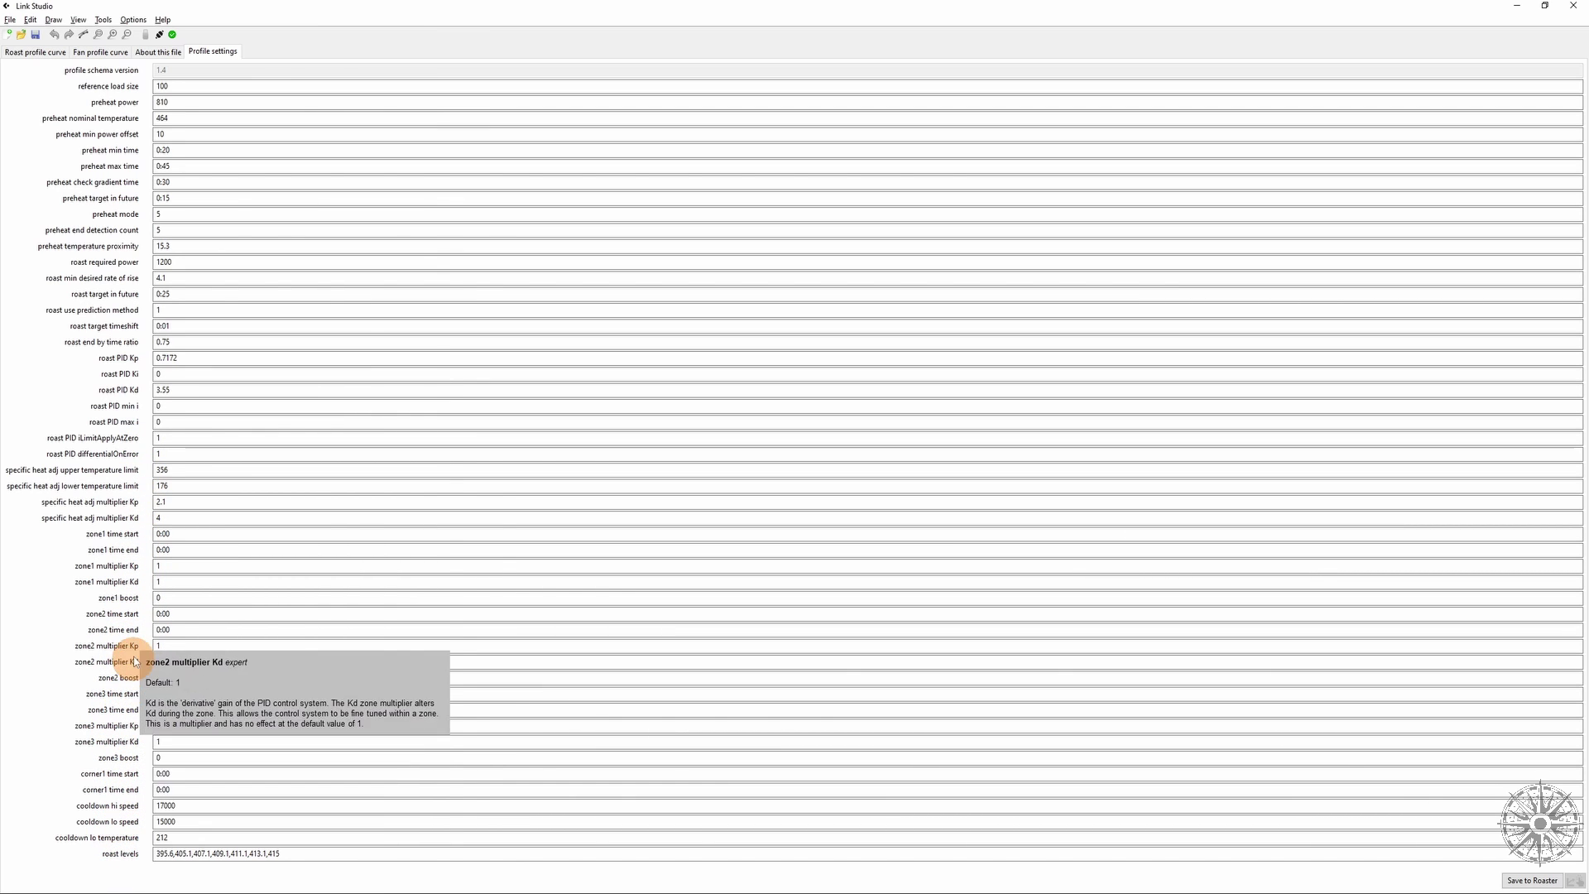
pyautogui.moveTo(133, 555)
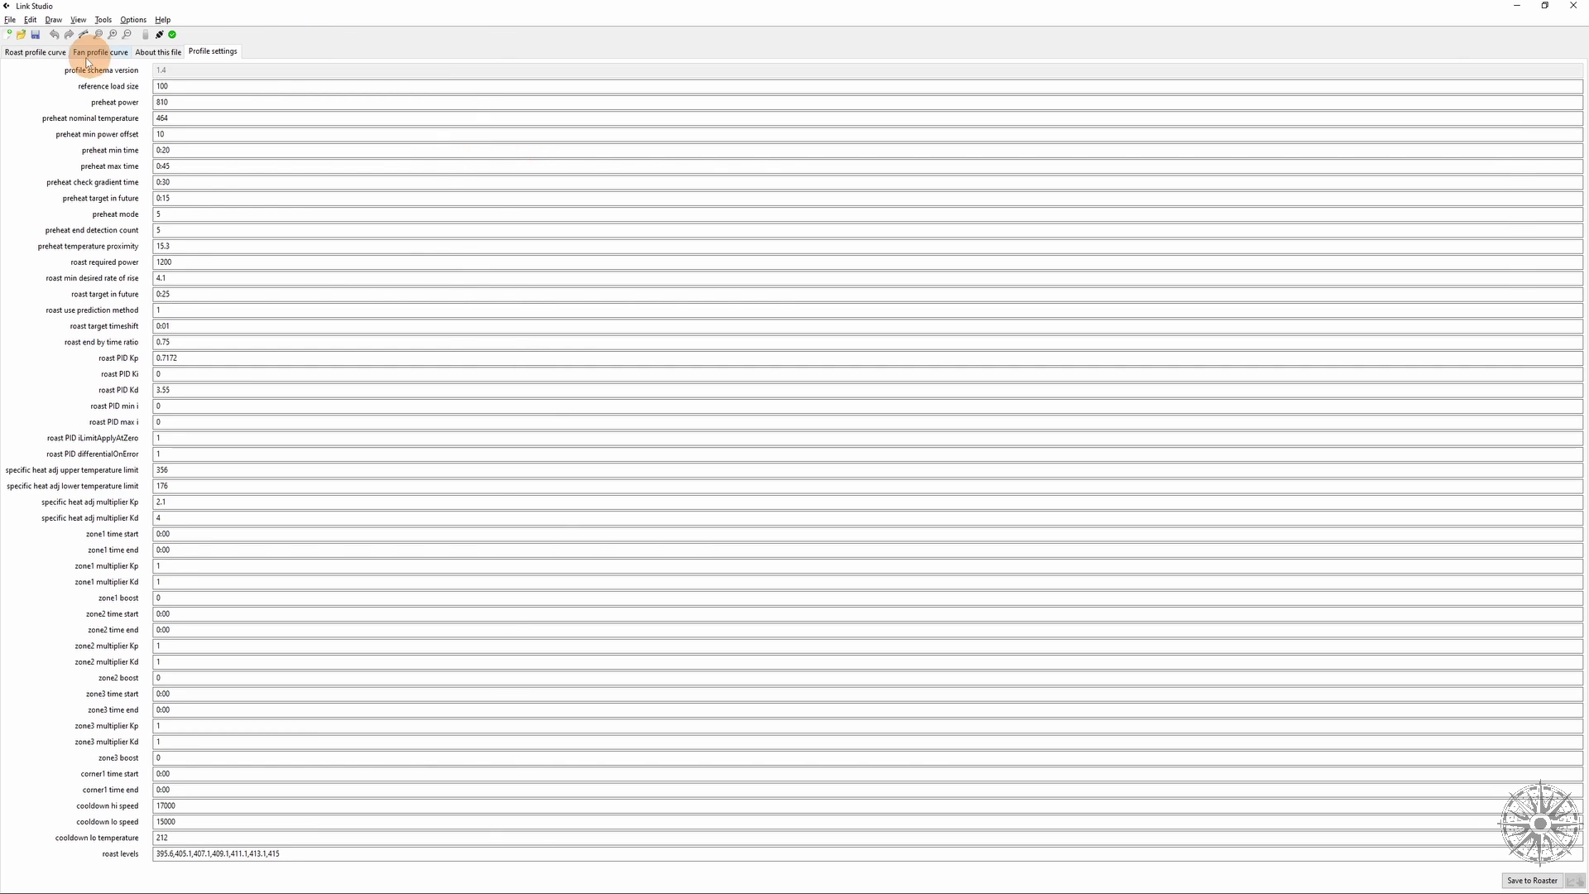
pyautogui.click(50, 52)
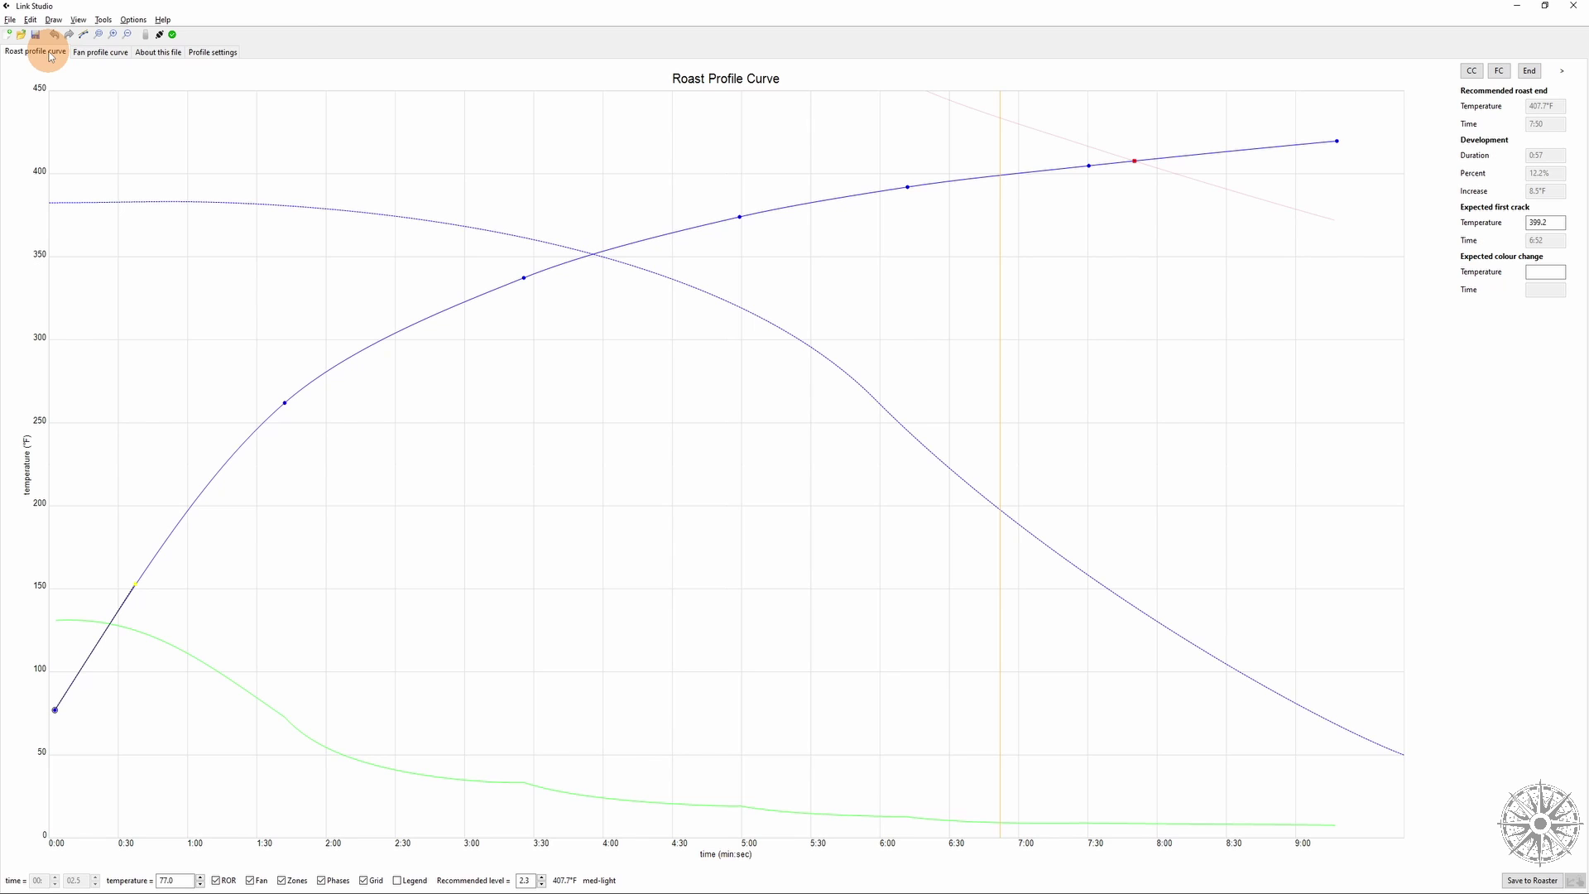
# Review the fan curve and profile settings, then start and cancel a Save As.
pyautogui.click(89, 55)
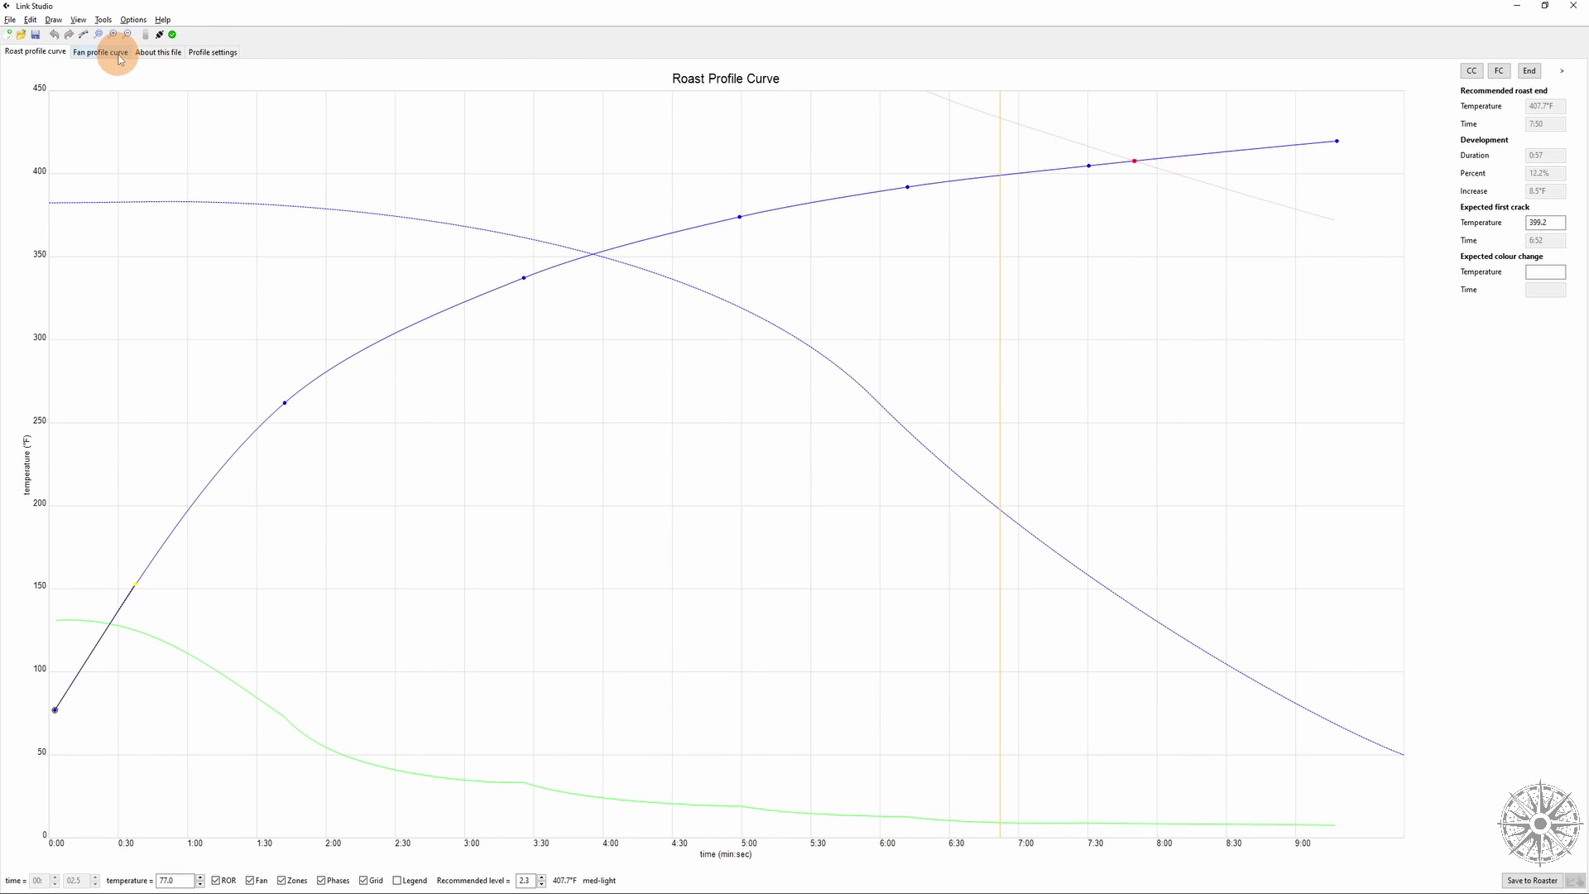
pyautogui.click(141, 53)
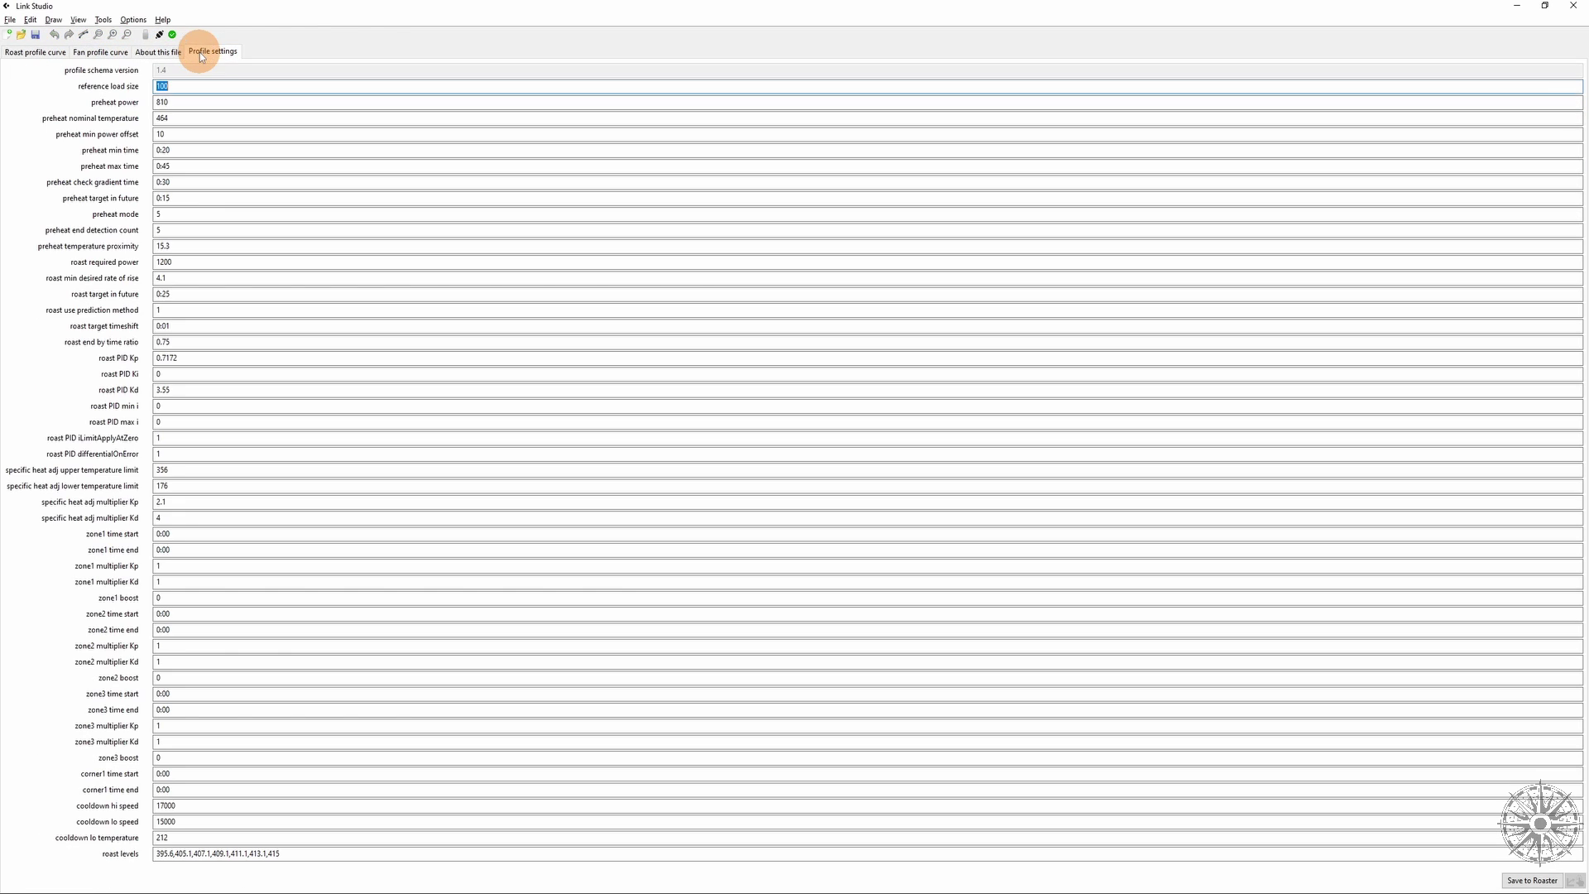
pyautogui.click(12, 22)
pyautogui.click(33, 60)
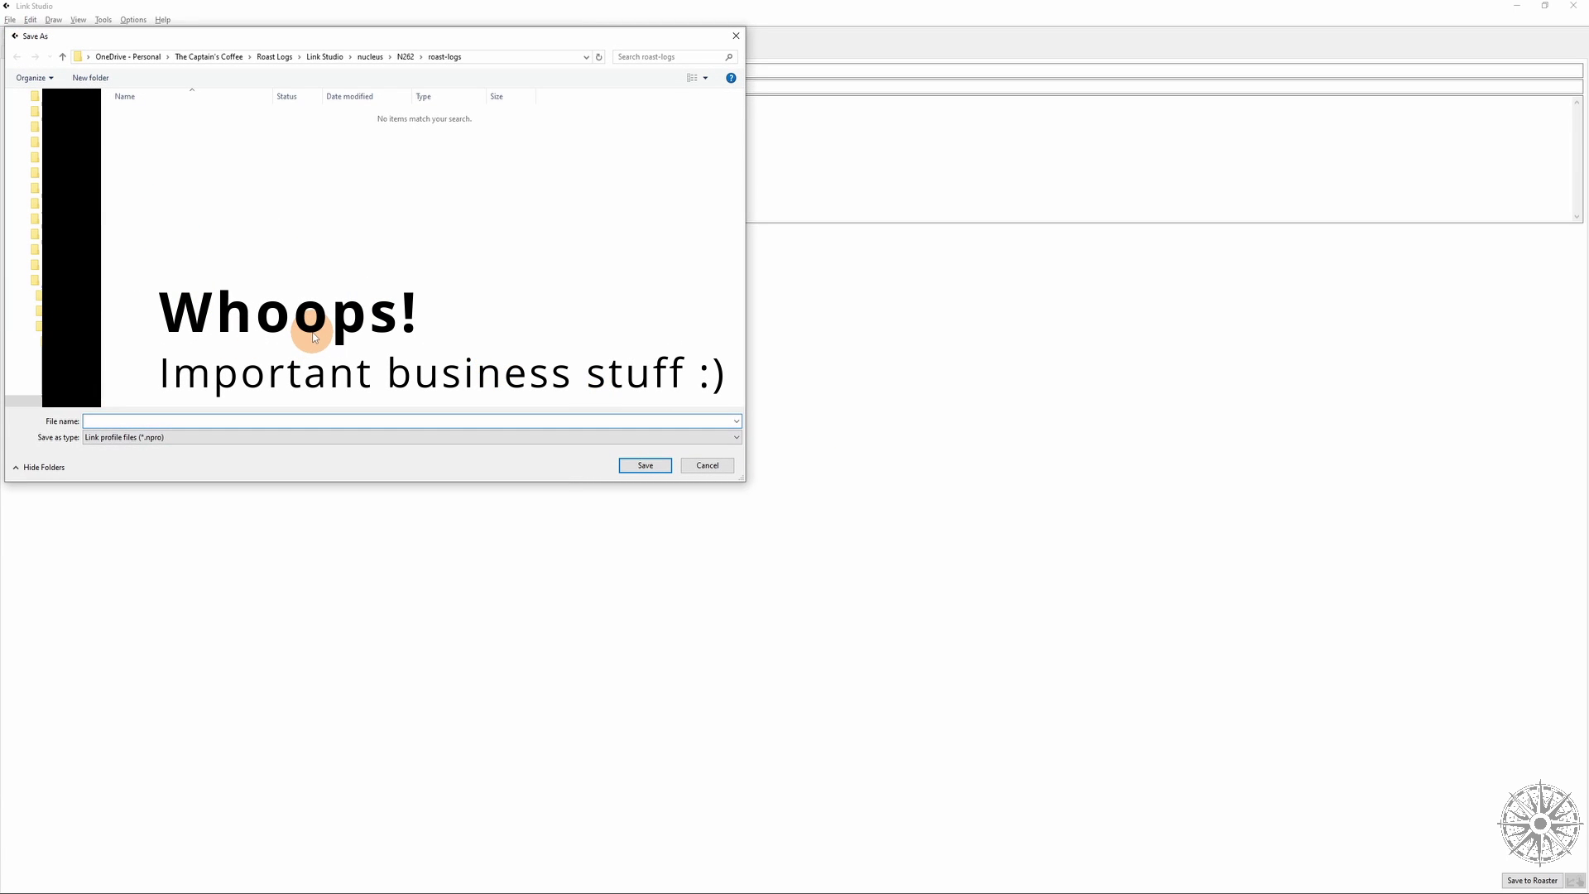
pyautogui.click(708, 465)
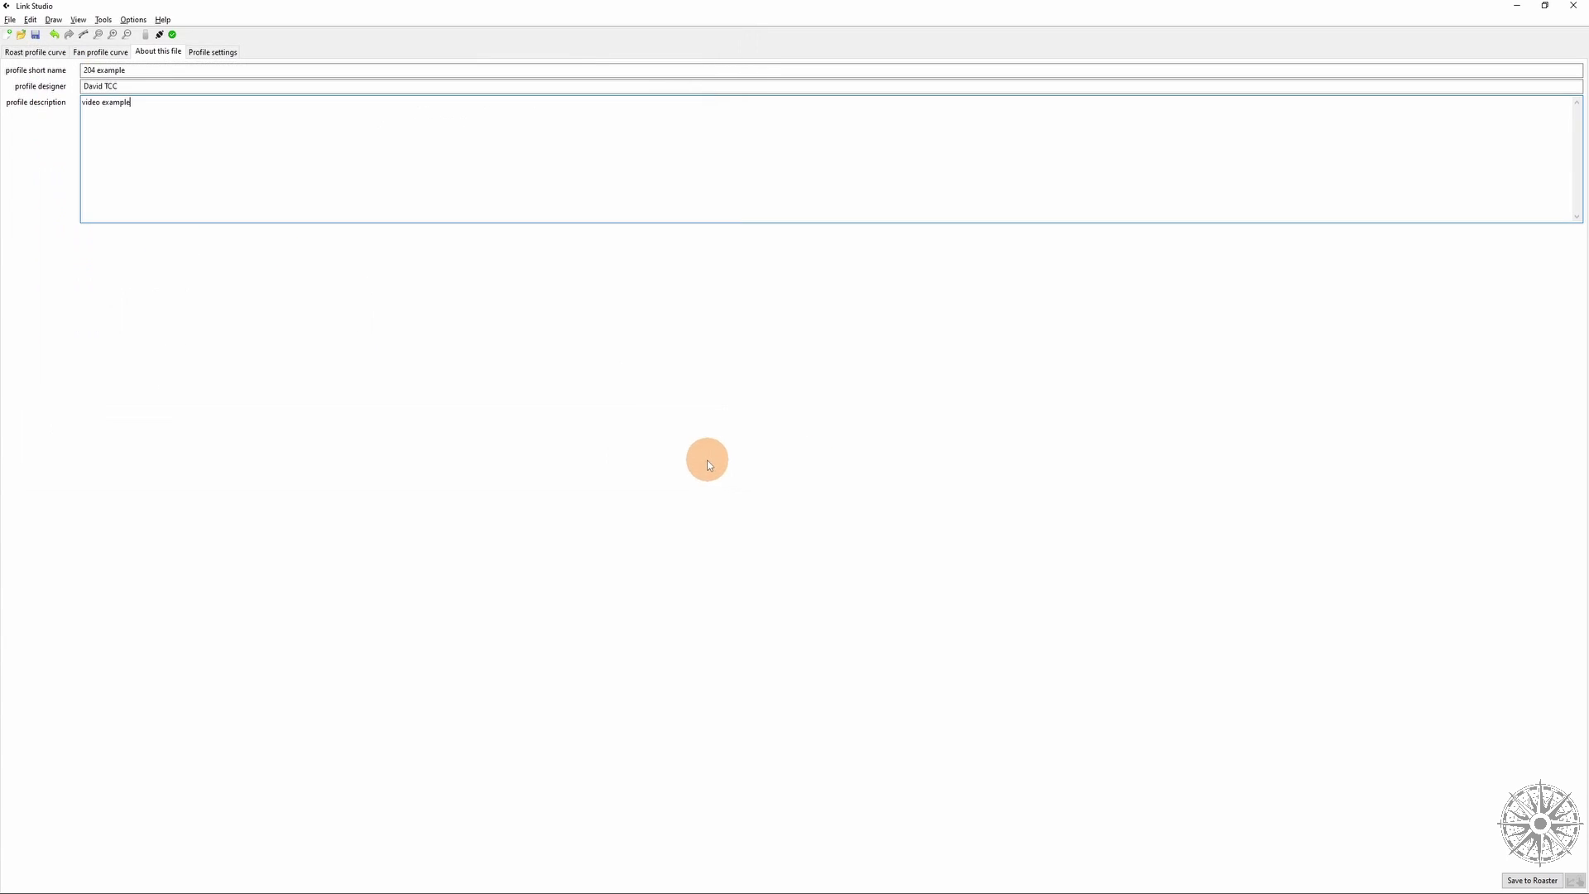
# Send the profile to the roaster, accepting it as '204 example'.
pyautogui.click(1533, 881)
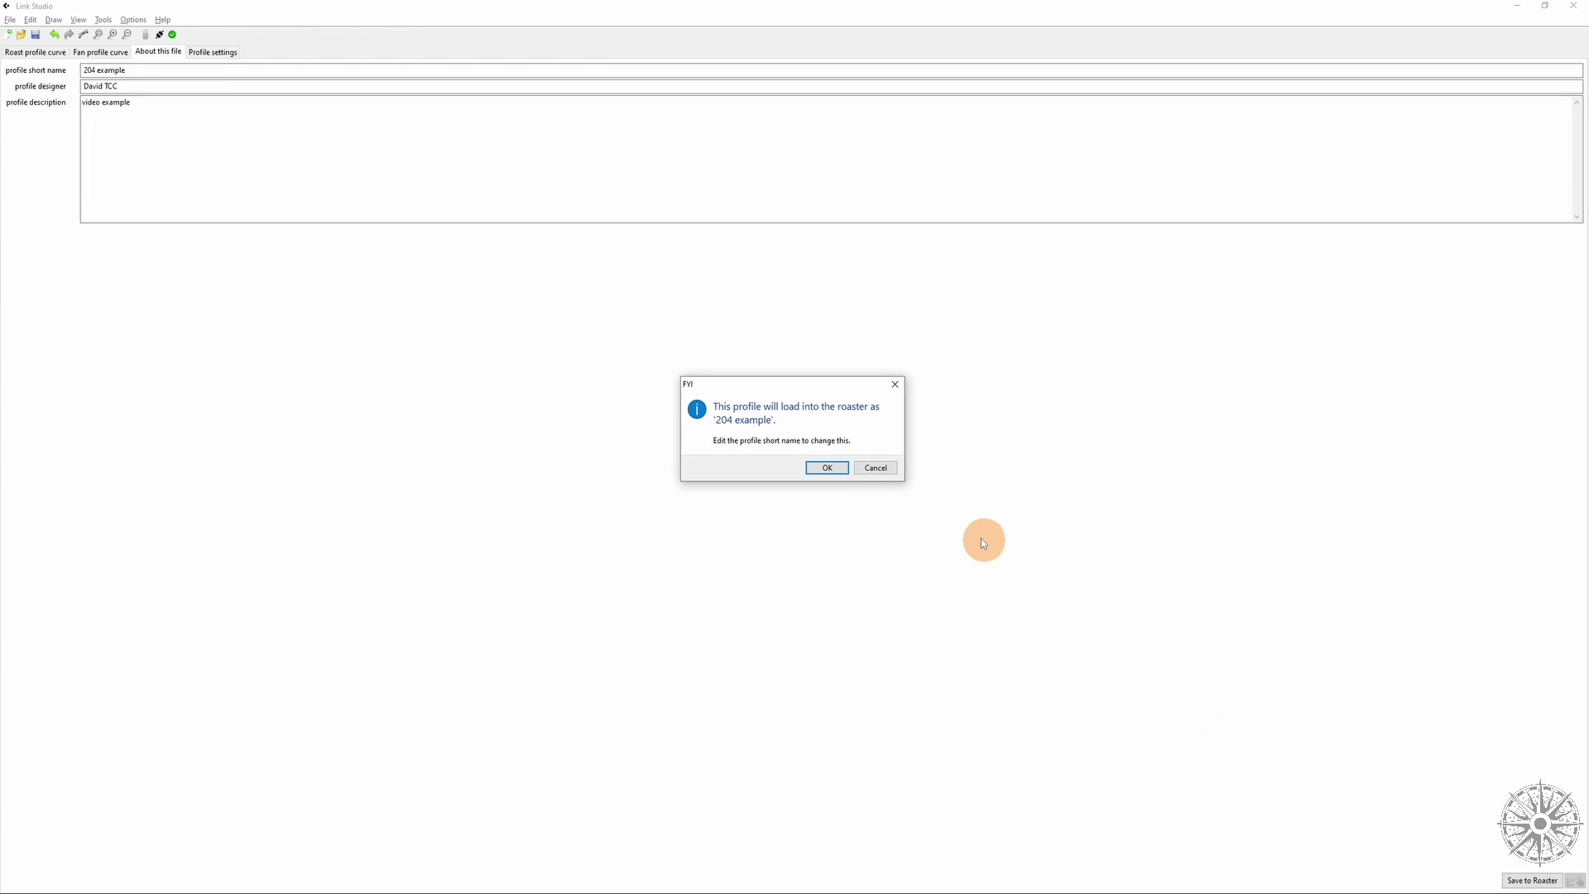
pyautogui.click(806, 469)
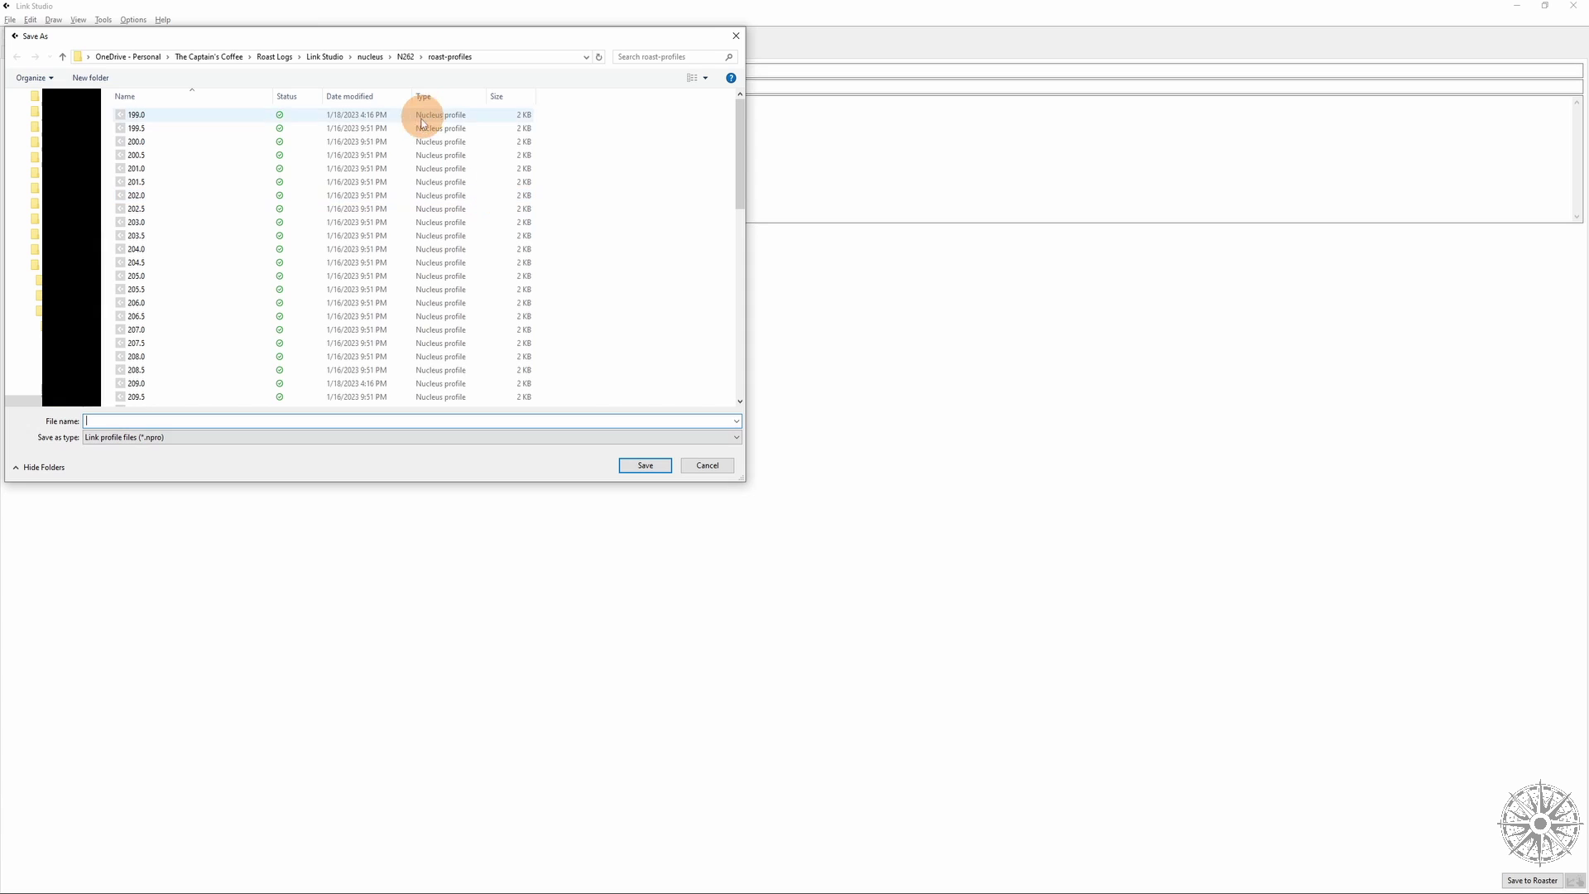
pyautogui.scroll(-13, 249, 272)
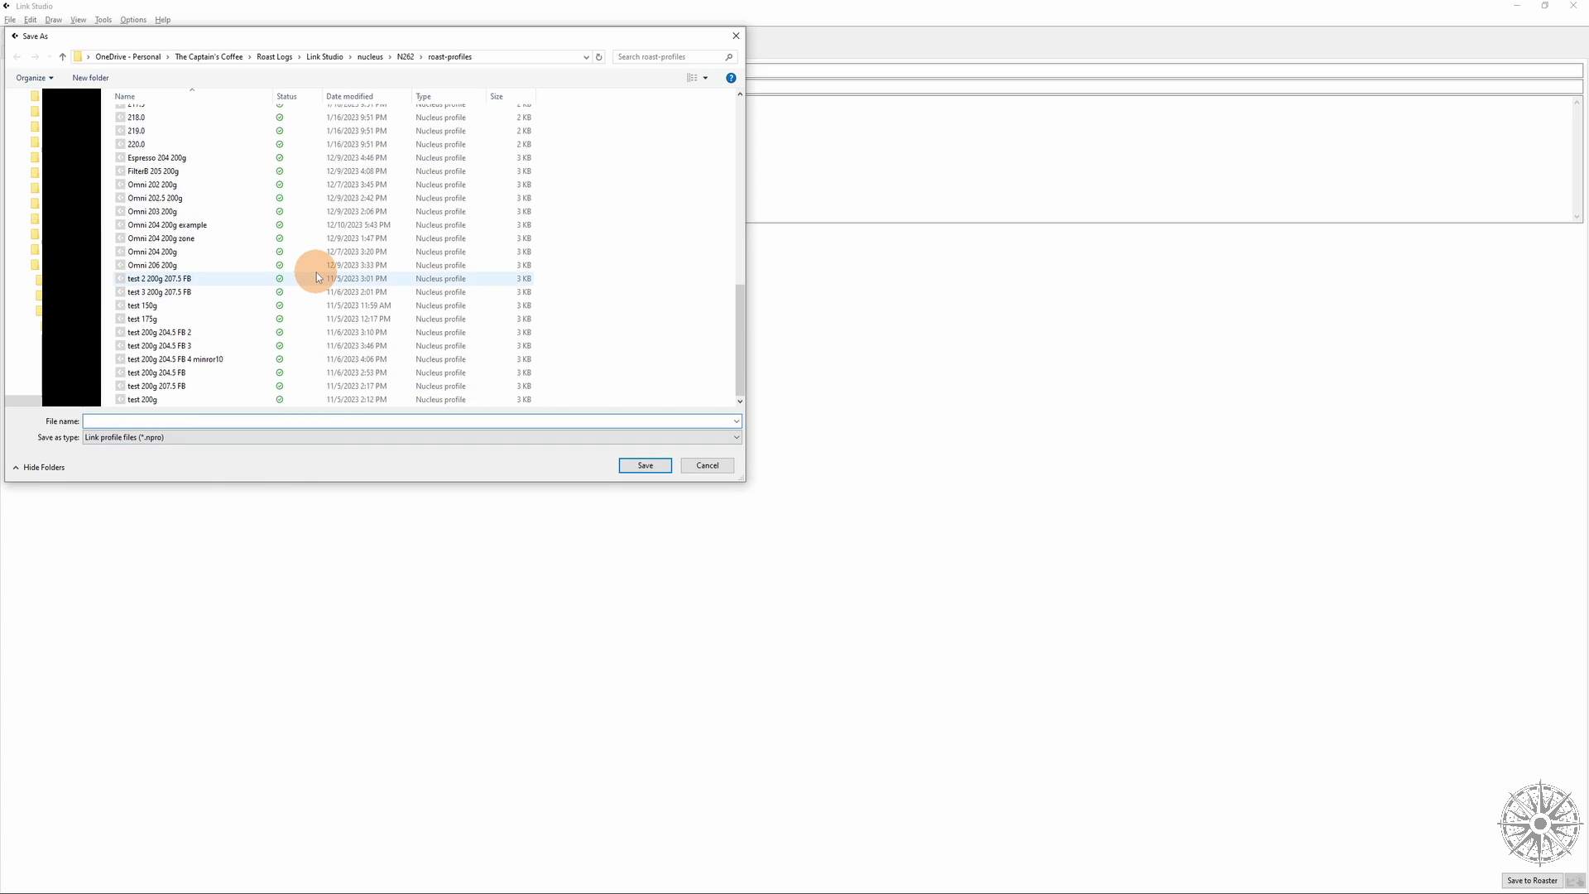
pyautogui.scroll(13, 256, 334)
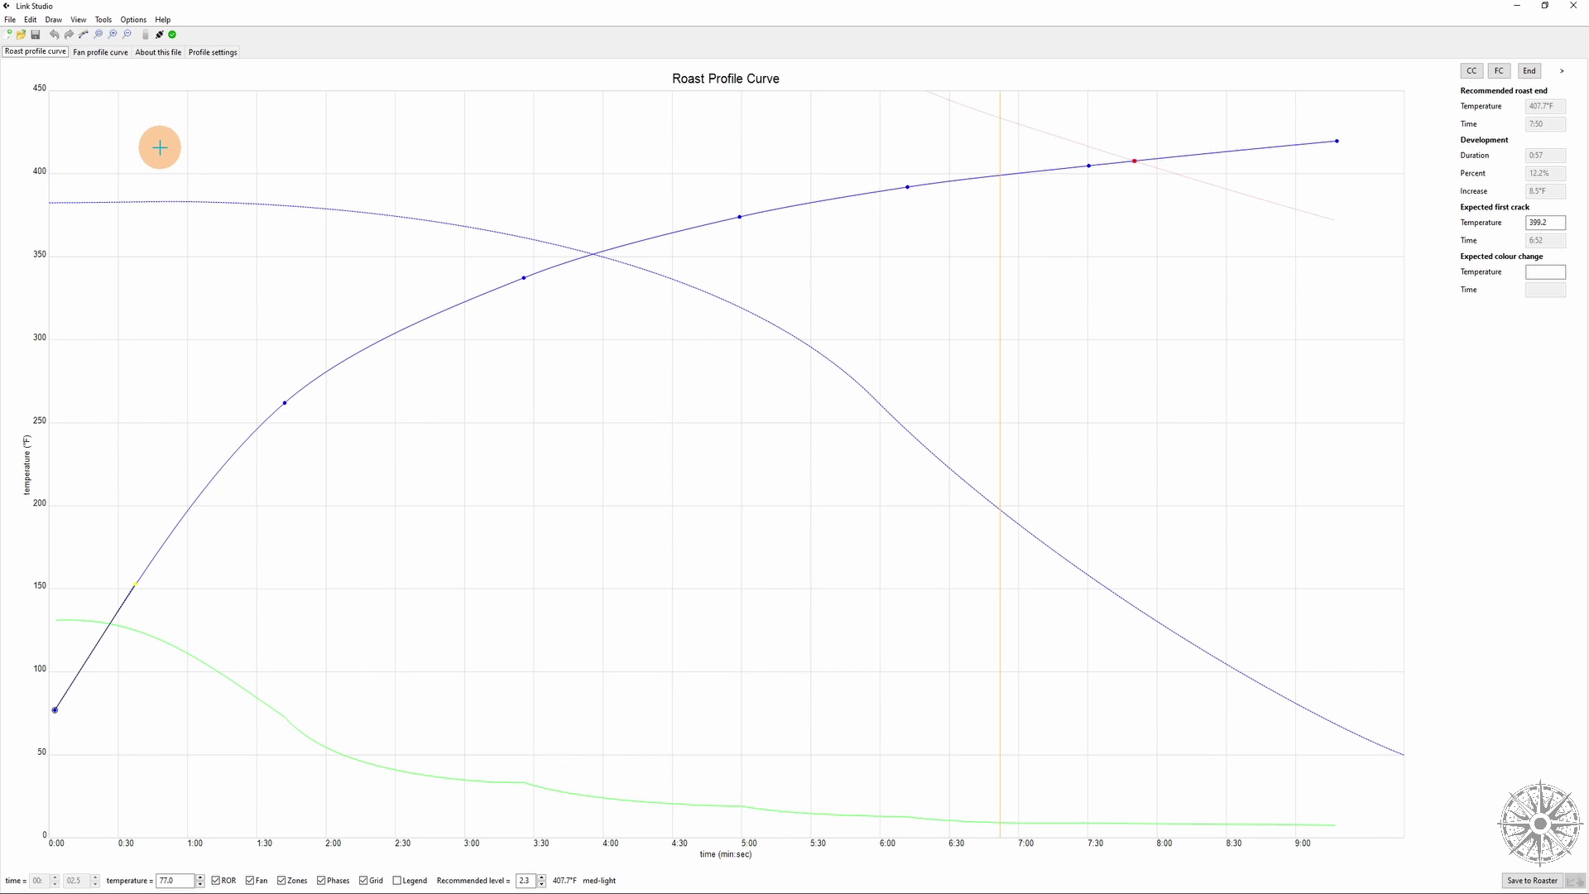
# Import the Artisan log 'cr dota sr800' as a Nucleus log with temperature conversion.
pyautogui.click(11, 20)
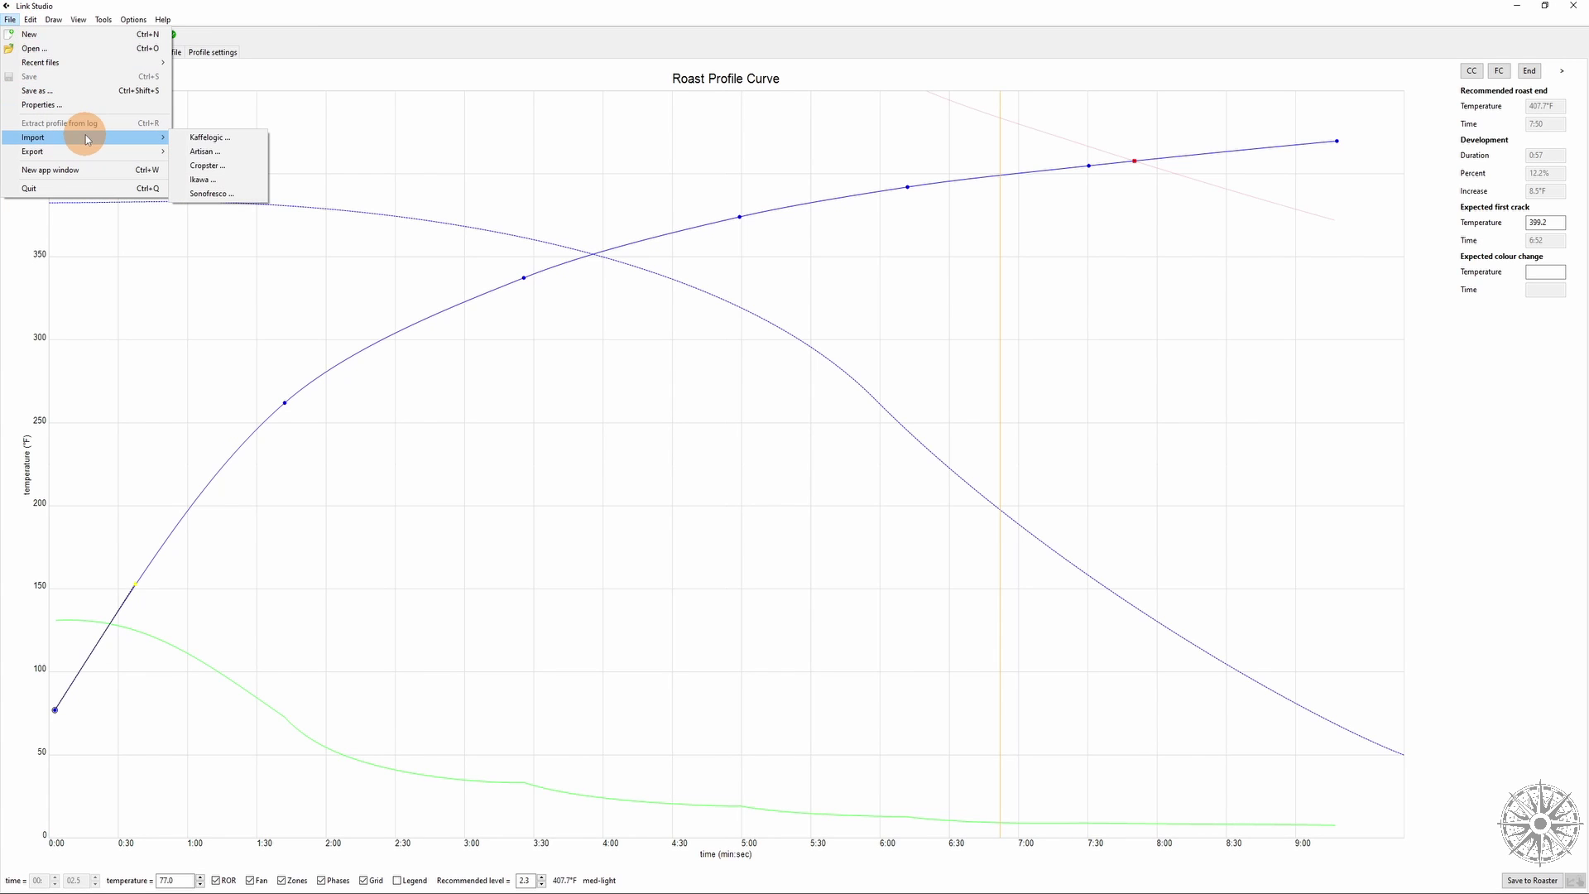
pyautogui.click(201, 153)
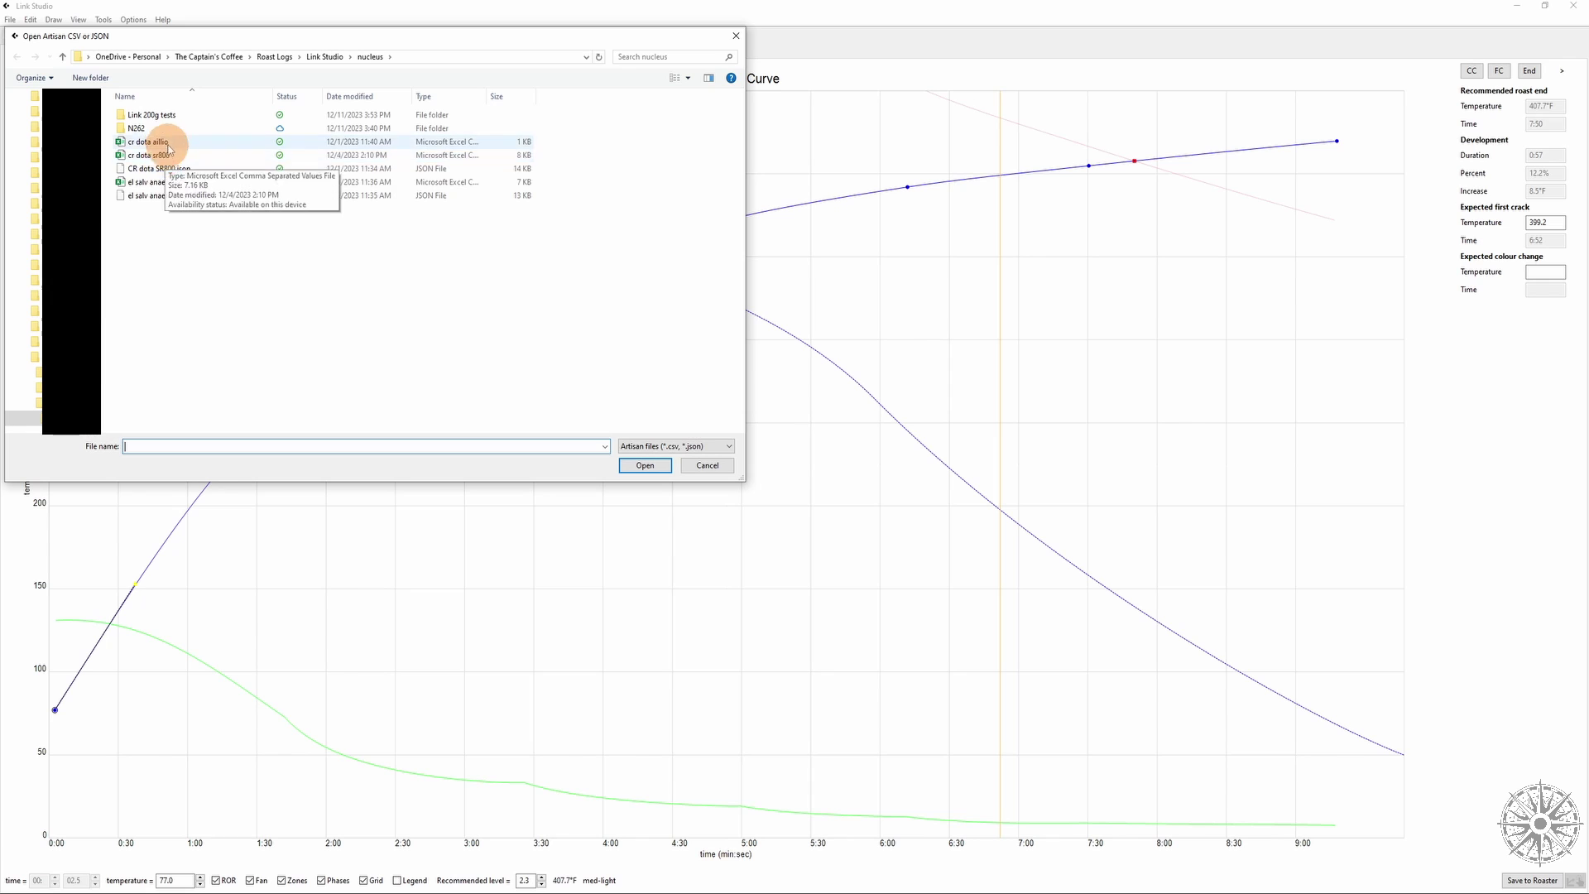
pyautogui.click(147, 157)
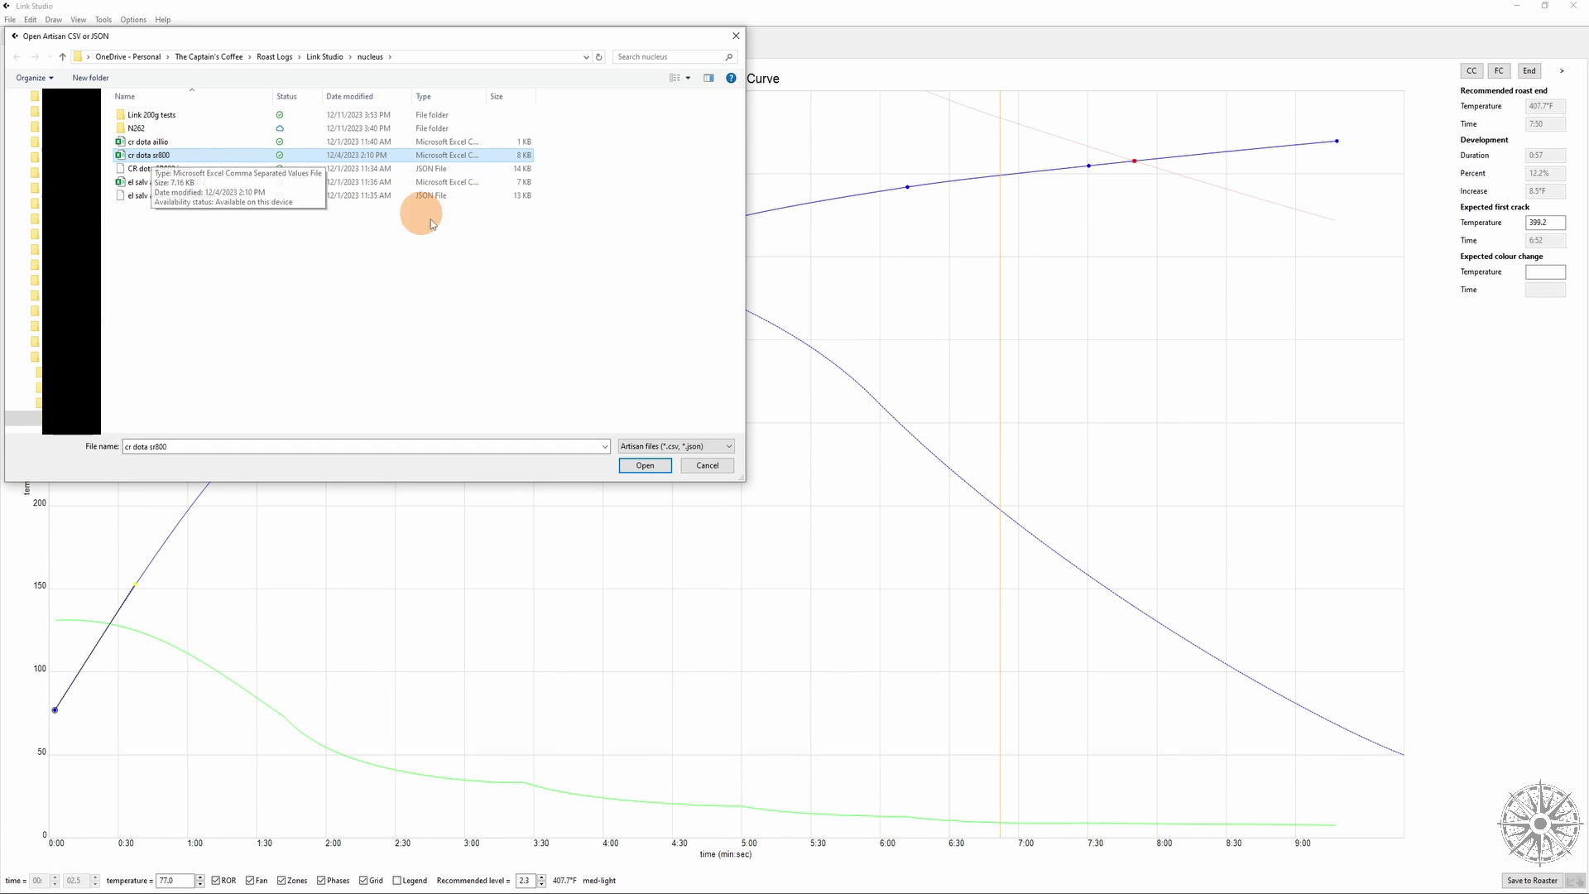
pyautogui.click(645, 466)
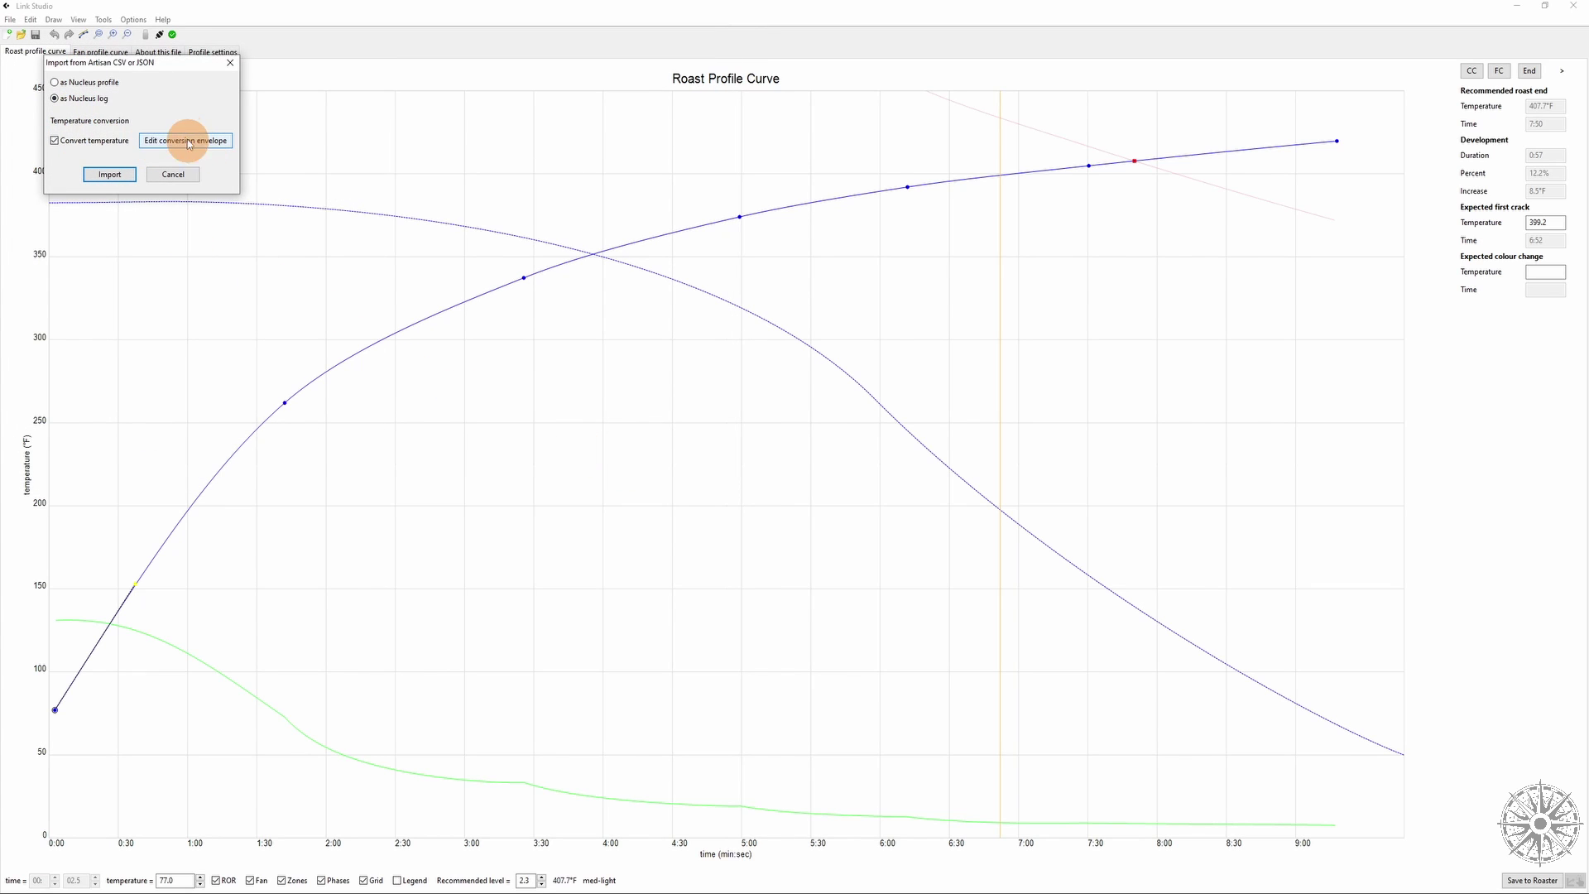
pyautogui.click(109, 174)
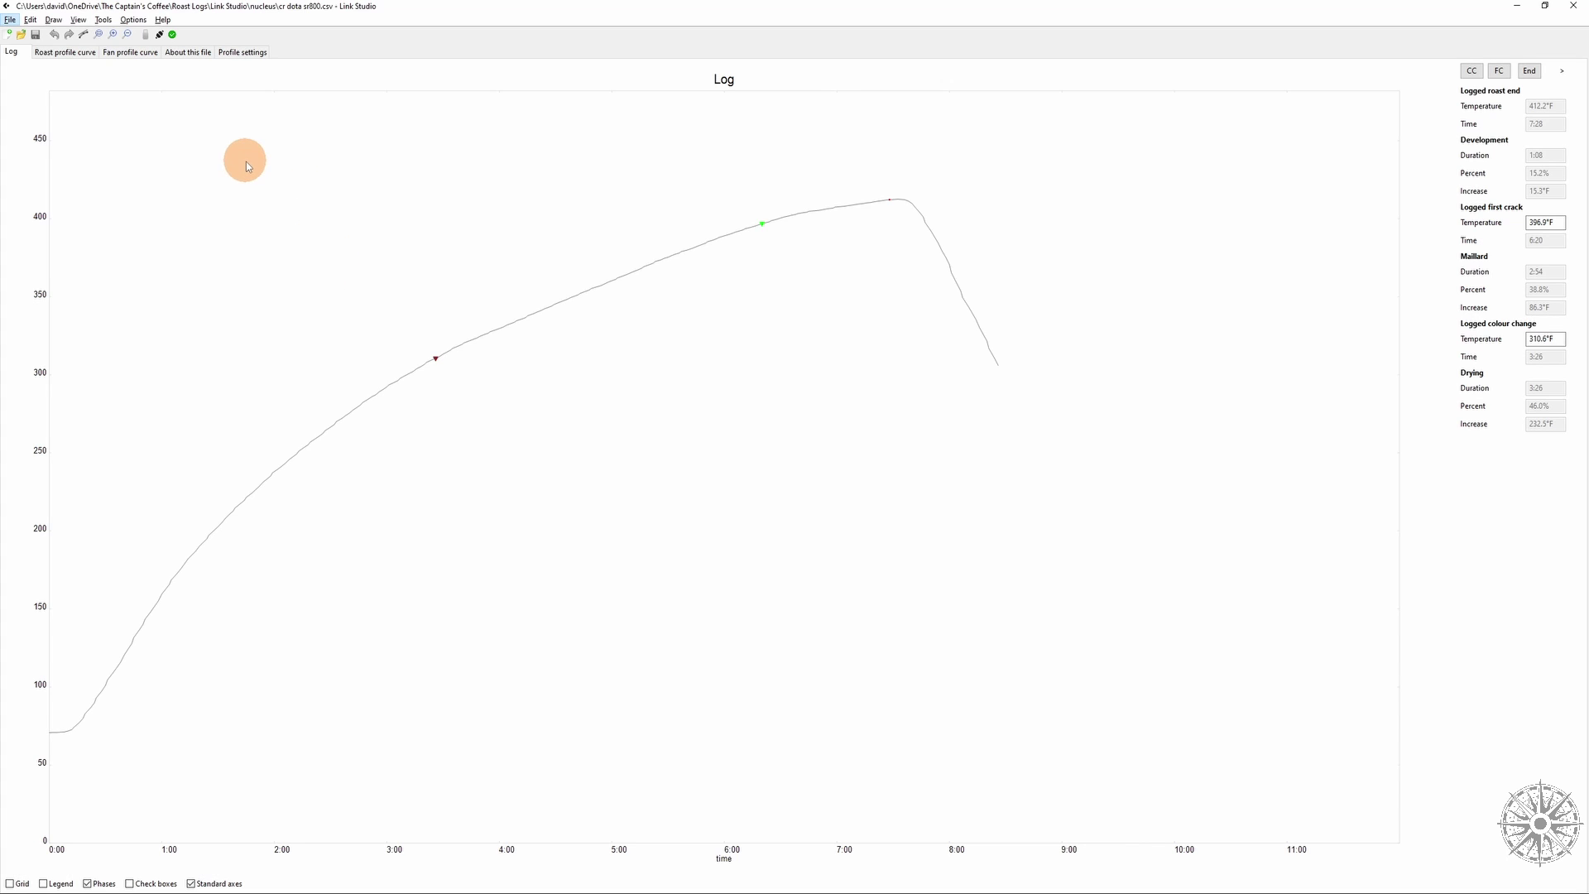
pyautogui.click(10, 19)
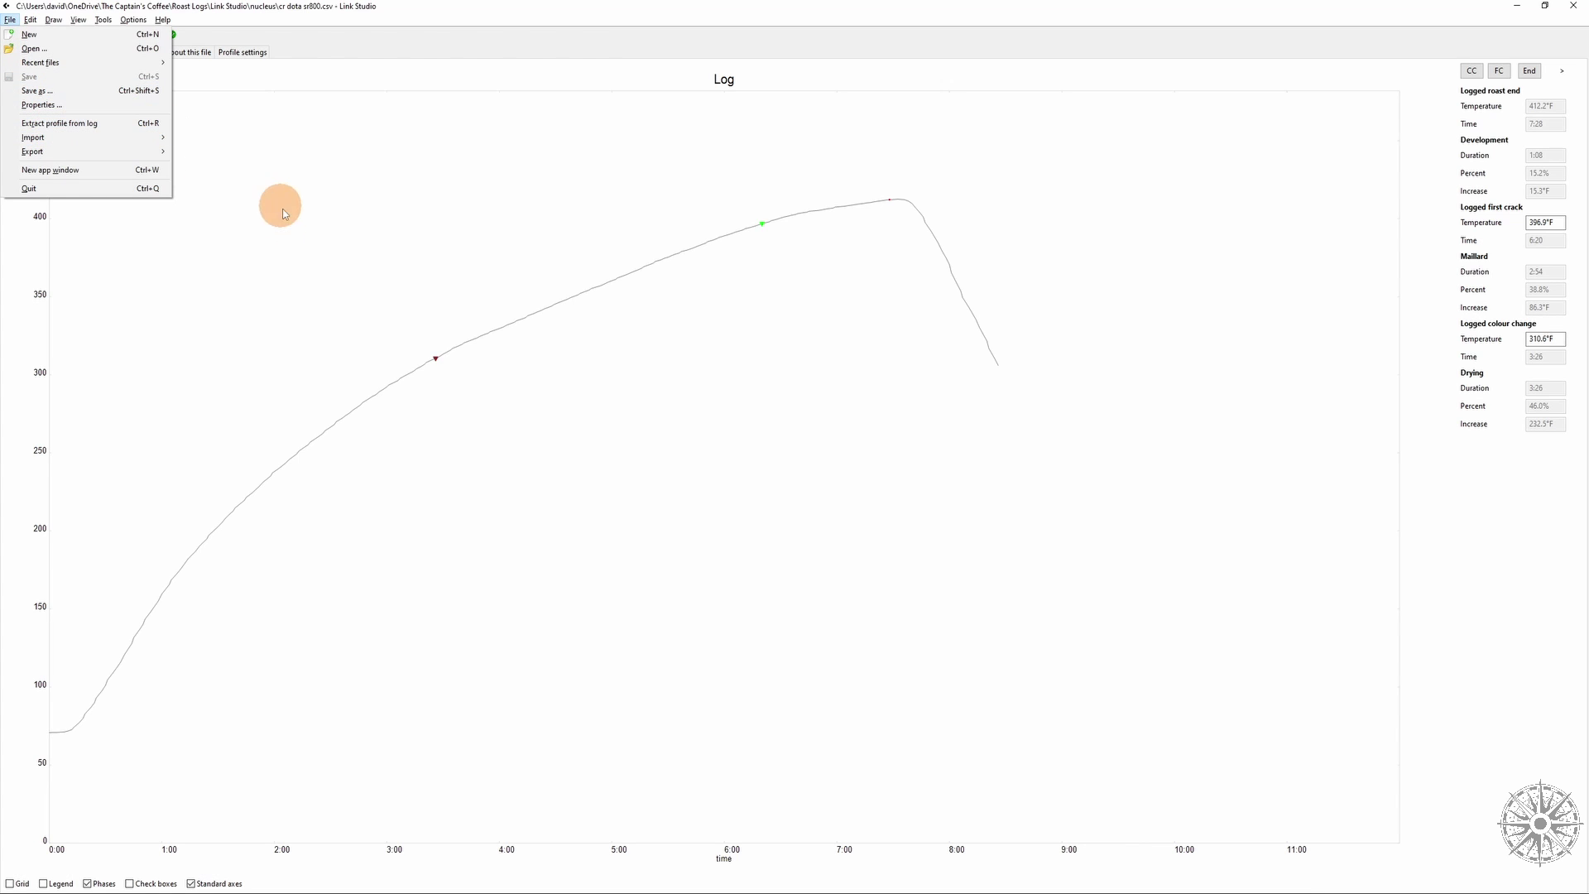
pyautogui.click(191, 387)
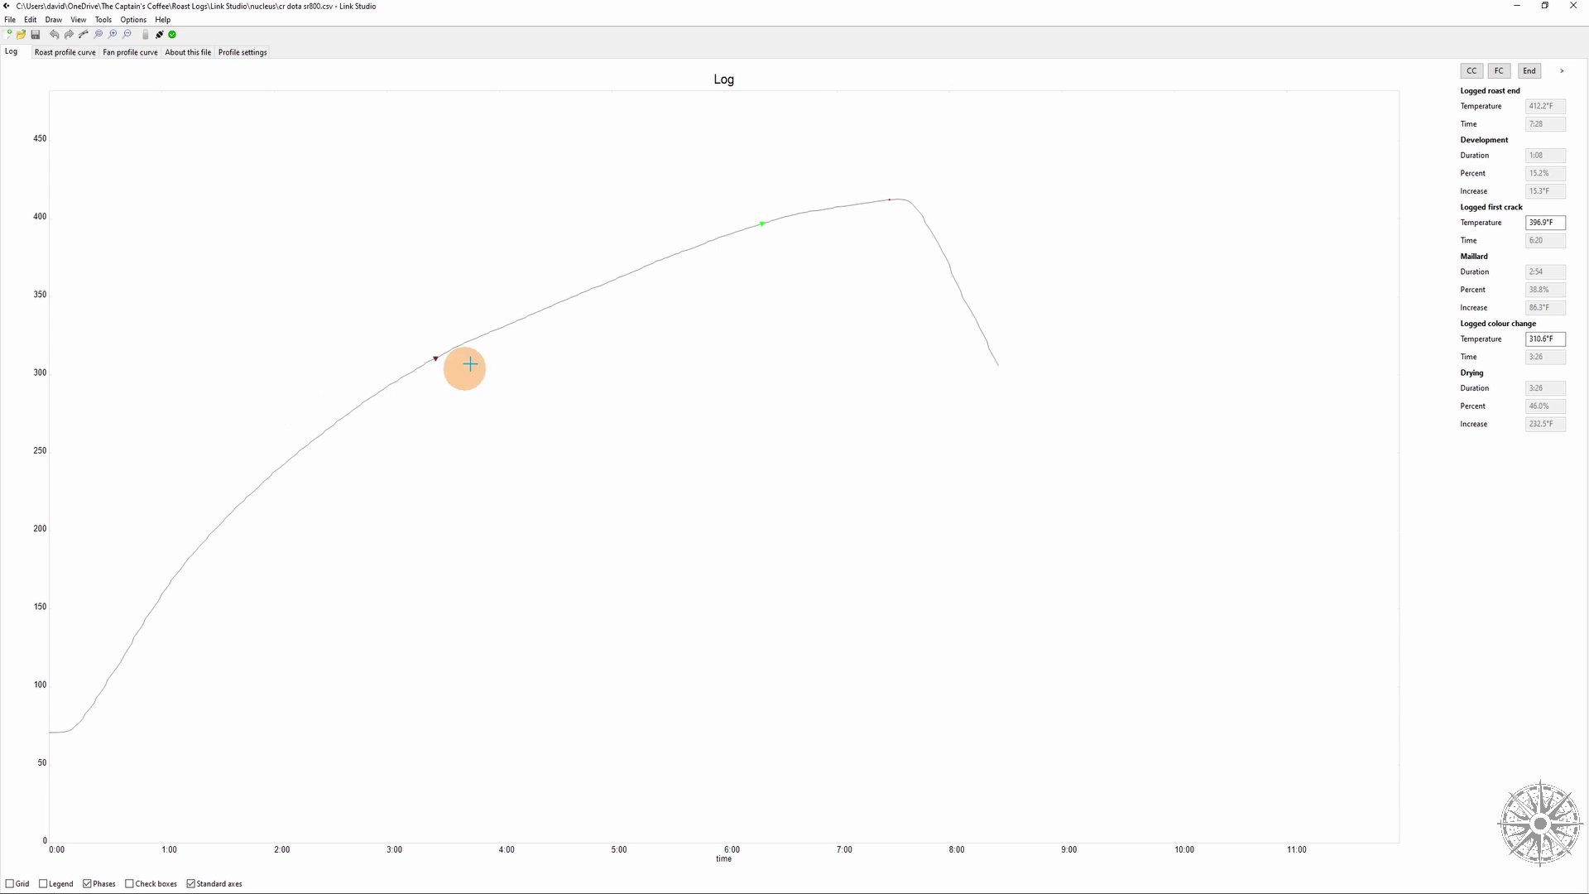
pyautogui.click(66, 51)
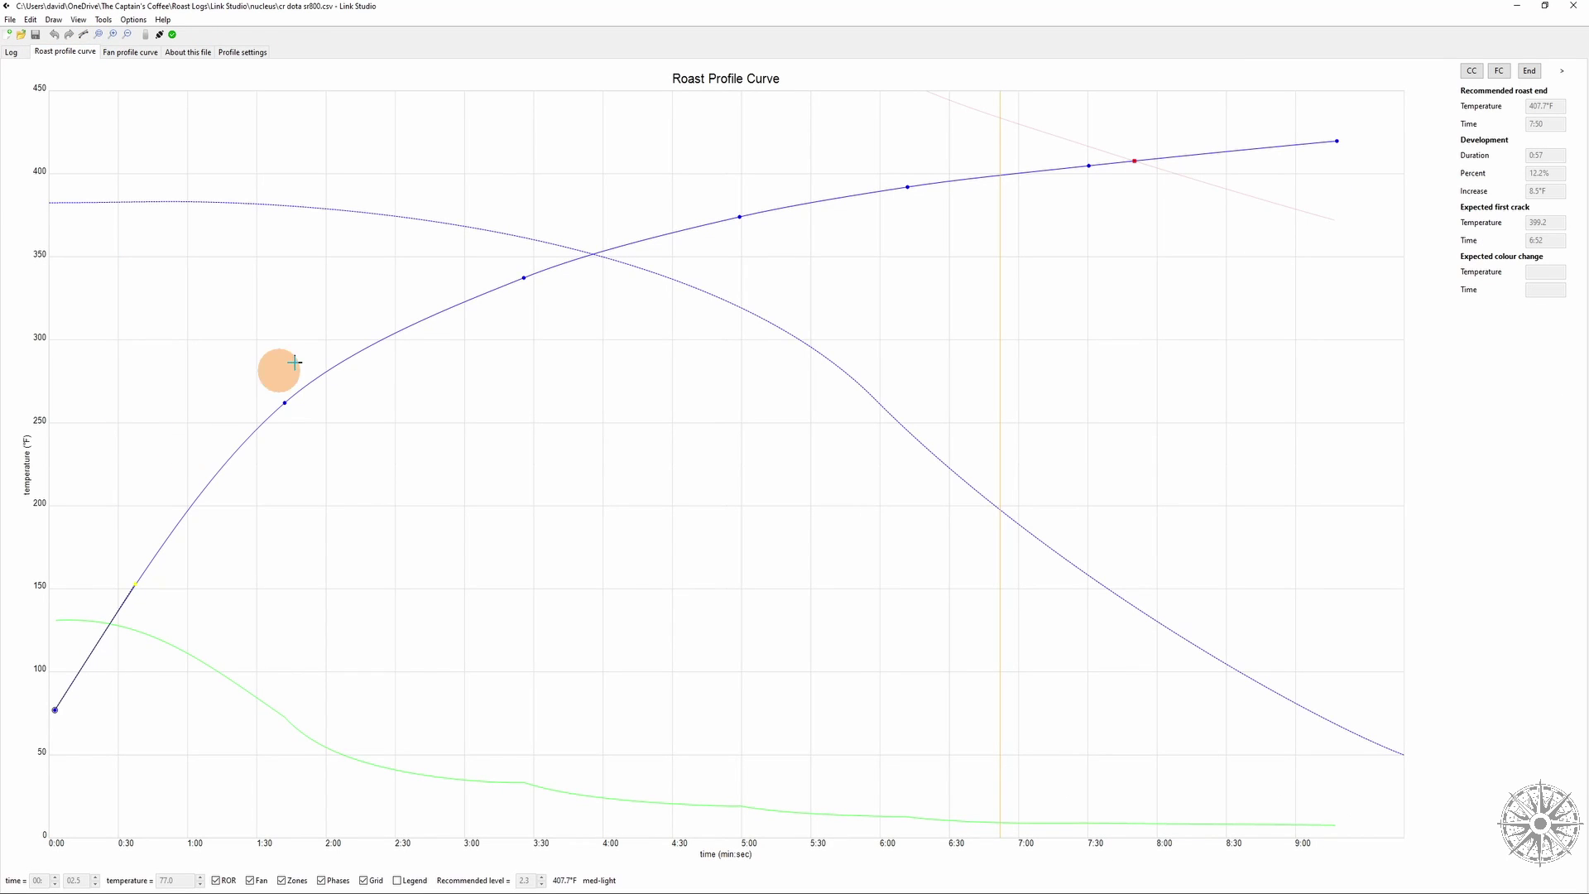
pyautogui.hotkey('ctrl', 'shift', 'Tab')
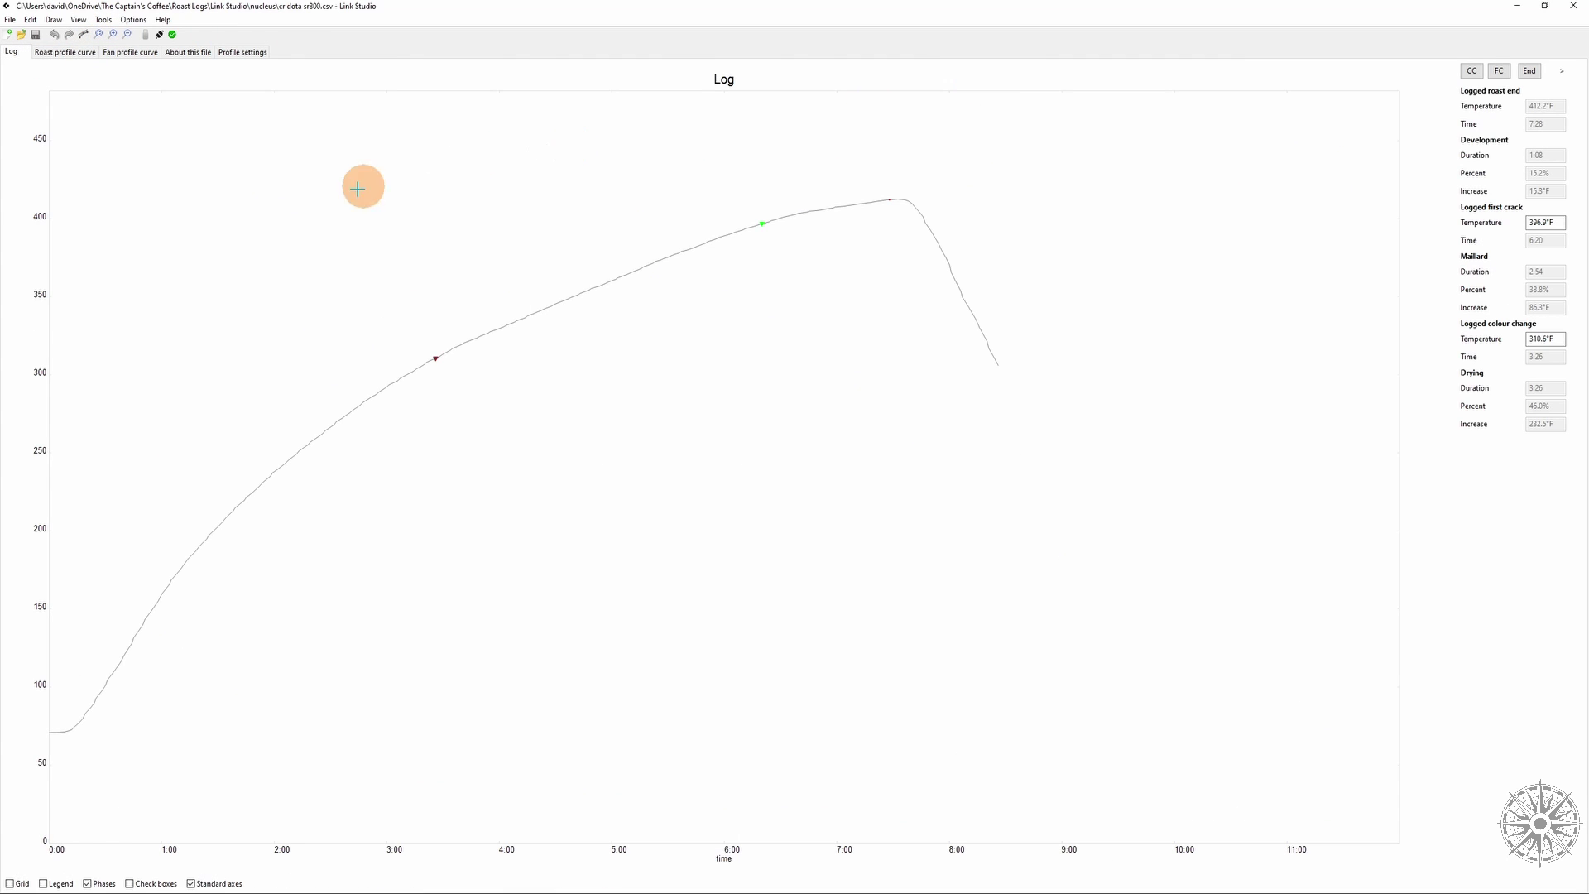
pyautogui.click(11, 20)
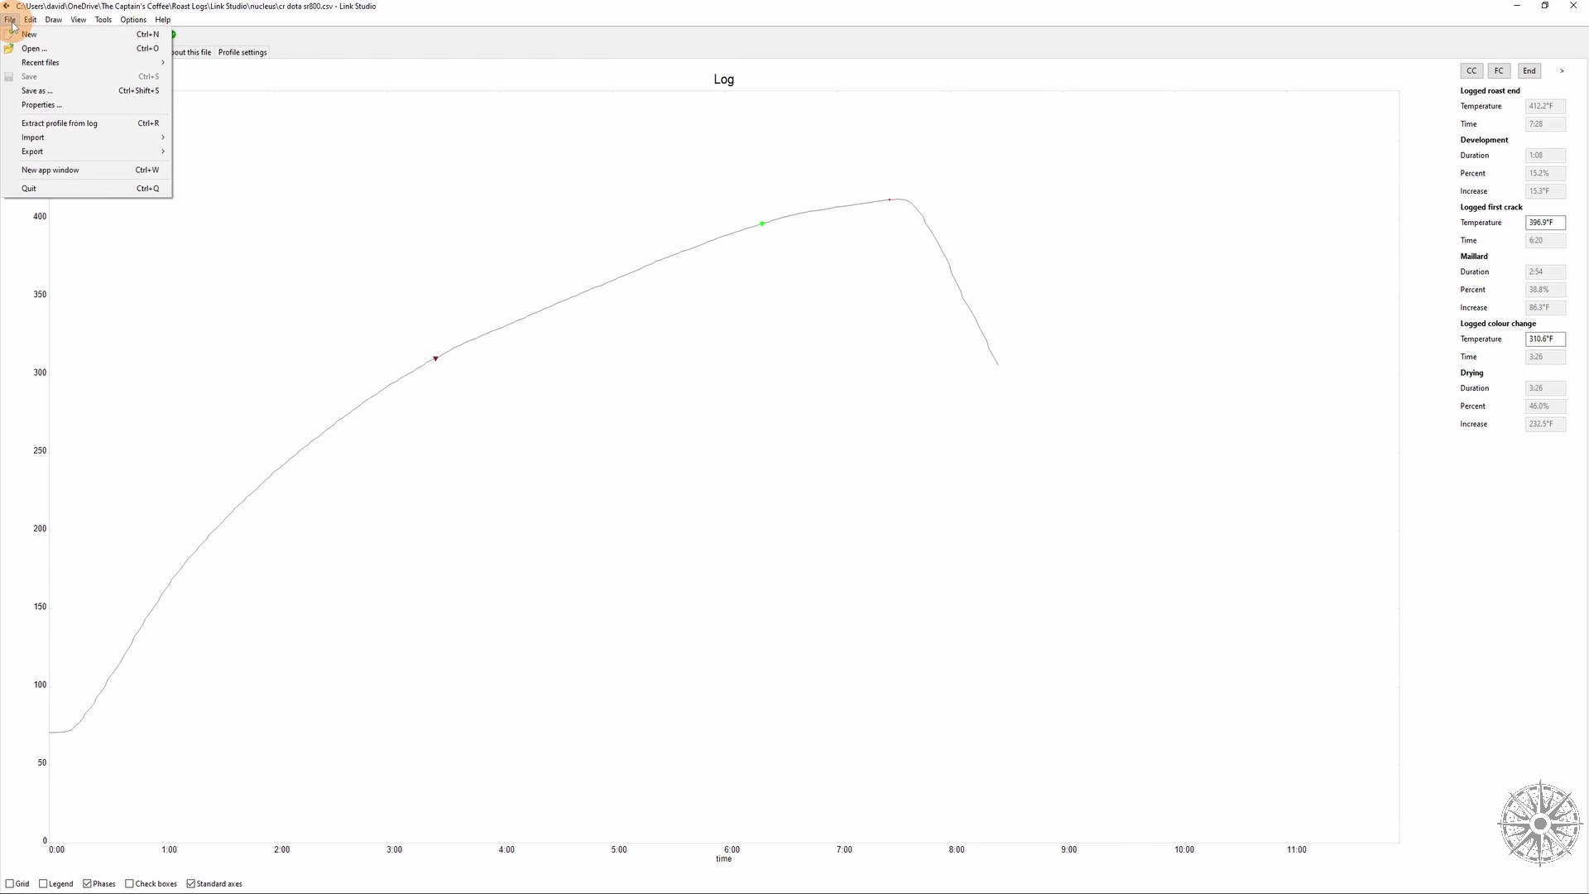
pyautogui.moveTo(71, 137)
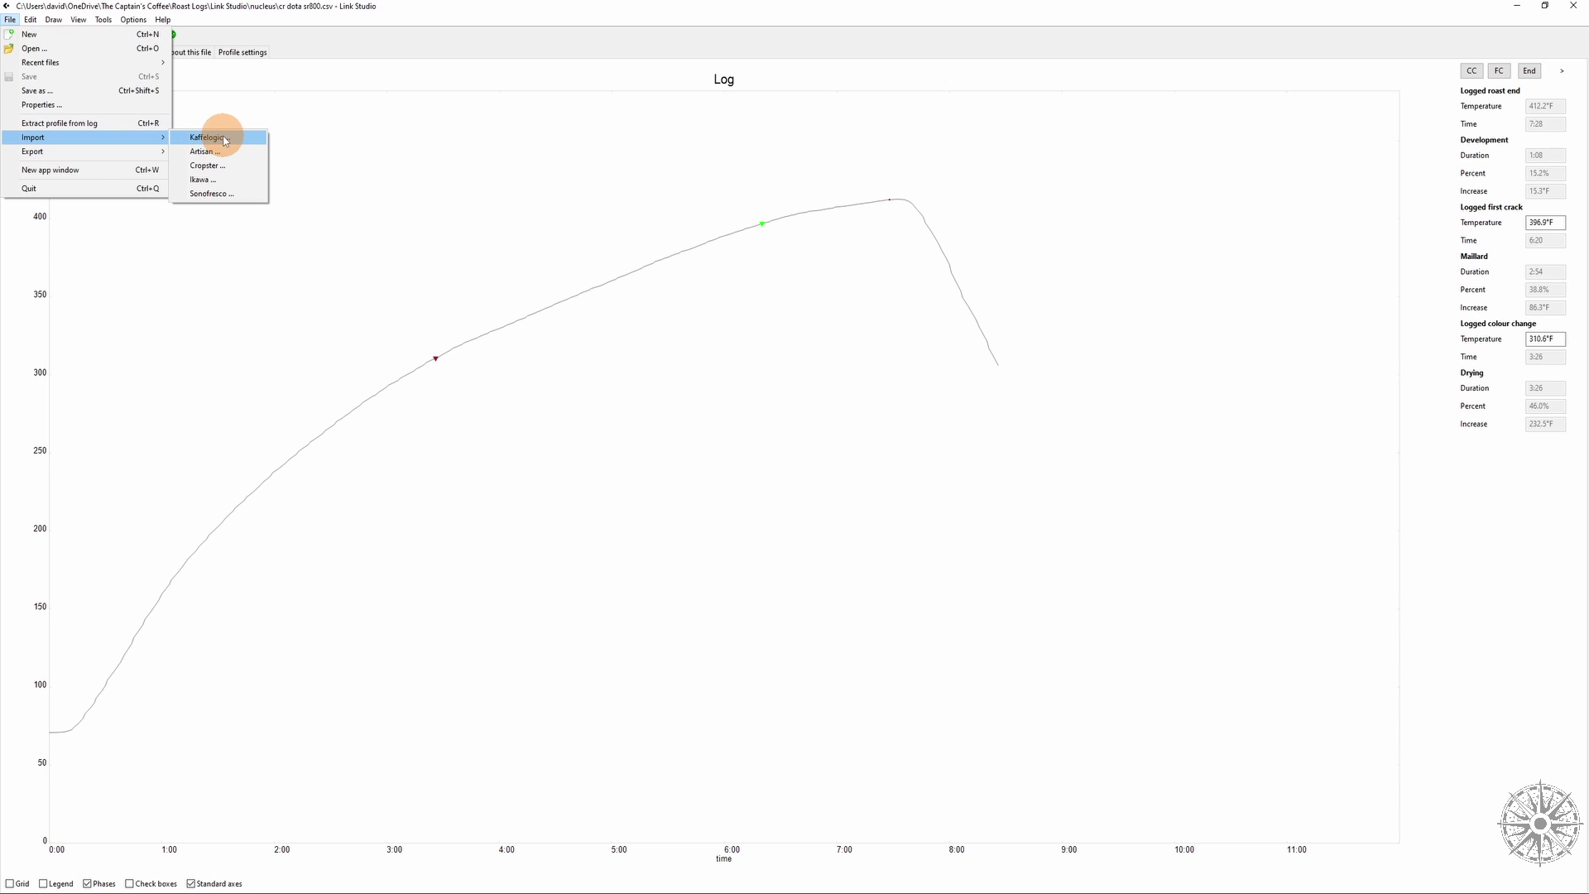
pyautogui.click(720, 390)
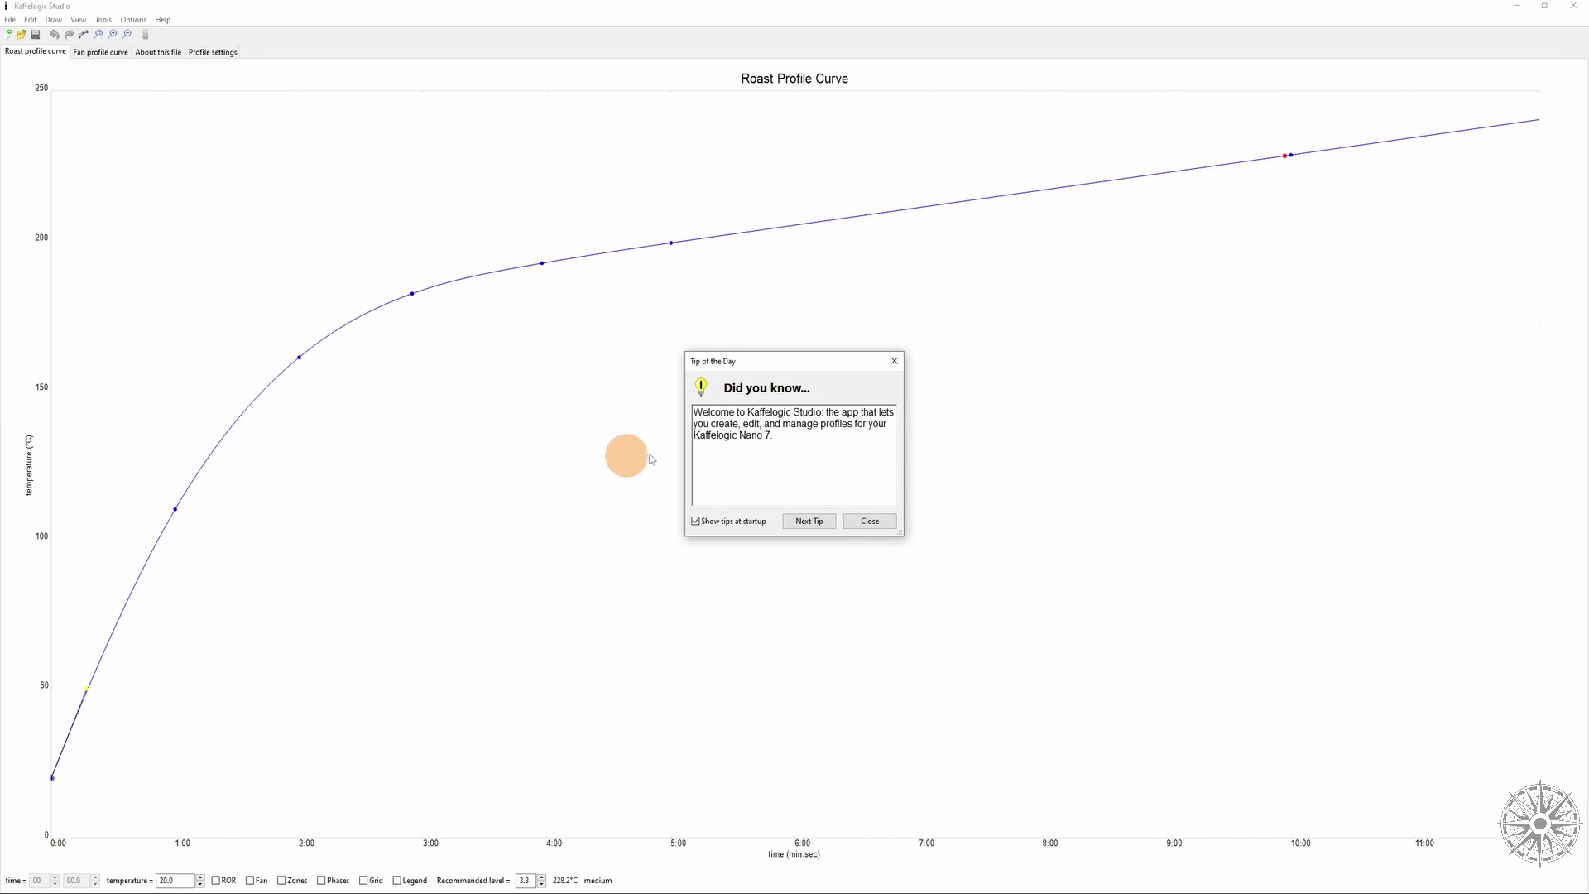
# Dismiss Kaffelogic Studio's Tip of the Day and update notice, then close the File import menu.
pyautogui.click(873, 522)
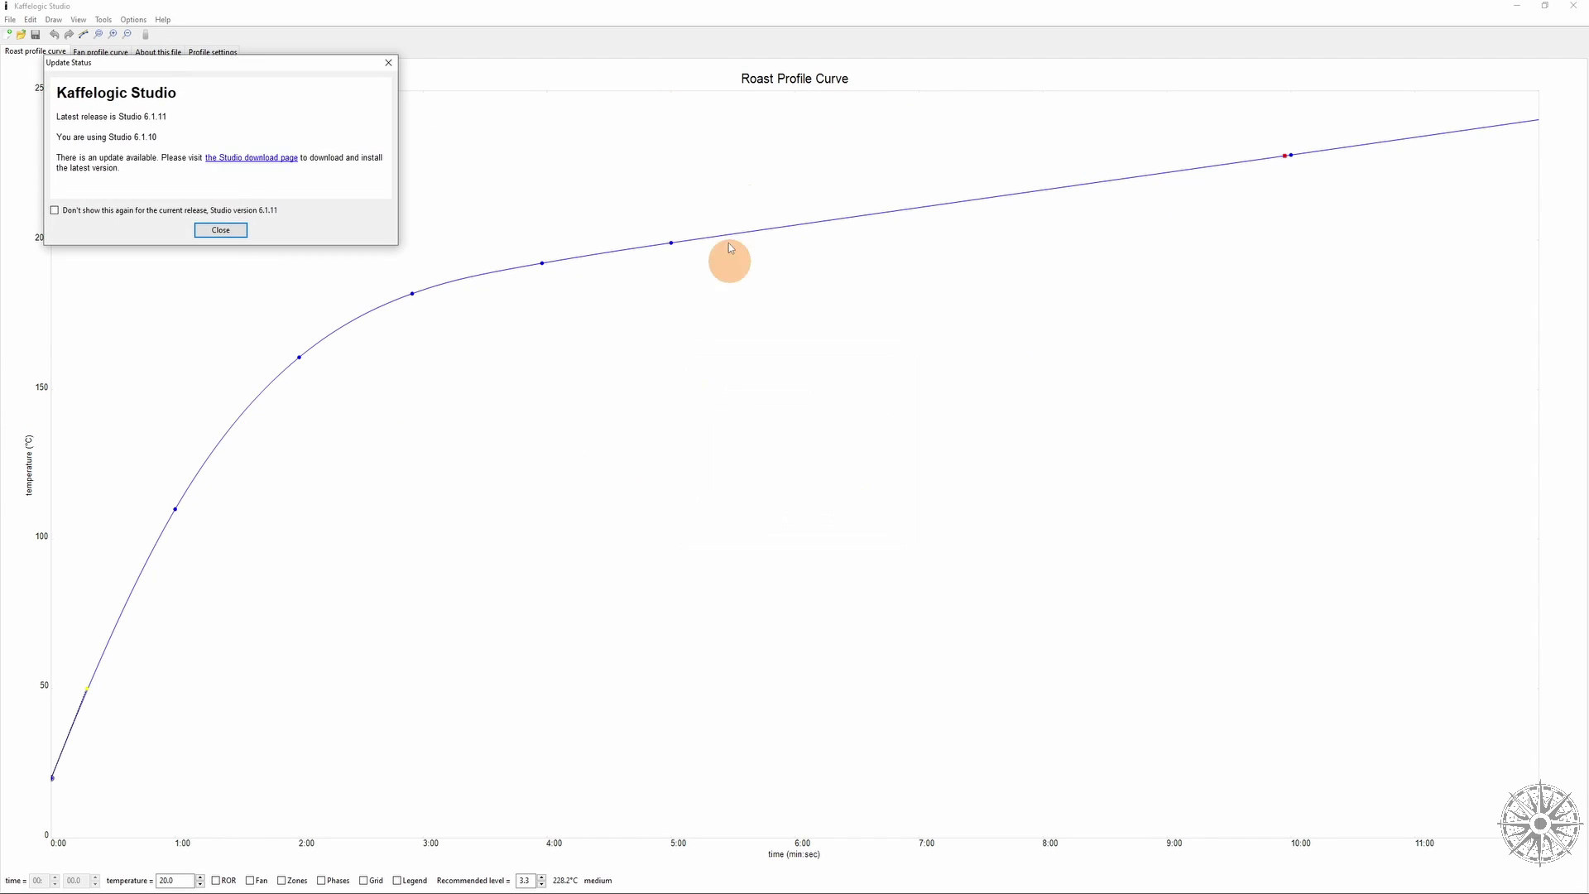
pyautogui.click(209, 233)
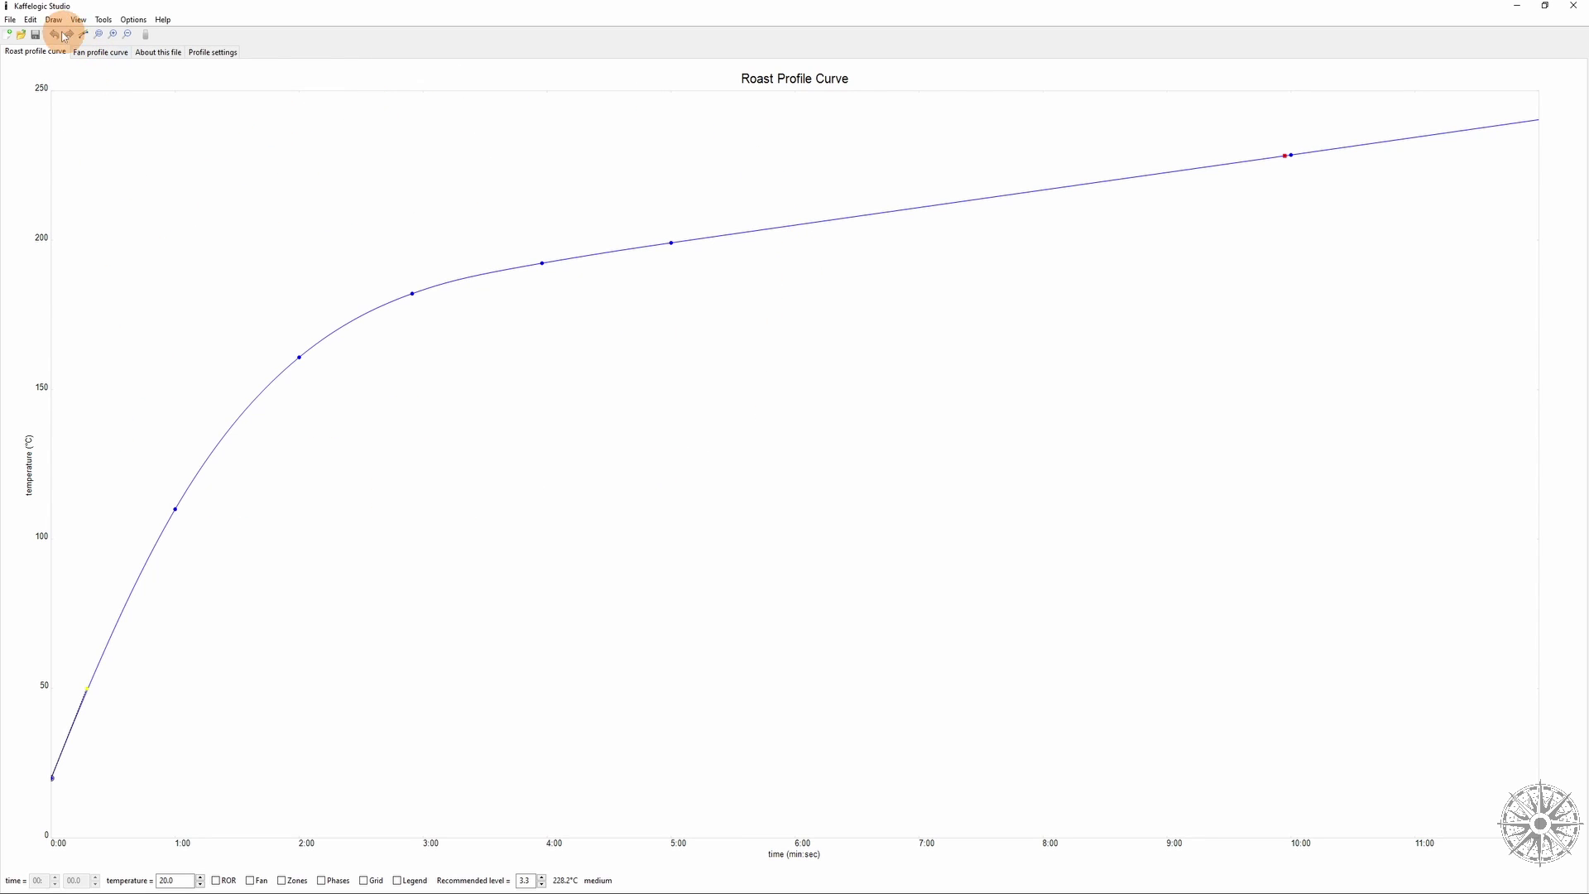
pyautogui.click(10, 19)
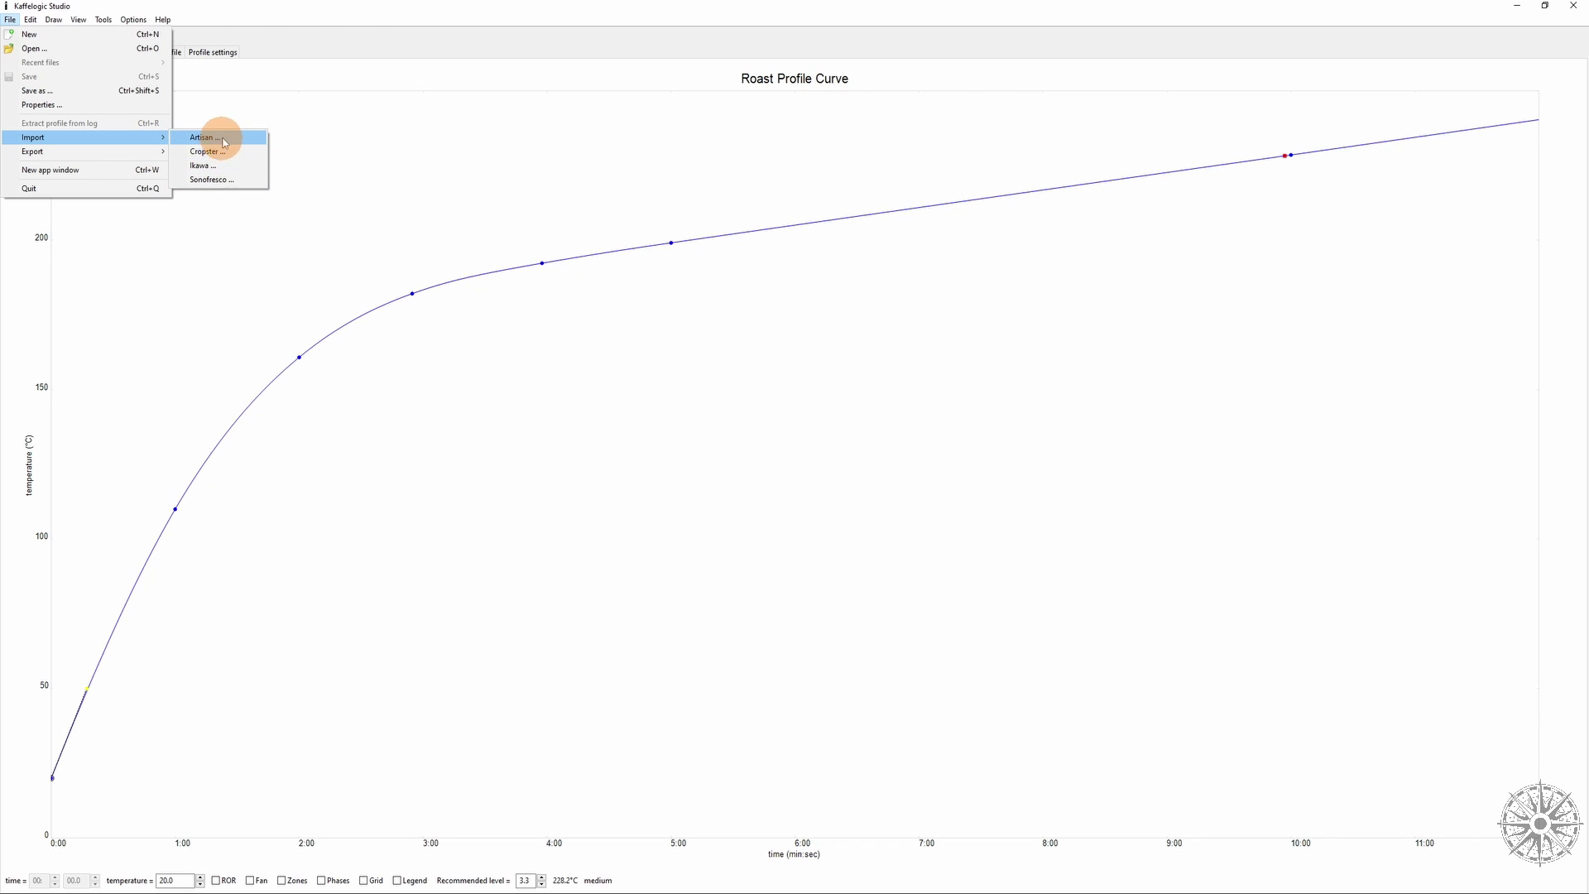
pyautogui.click(682, 159)
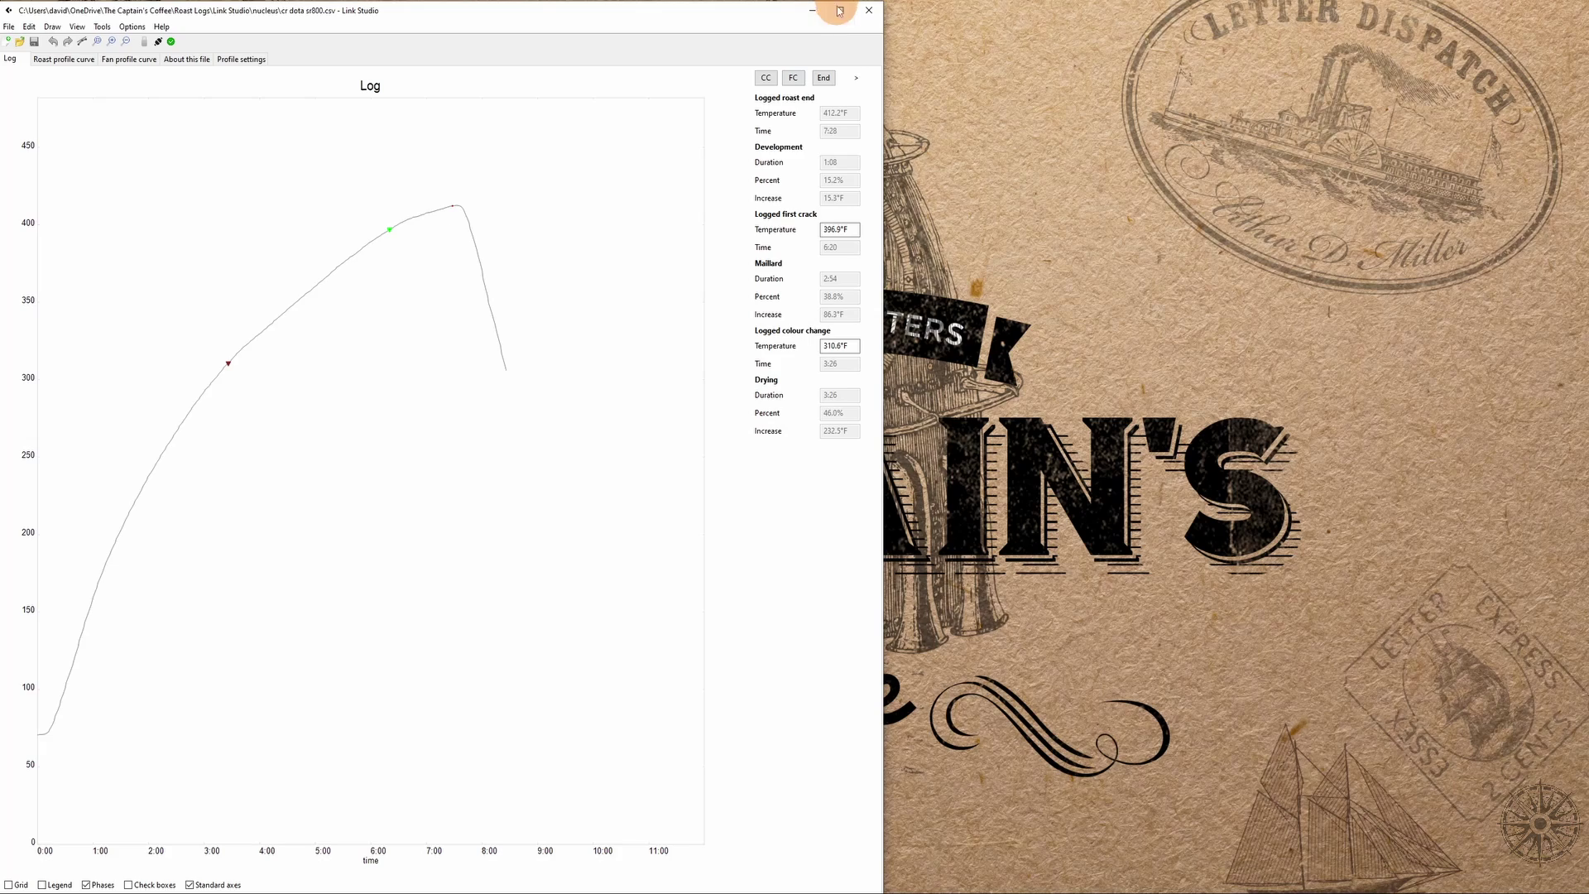
# Maximise the window and review the roast curve, fan curve, settings and log, ending on the roast curve.
pyautogui.click(841, 14)
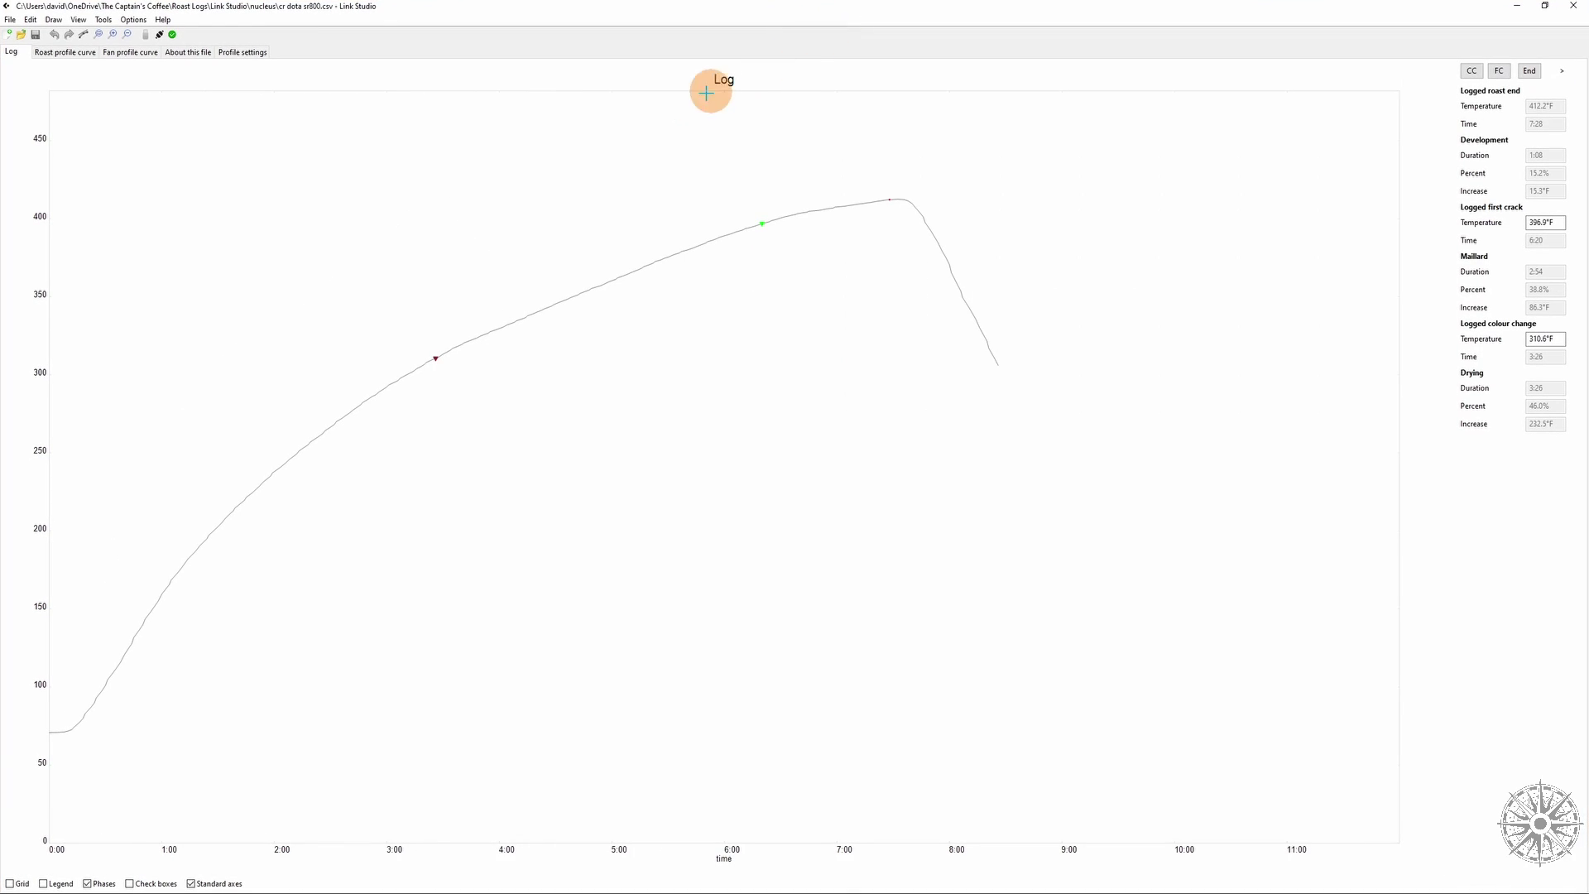
pyautogui.click(64, 54)
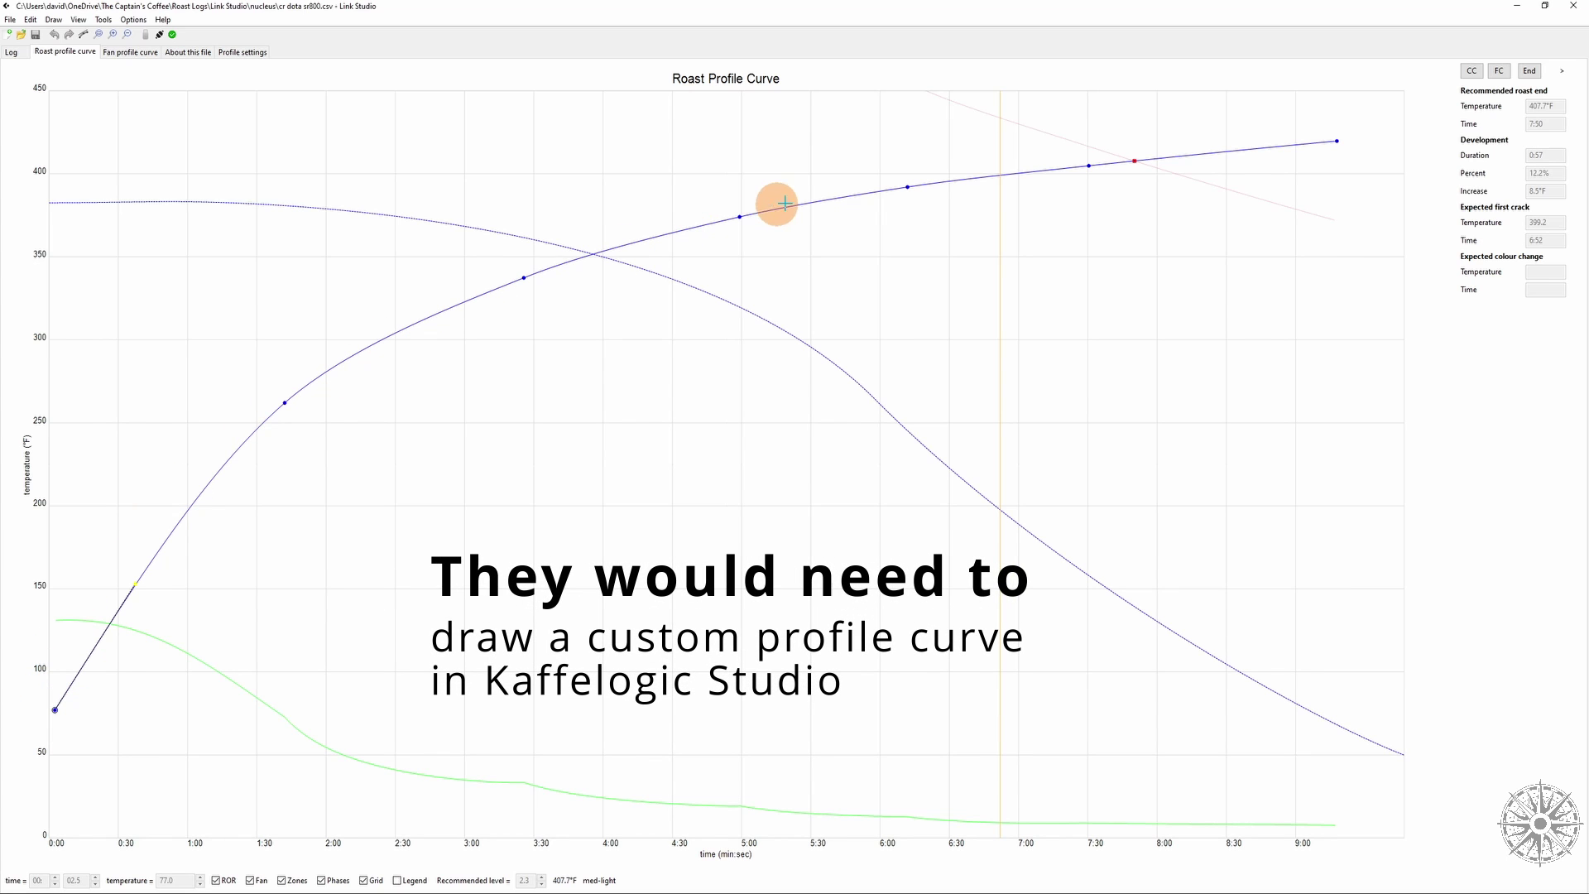
pyautogui.click(128, 53)
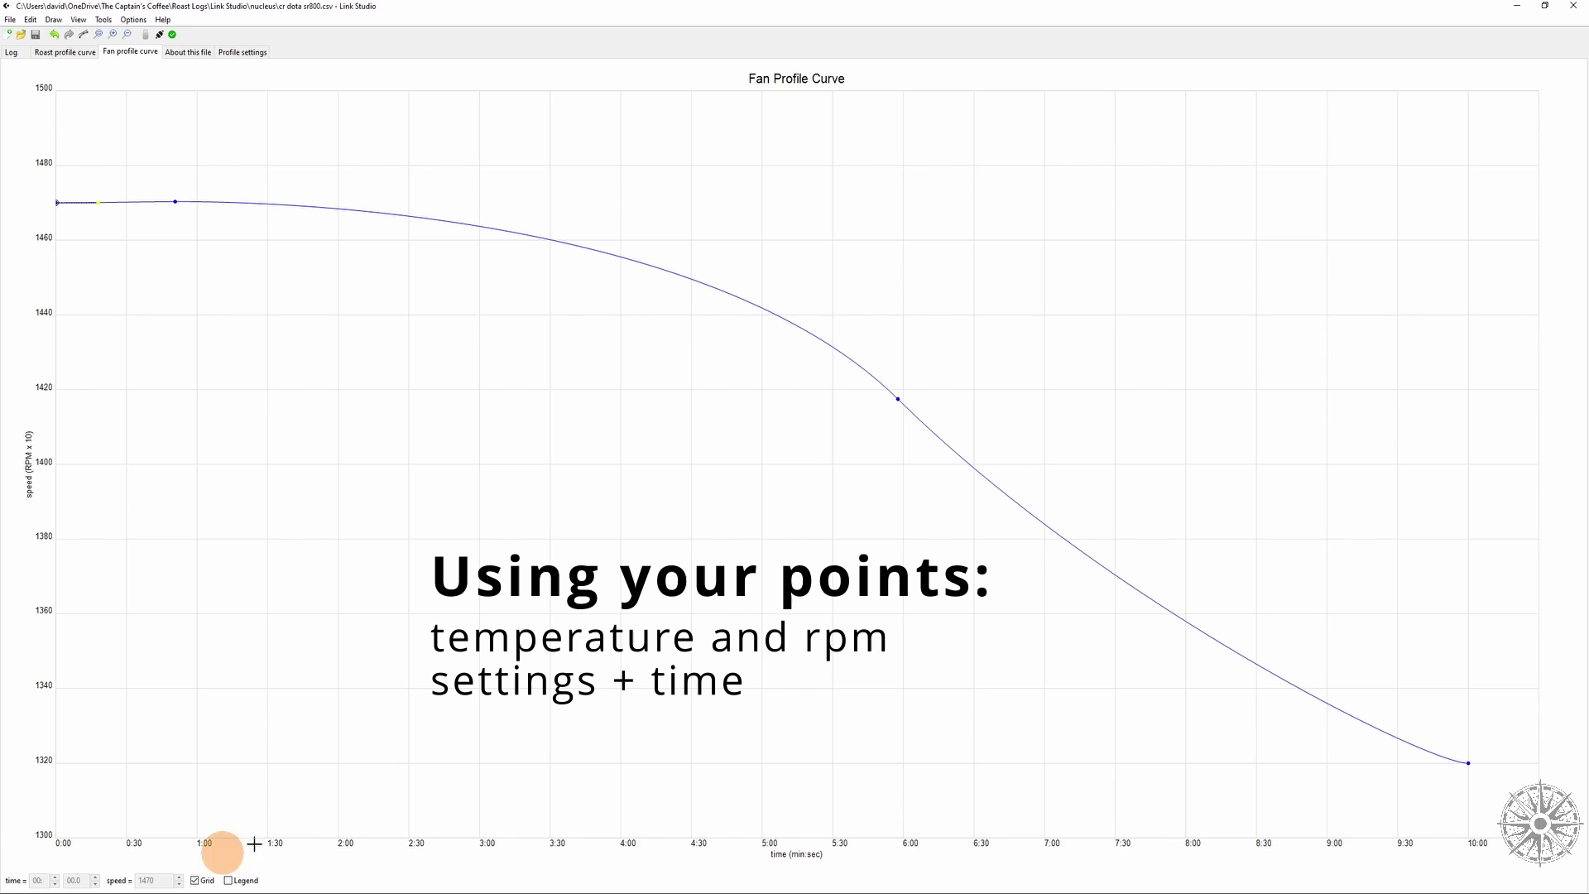
pyautogui.click(246, 52)
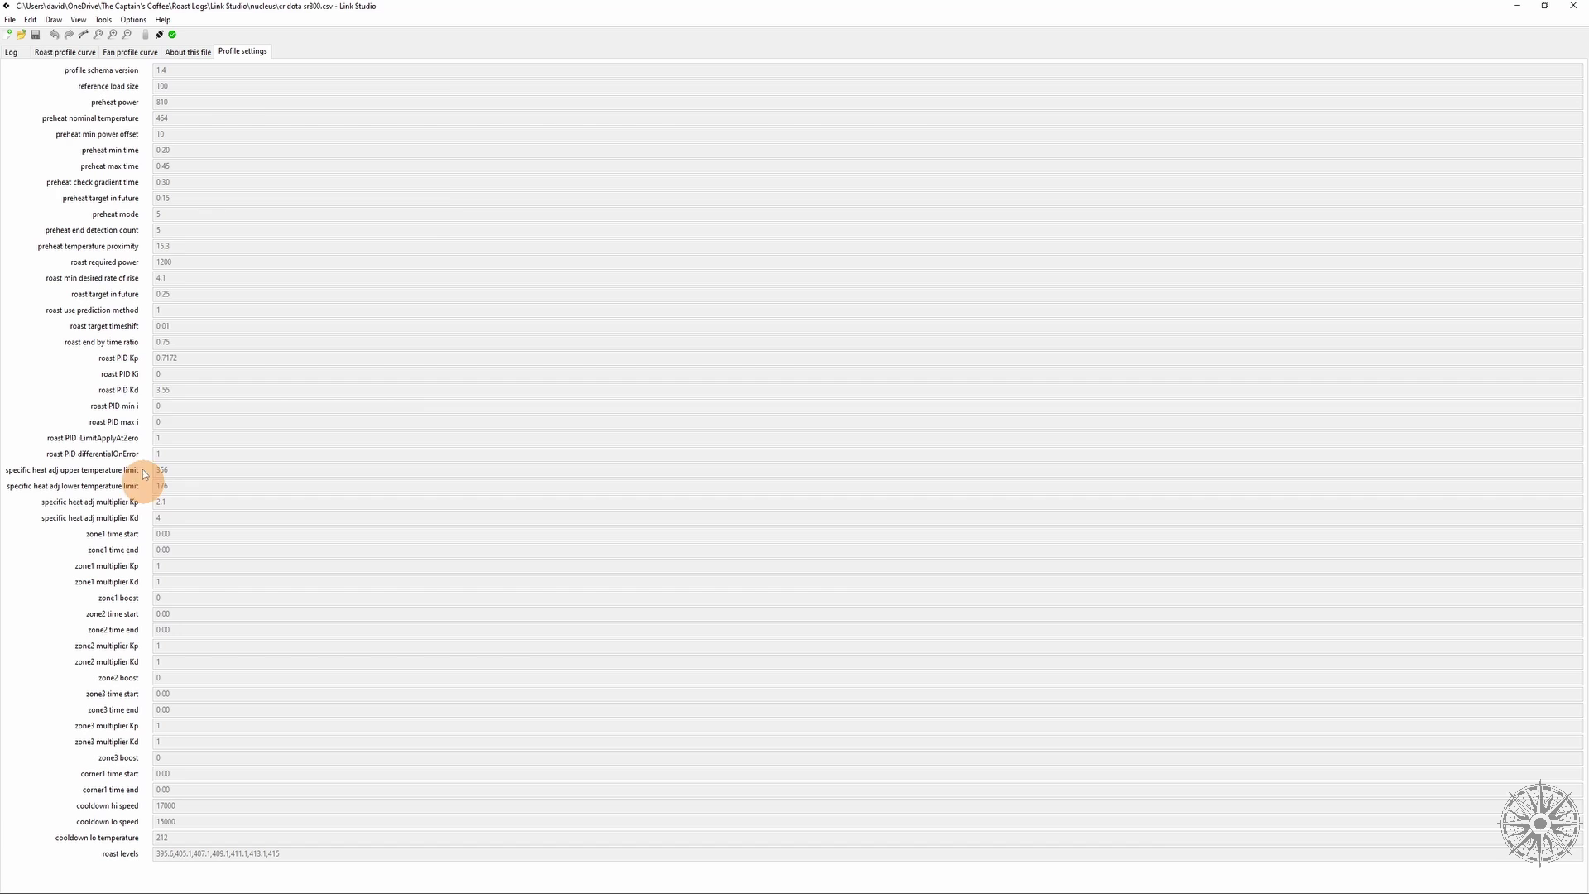
pyautogui.click(46, 55)
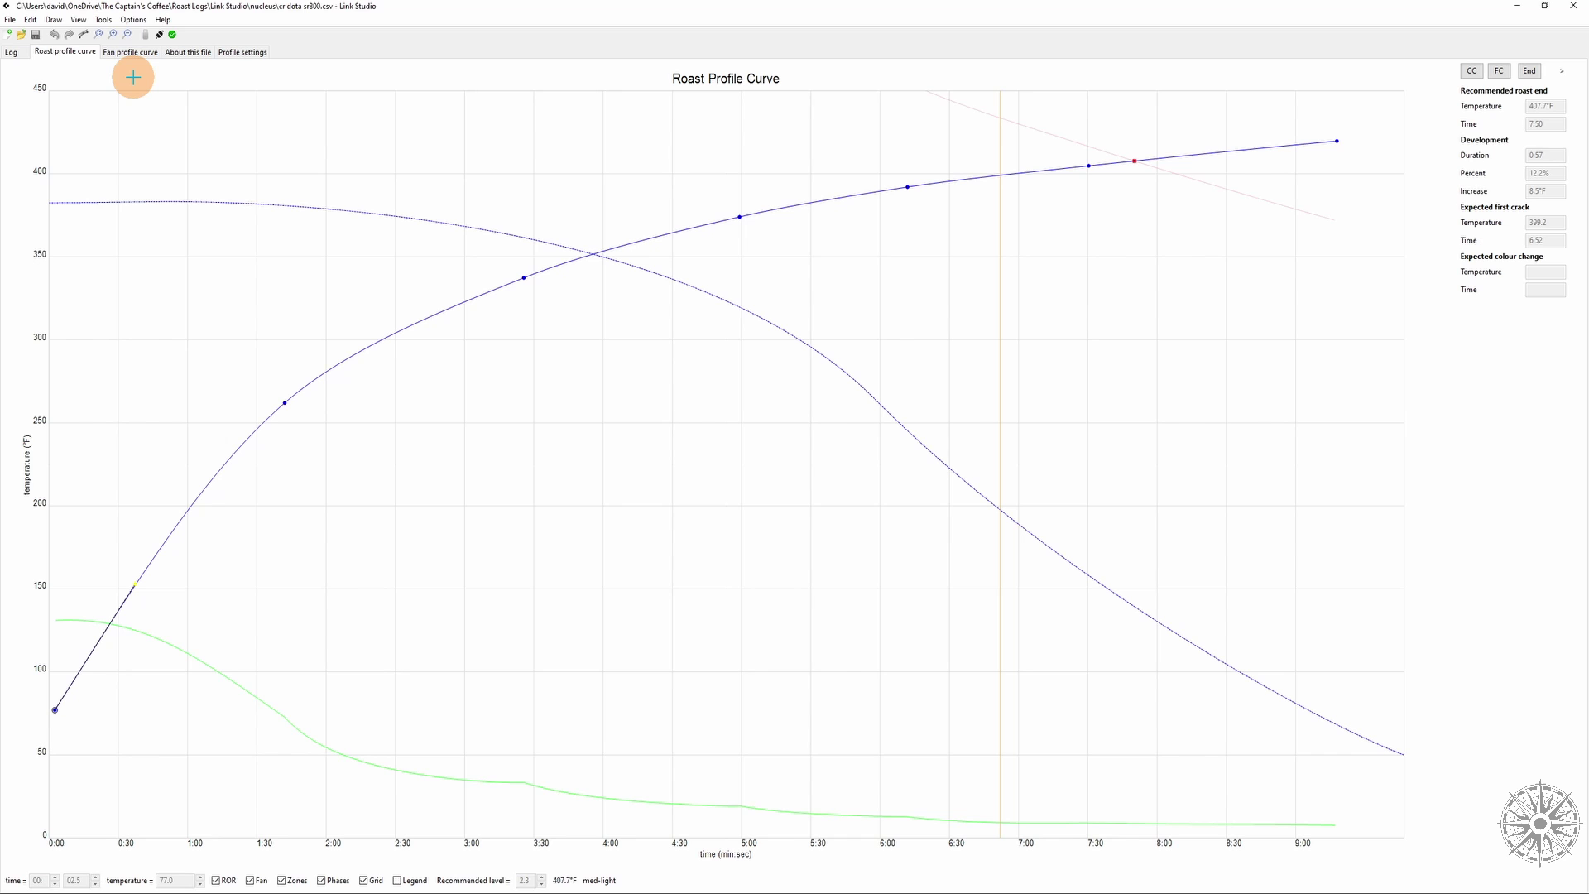
pyautogui.click(12, 53)
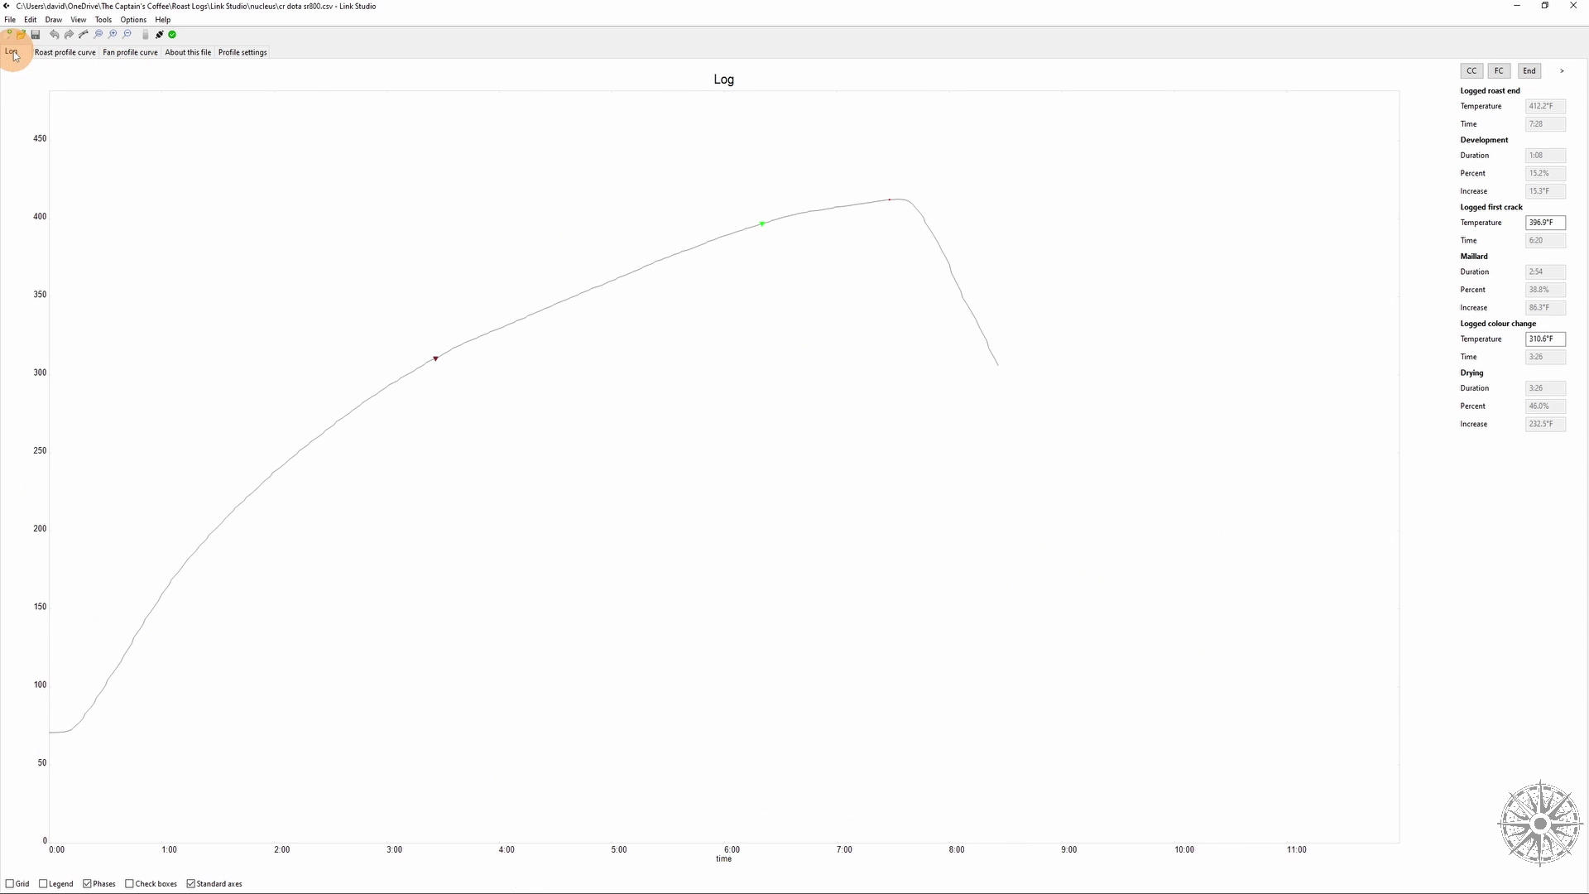
pyautogui.click(60, 55)
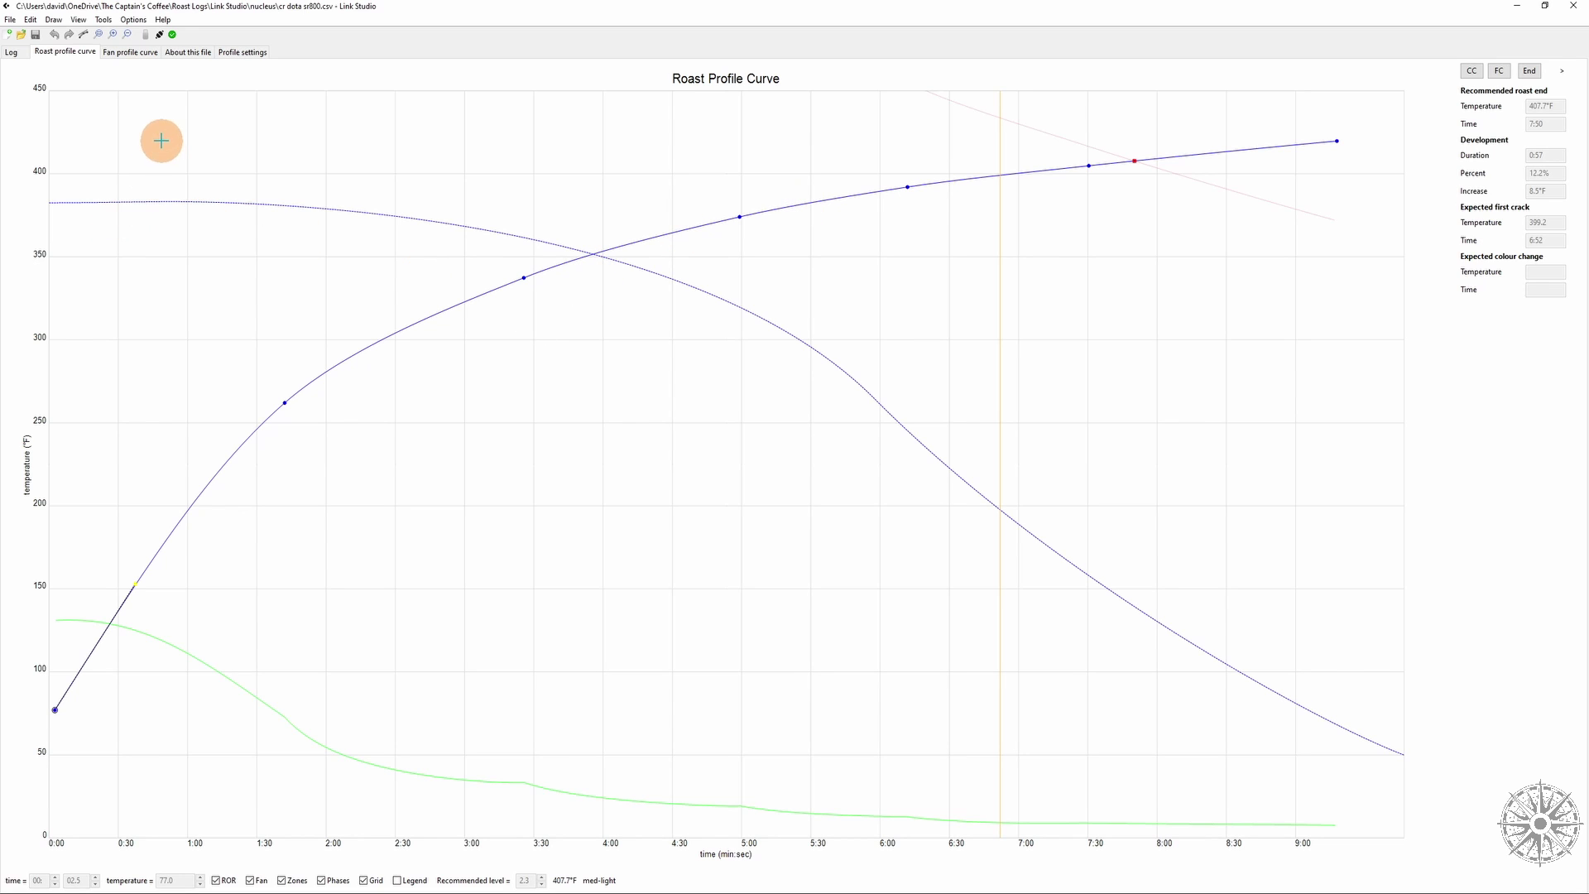
pyautogui.click(11, 20)
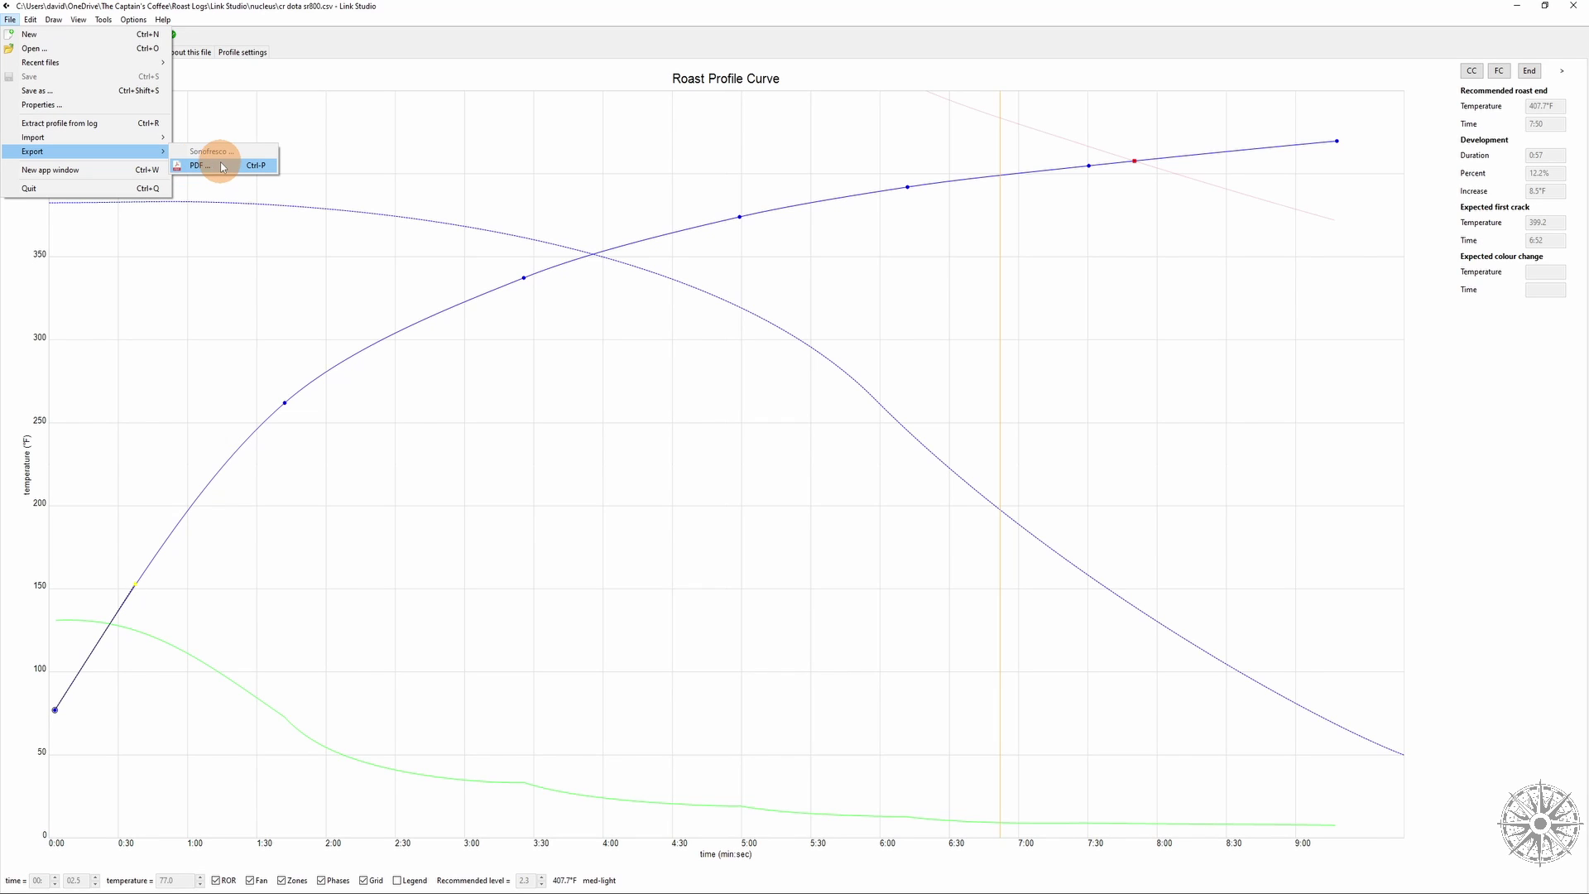
# Choose PDF as the export format for the roast profile.
pyautogui.click(204, 168)
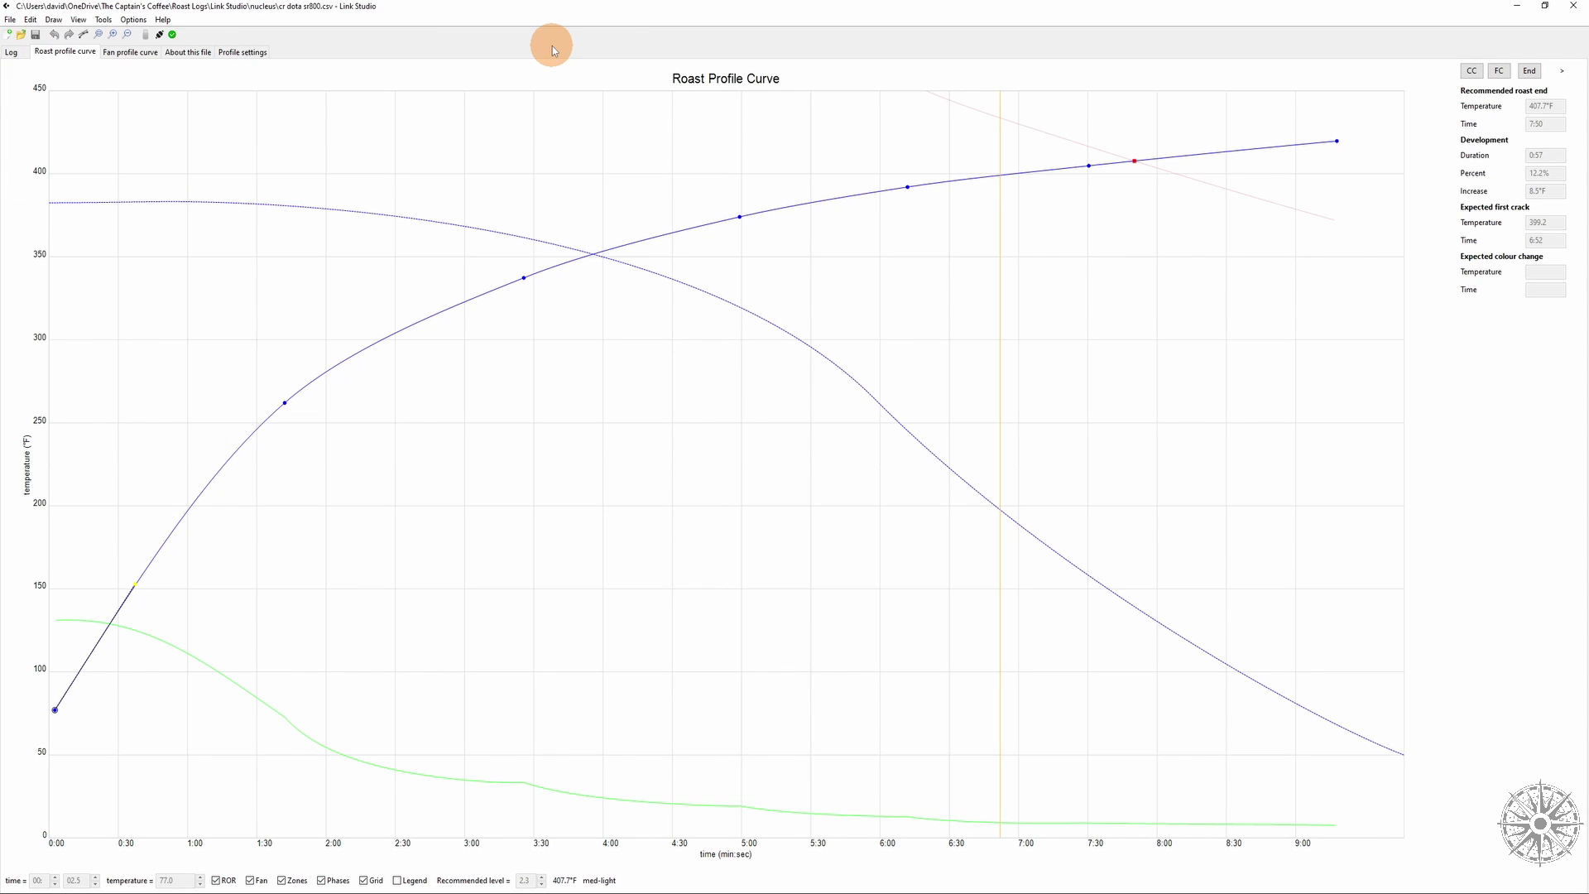